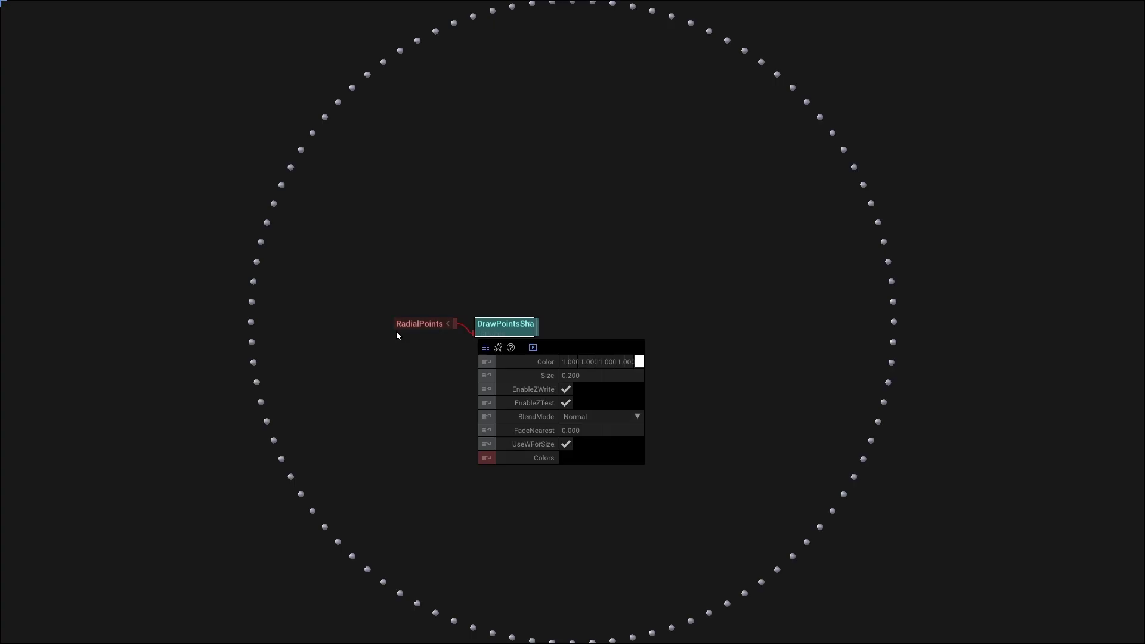
# Set the point count to 67, add DrawPointsShaded, ParticleSystem, TurbulenceForce and Time, and adjust DepthOfField focus distance.
pyautogui.moveTo(520, 360); pyautogui.dragTo(328, 361)
pyautogui.write('part')
pyautogui.press('Return')
pyautogui.write('tu')
pyautogui.press('Return')
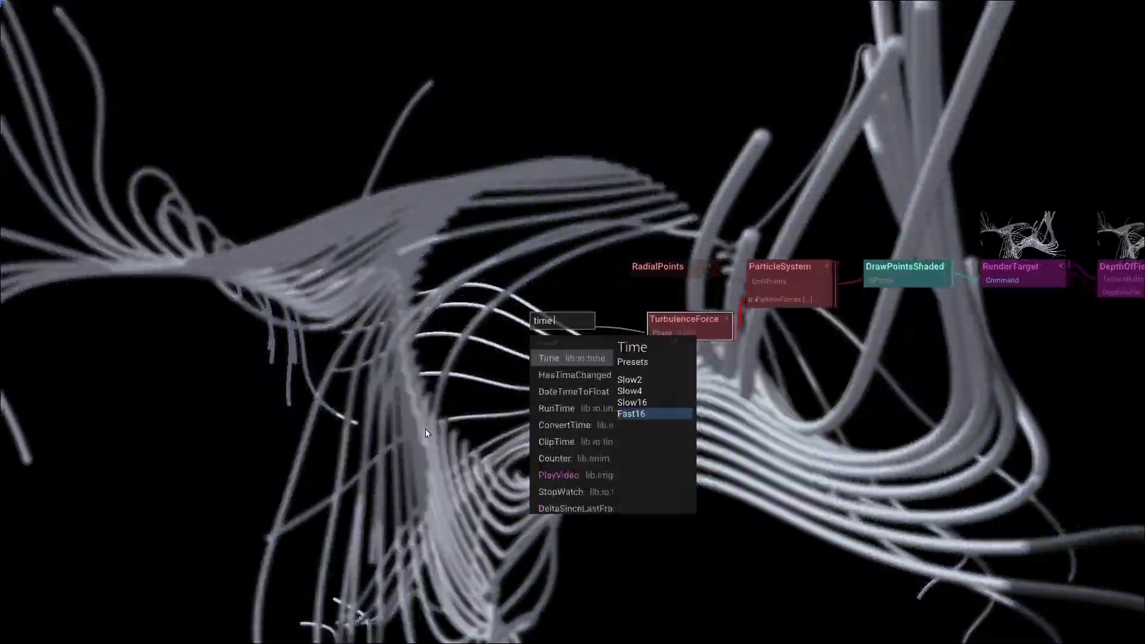
pyautogui.press('Return')
pyautogui.click(940, 260)
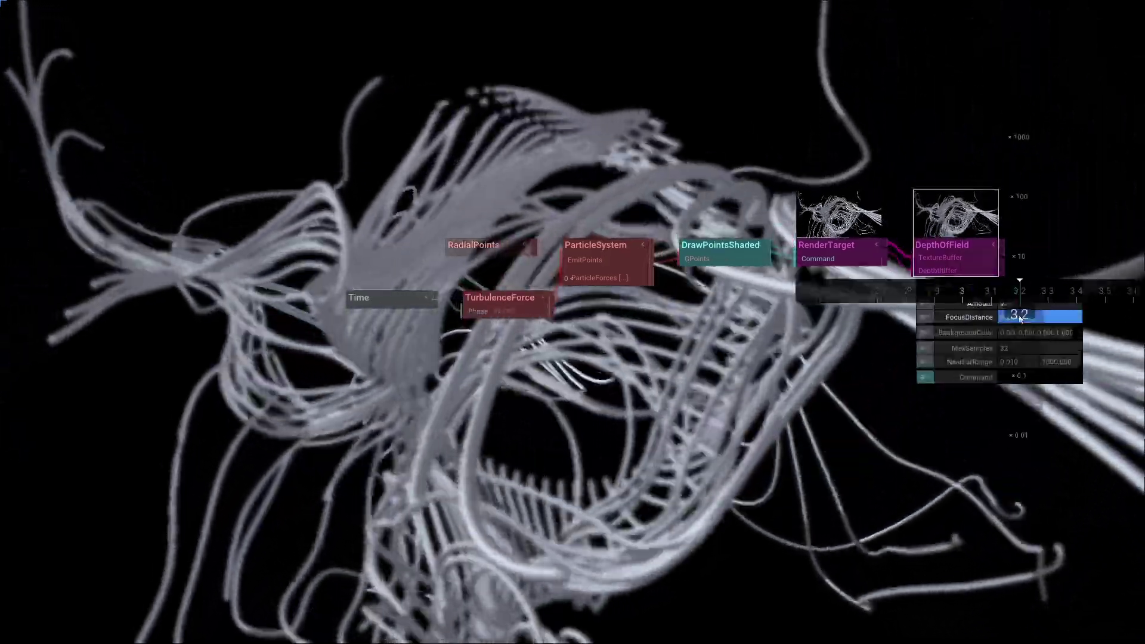
pyautogui.moveTo(1037, 316); pyautogui.dragTo(700, 302)
# Add a Text operator and chain it through RenderTarget, Blur, NormalMap and TextureMapForce.
pyautogui.doubleClick(610, 402)
pyautogui.write('text')
pyautogui.press('Return')
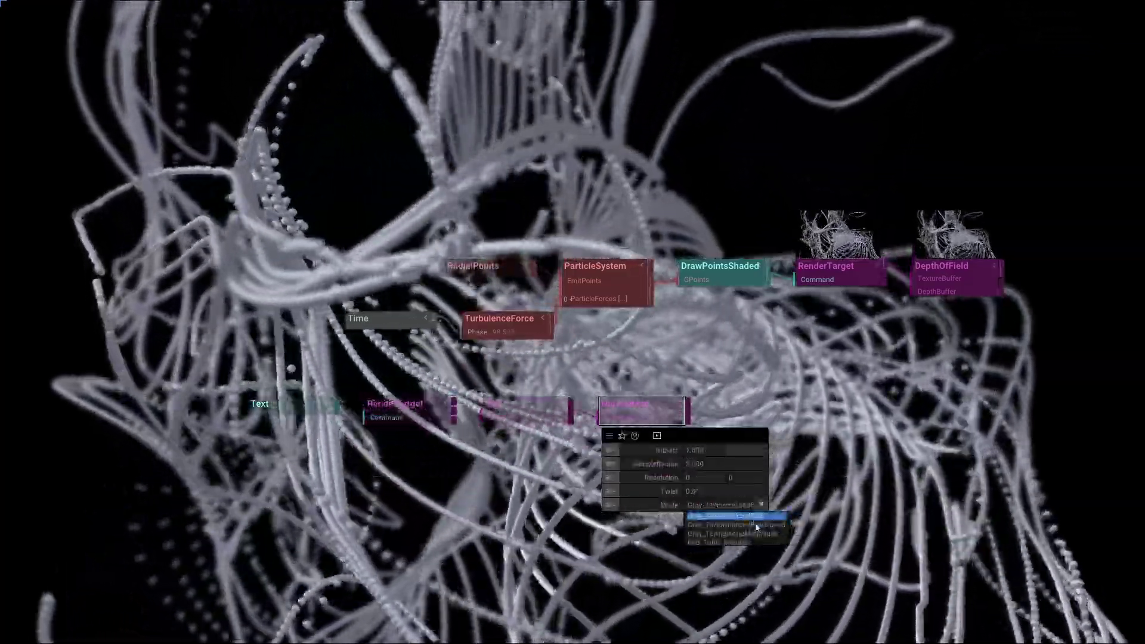
pyautogui.moveTo(687, 410); pyautogui.dragTo(718, 411)
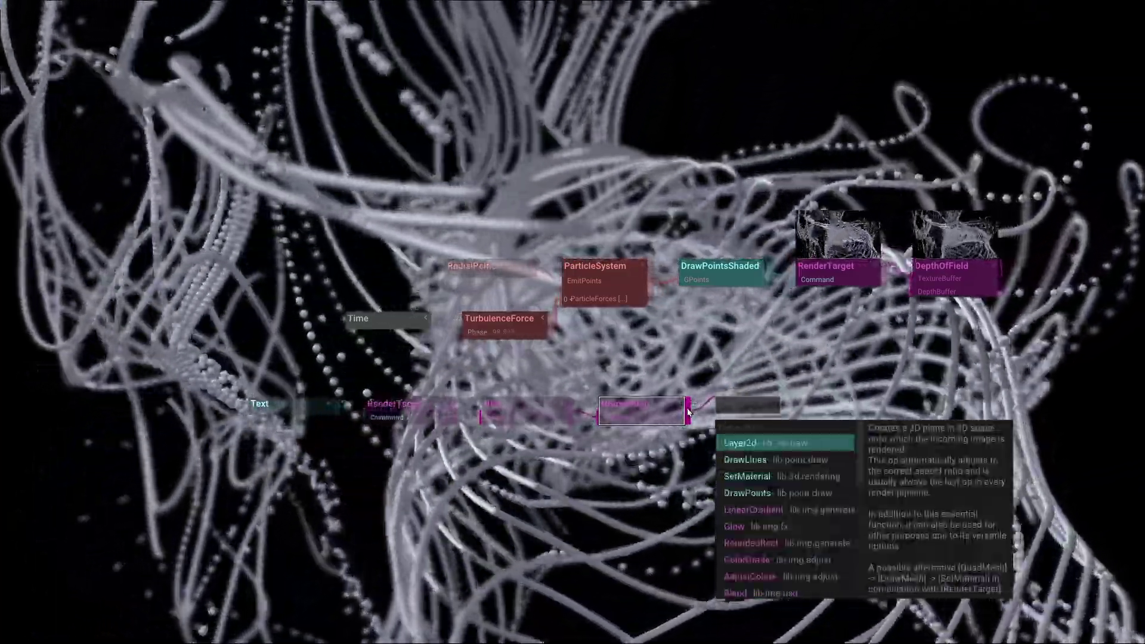
pyautogui.press('Return')
pyautogui.click(259, 404)
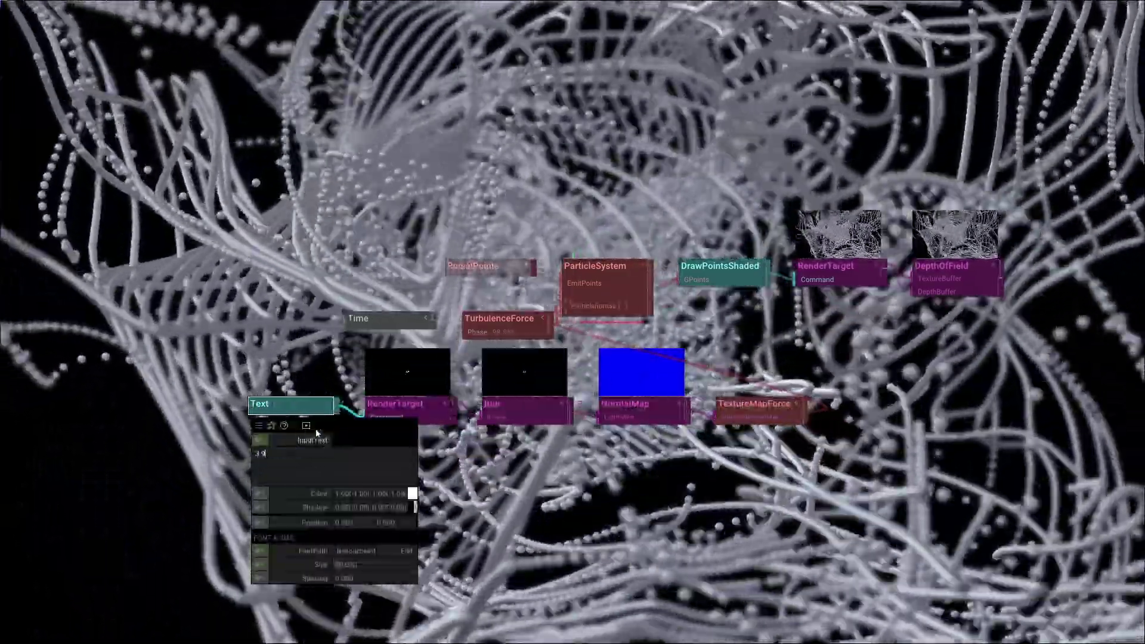
pyautogui.moveTo(352, 564); pyautogui.dragTo(394, 564)
# Raise NormalMap impact to about 1.39, set a depth-of-field value to 1.44, and enlarge the 3.9 text.
pyautogui.click(527, 413)
pyautogui.click(632, 409)
pyautogui.moveTo(709, 450); pyautogui.dragTo(749, 439)
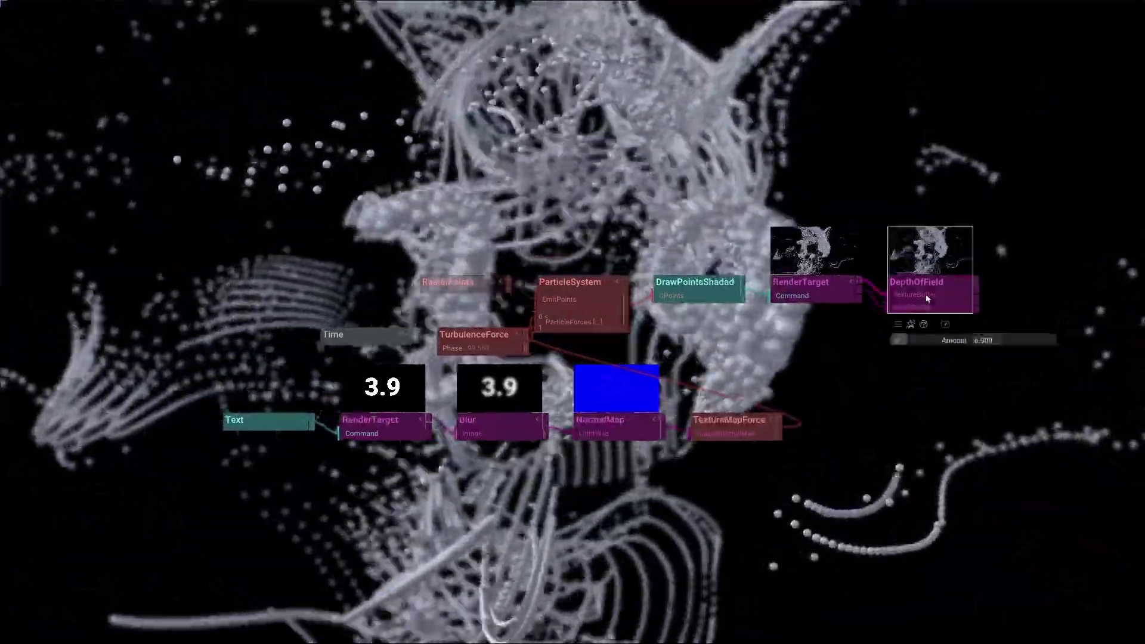
pyautogui.moveTo(942, 354); pyautogui.dragTo(951, 356)
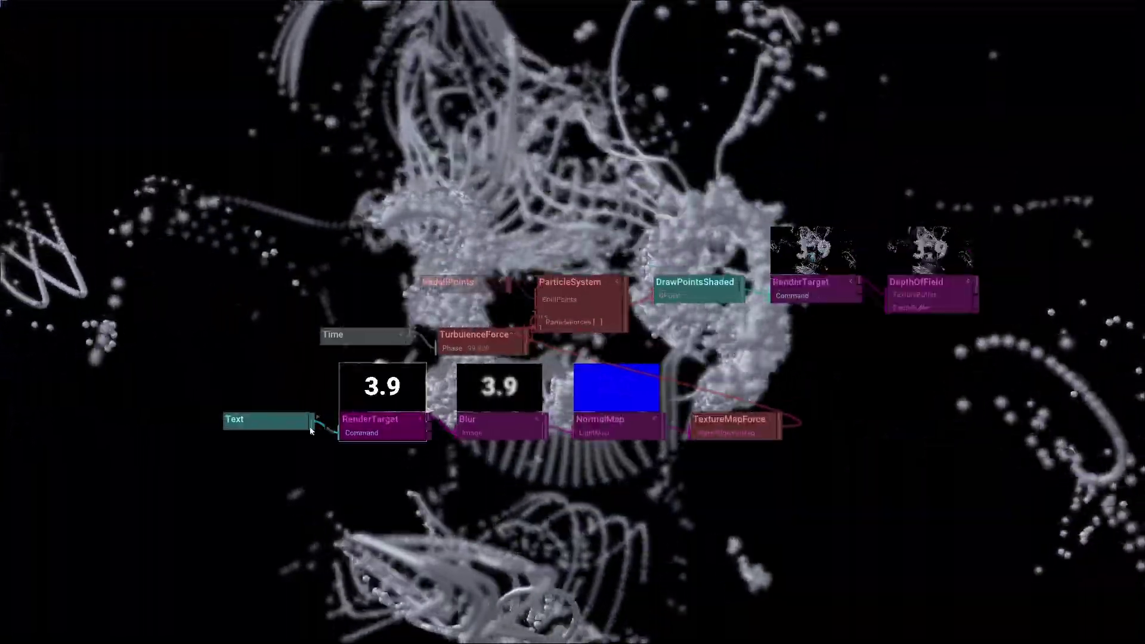
pyautogui.click(301, 420)
pyautogui.moveTo(350, 579); pyautogui.dragTo(334, 540)
pyautogui.press('Escape')
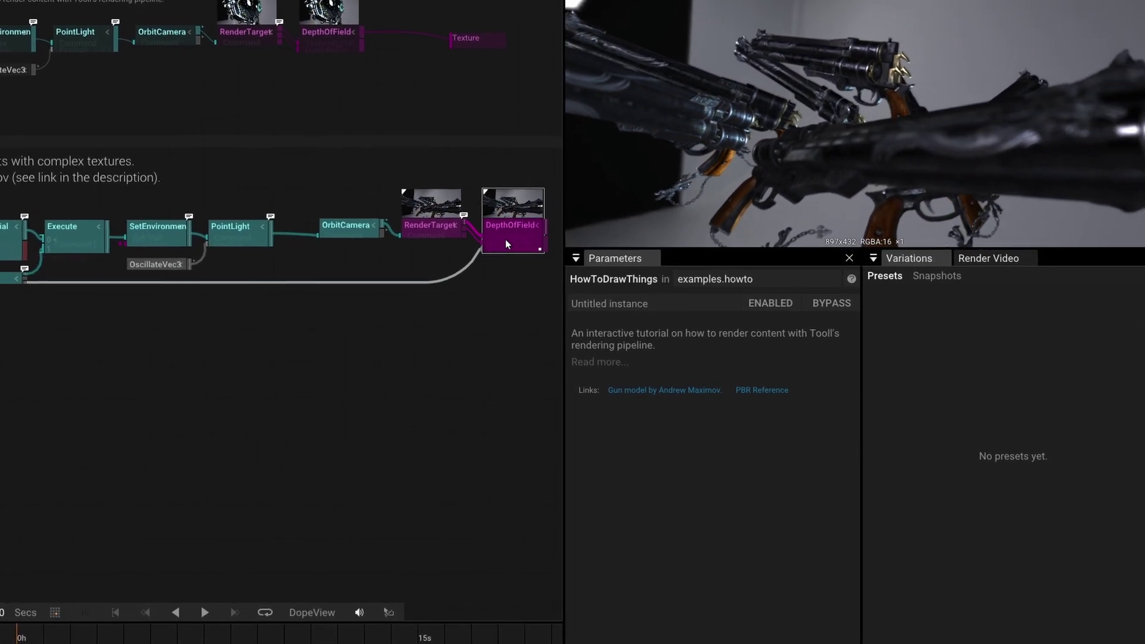
# Show the DepthOfField inline documentation in Parameters, read it, then hide it again.
pyautogui.click(524, 256)
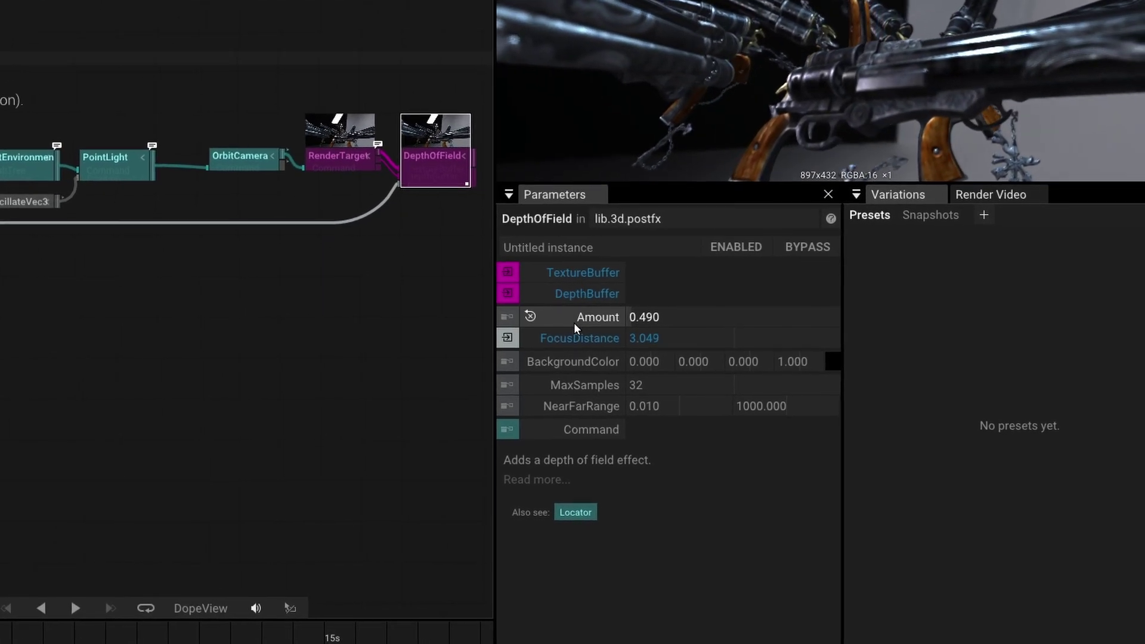
pyautogui.moveTo(567, 319)
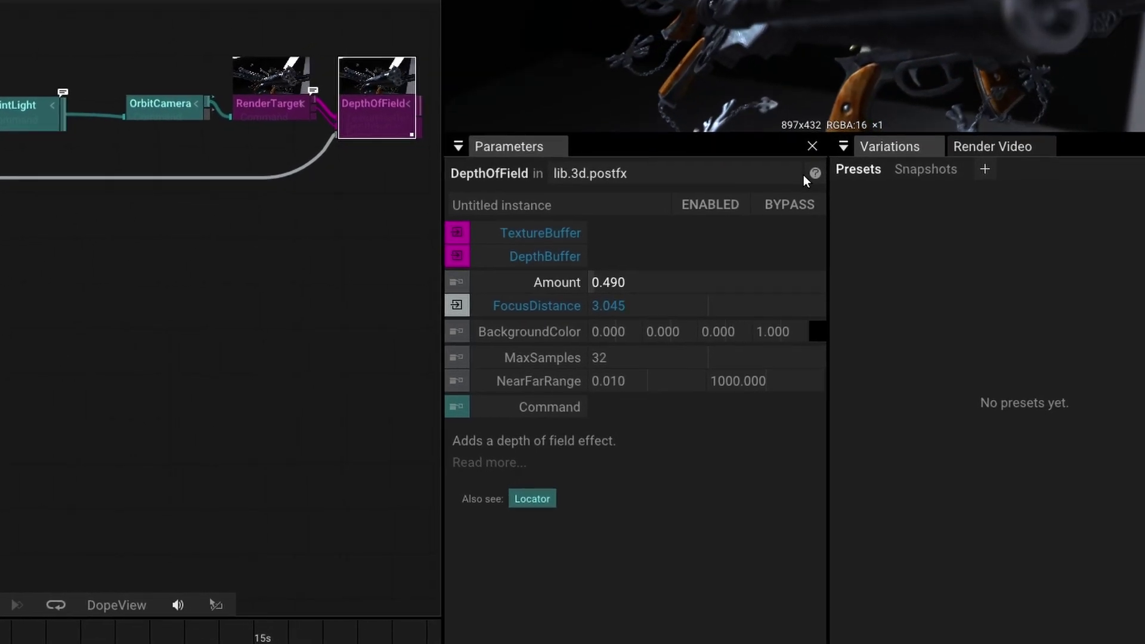
pyautogui.moveTo(814, 173)
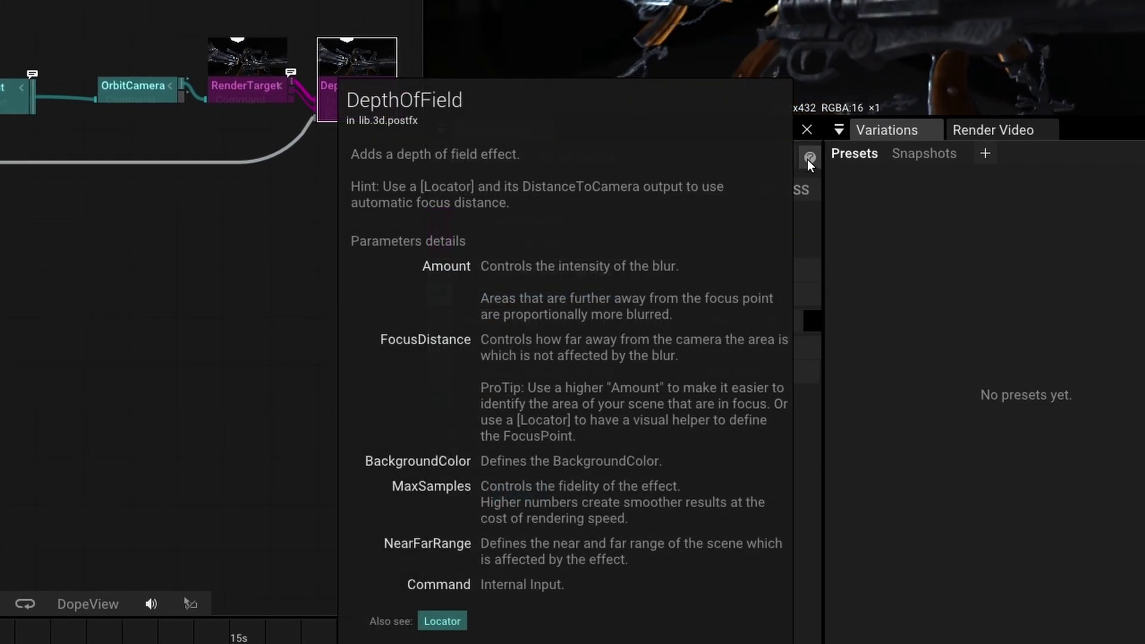
pyautogui.click(807, 159)
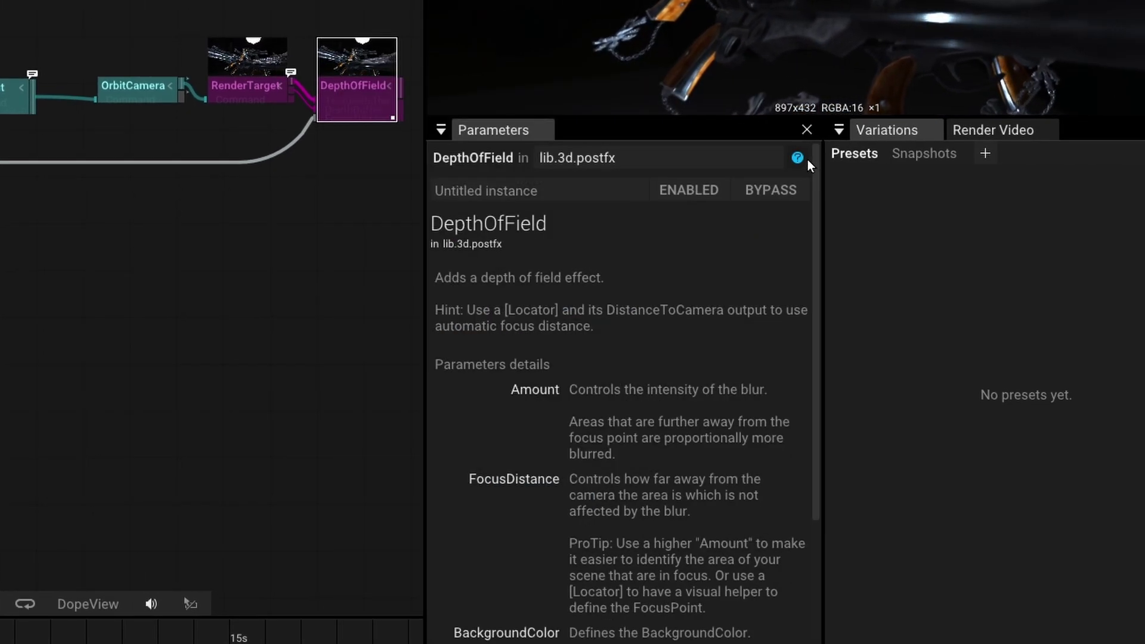
pyautogui.moveTo(814, 183); pyautogui.dragTo(810, 151)
pyautogui.click(799, 156)
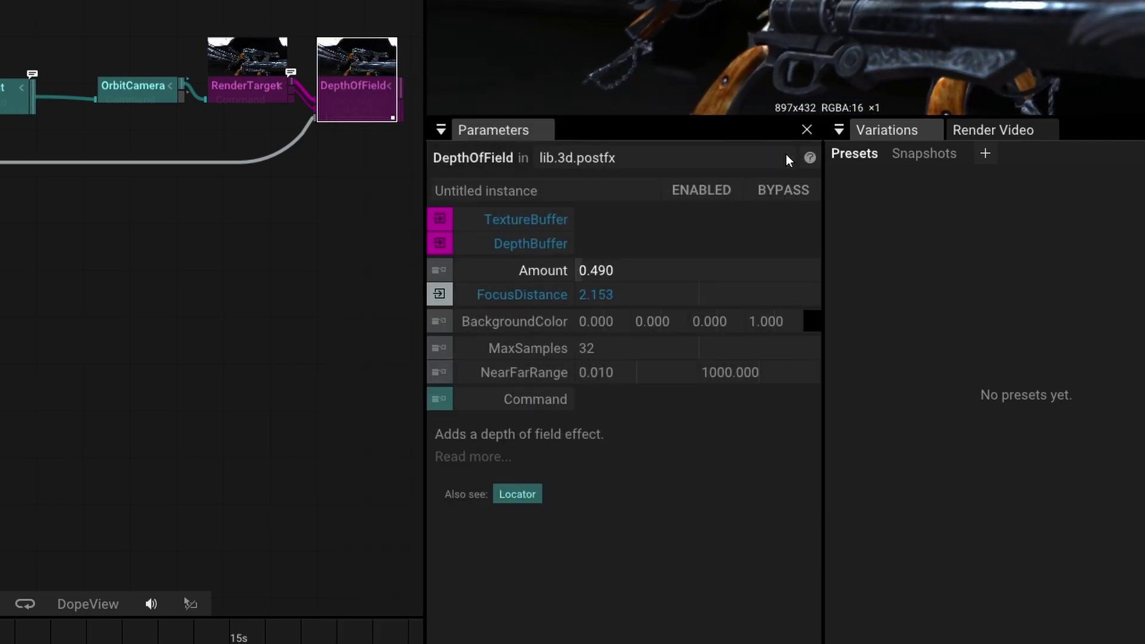
# Review the RenderTarget, OrbitCamera, PointLight, SetEnvironment and Execute node settings.
pyautogui.click(239, 96)
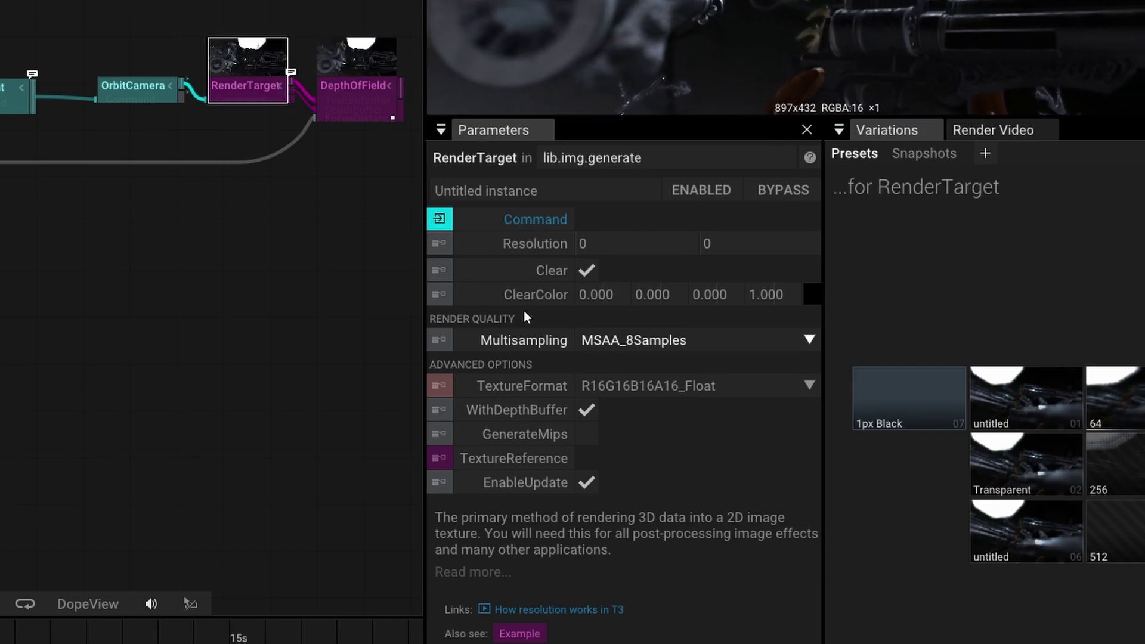
pyautogui.click(129, 95)
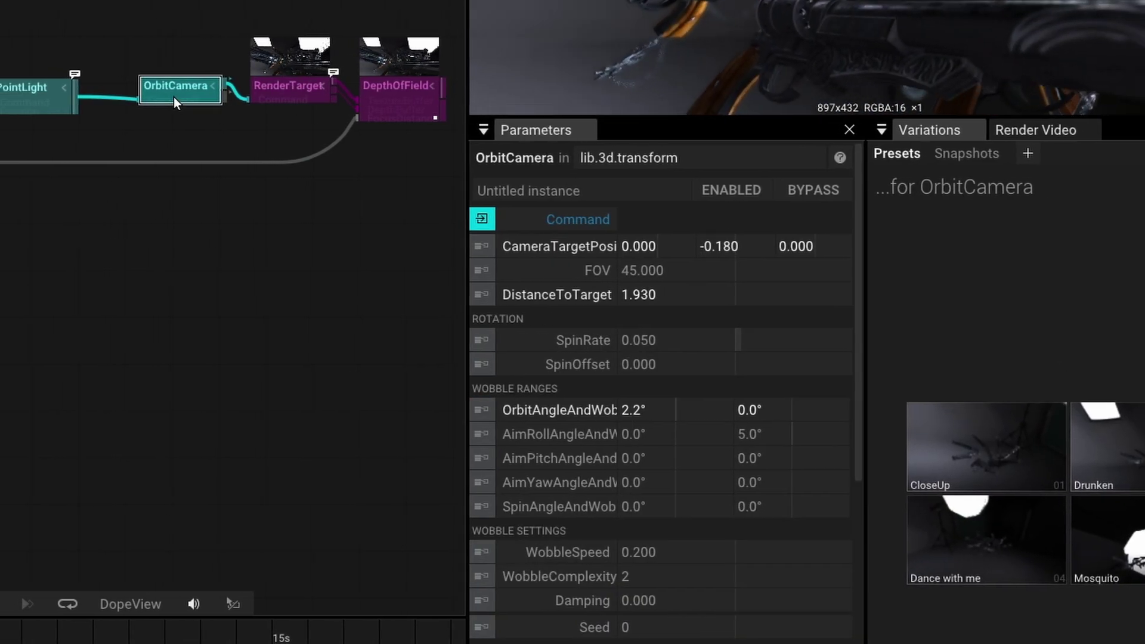
pyautogui.click(33, 90)
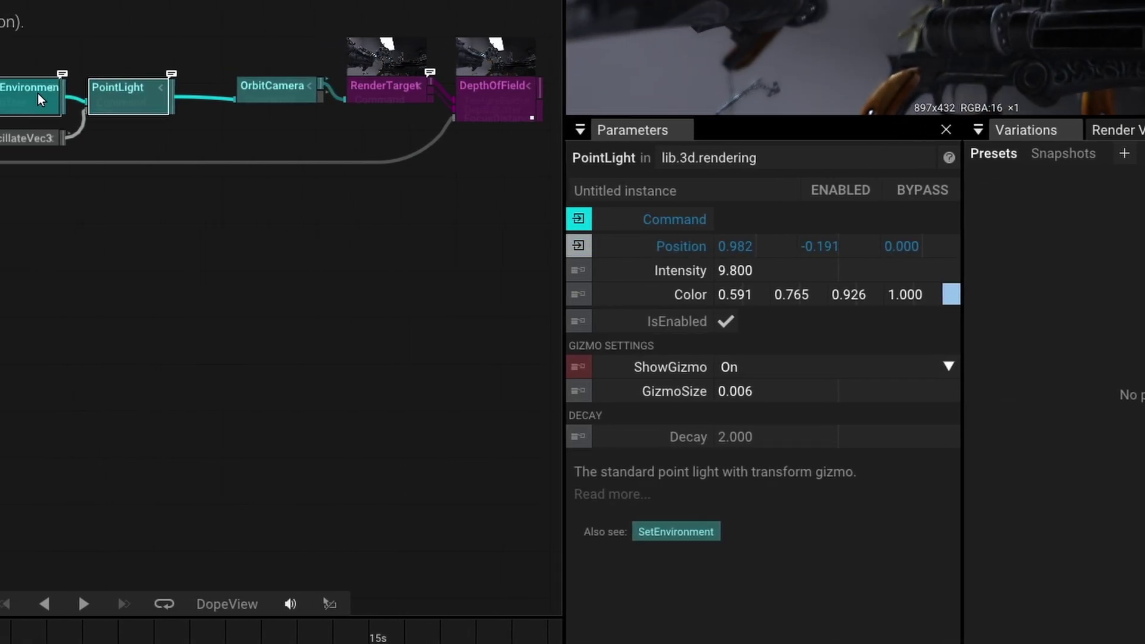
pyautogui.click(48, 94)
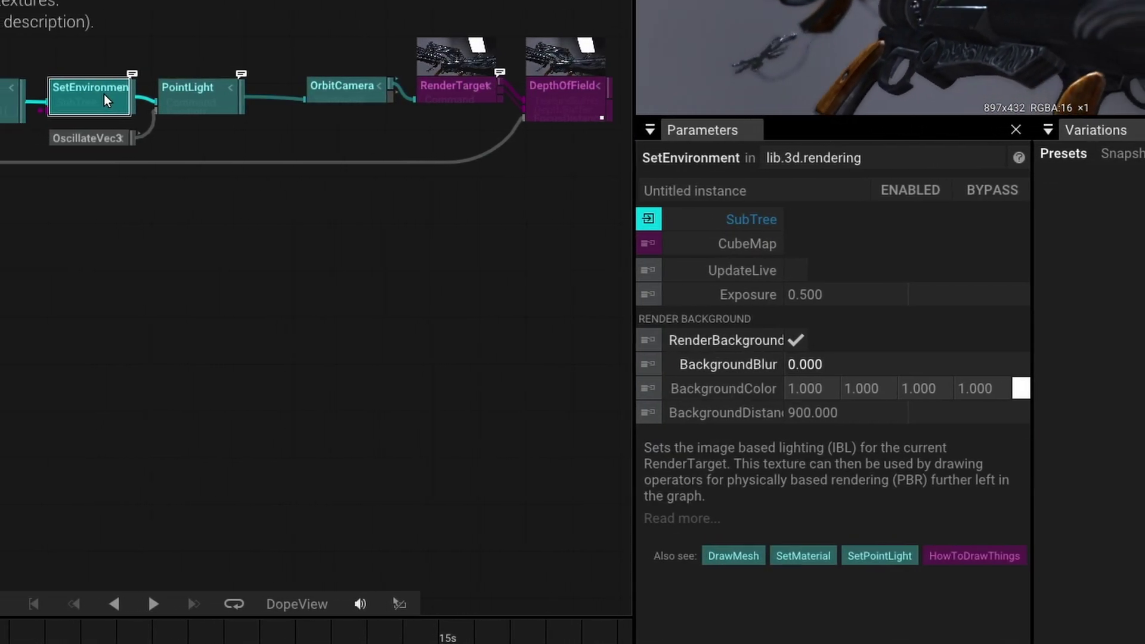
pyautogui.click(4, 106)
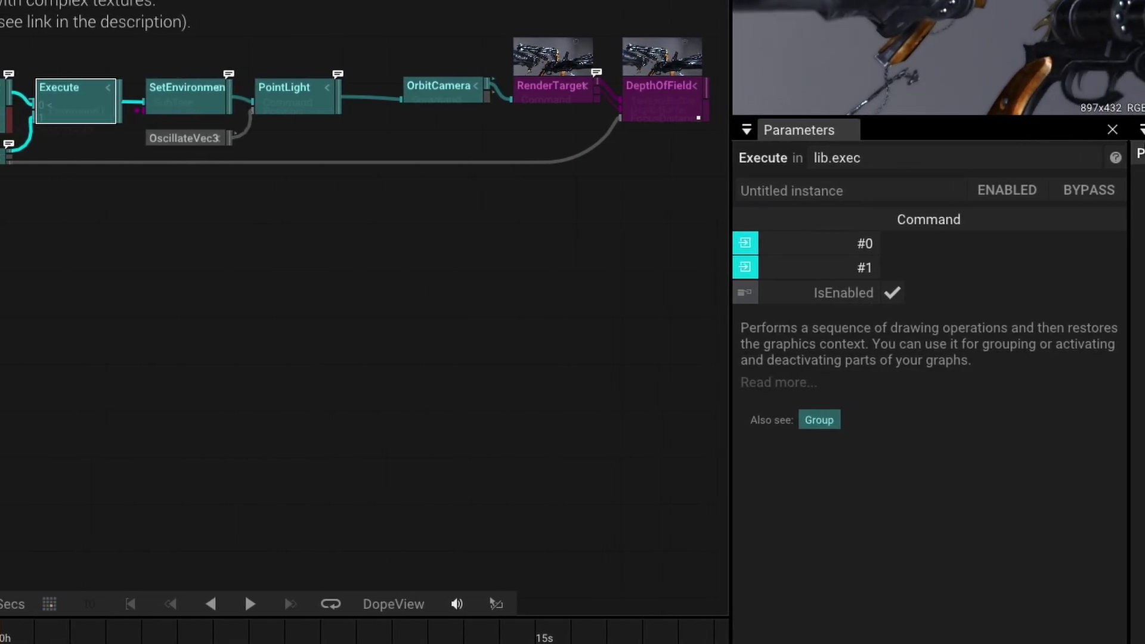
pyautogui.moveTo(1075, 159)
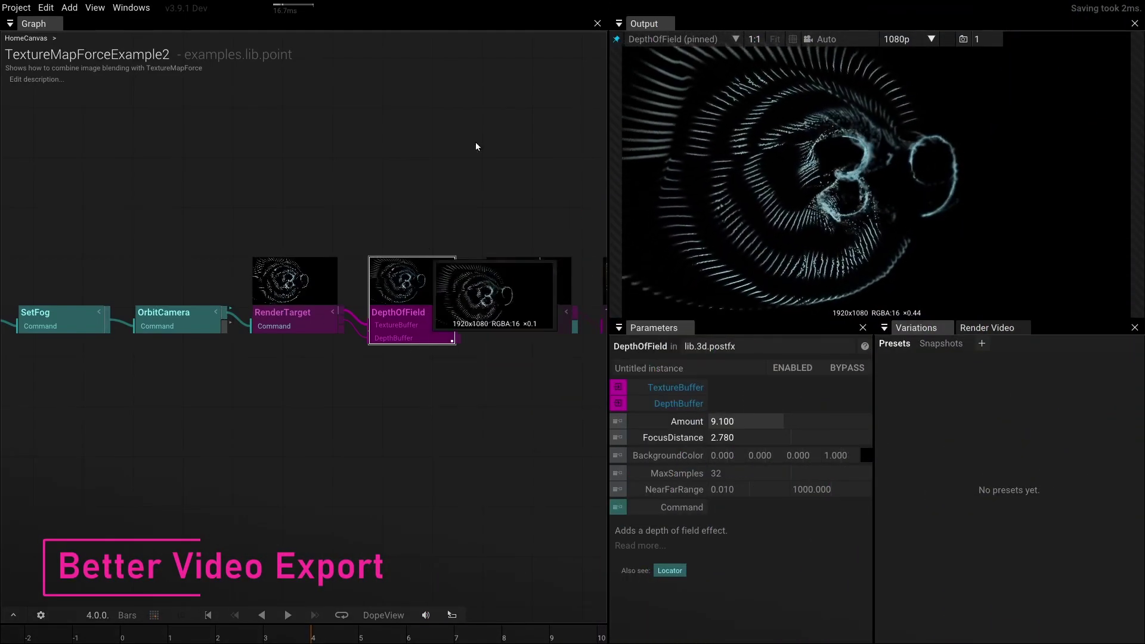
# Keep the 1080p output resolution, open the Render Video settings, and start then cancel an export.
pyautogui.click(930, 39)
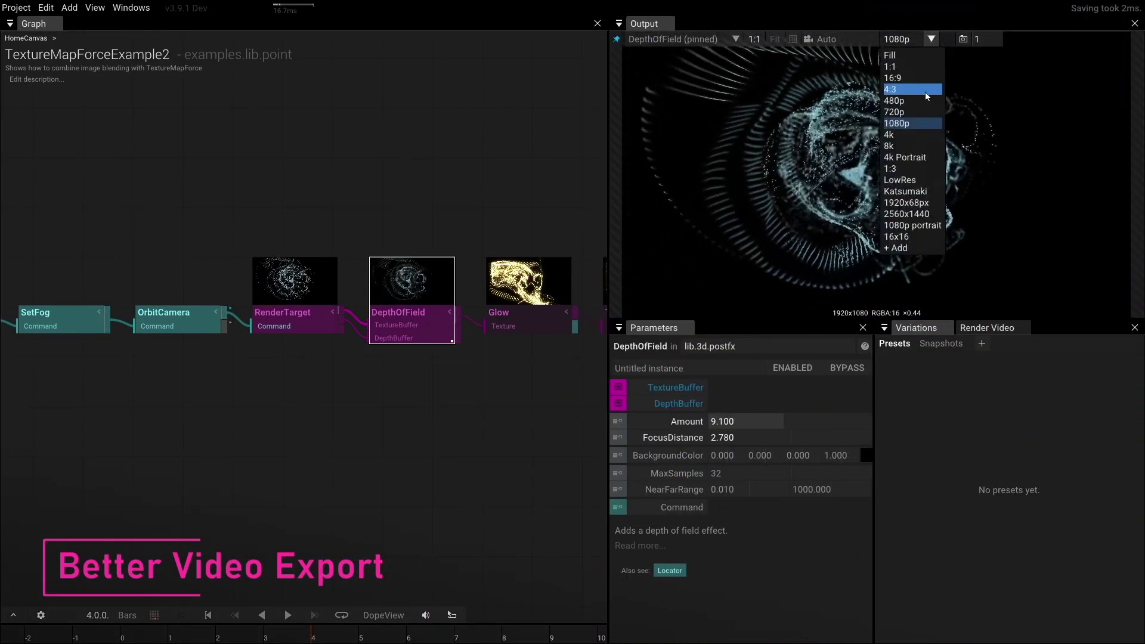
pyautogui.click(919, 124)
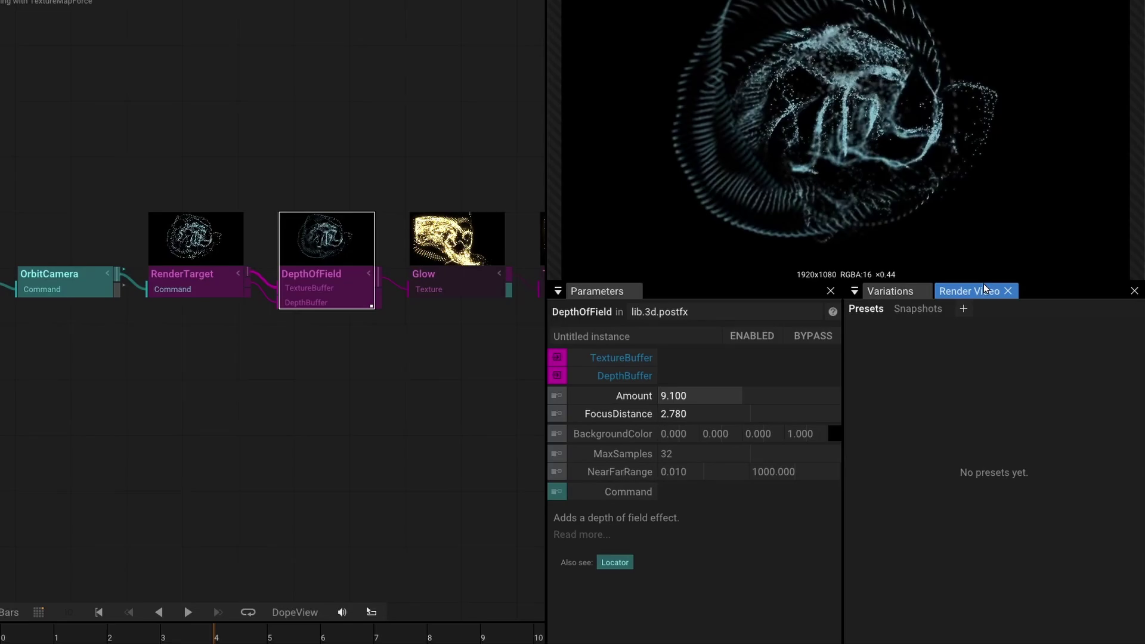
pyautogui.click(983, 288)
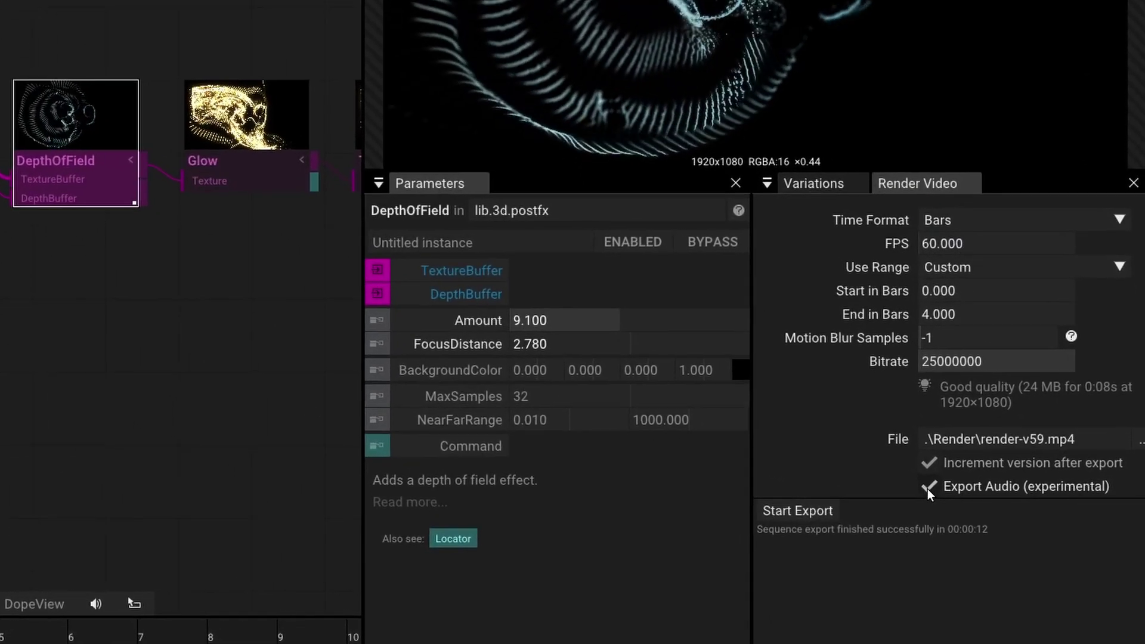
pyautogui.click(789, 507)
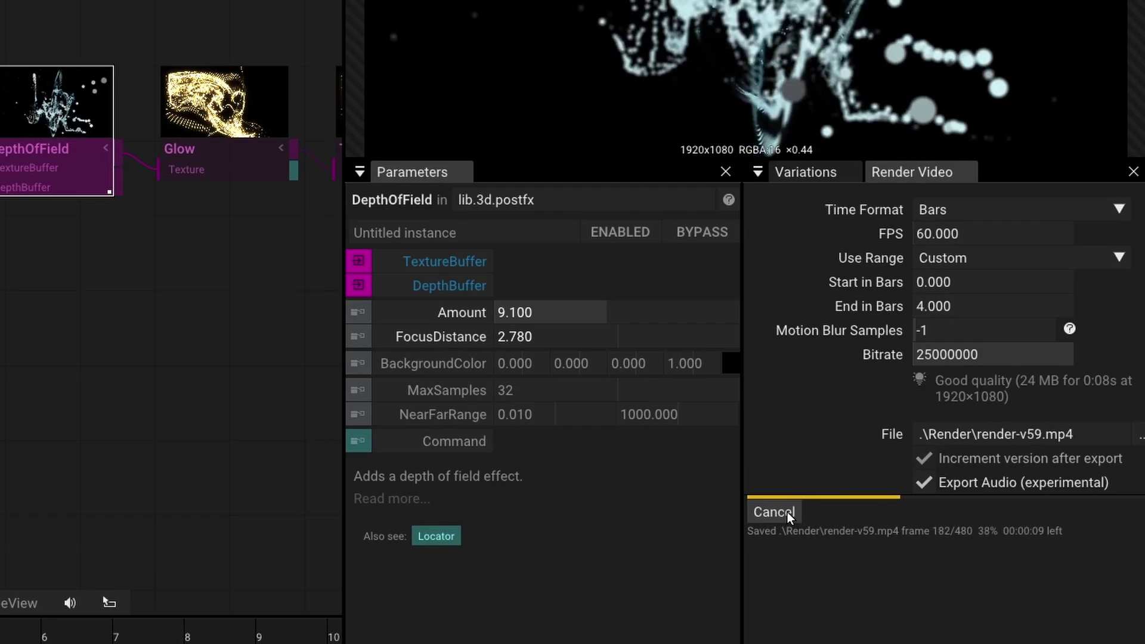
pyautogui.click(787, 512)
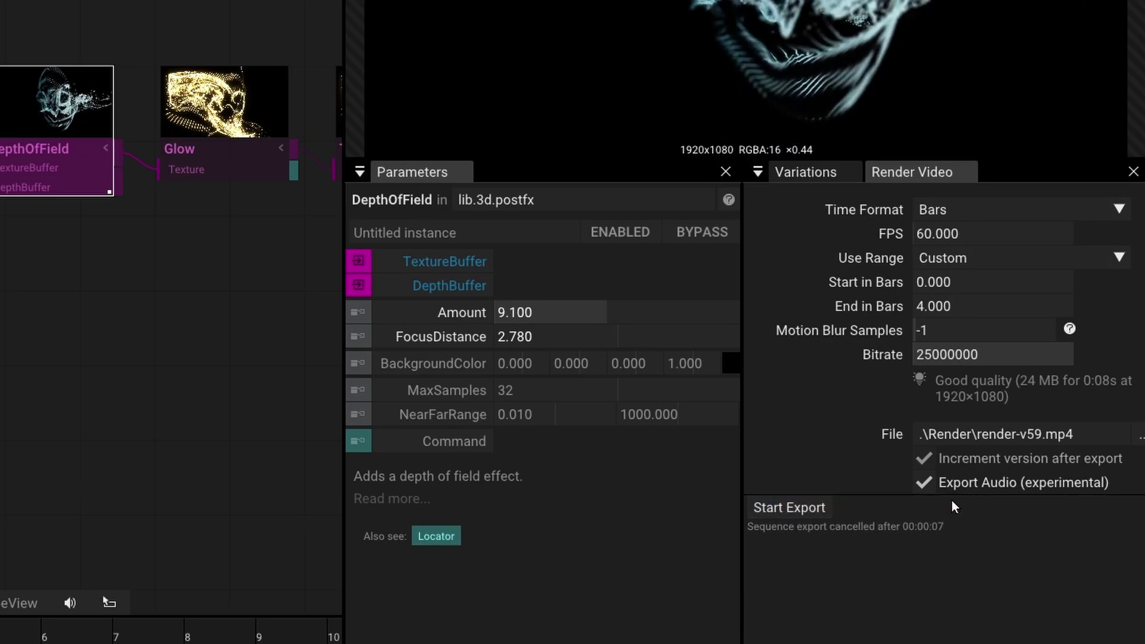
# Toggle Increment version off and back on, then start exporting the one-bar video.
pyautogui.click(922, 460)
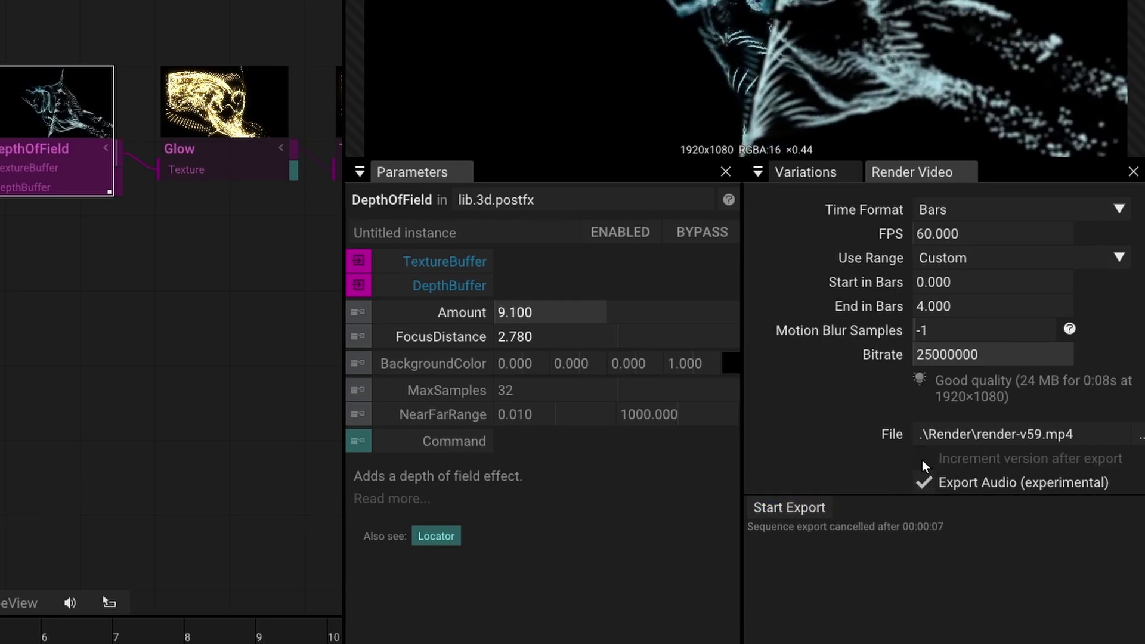
pyautogui.click(922, 460)
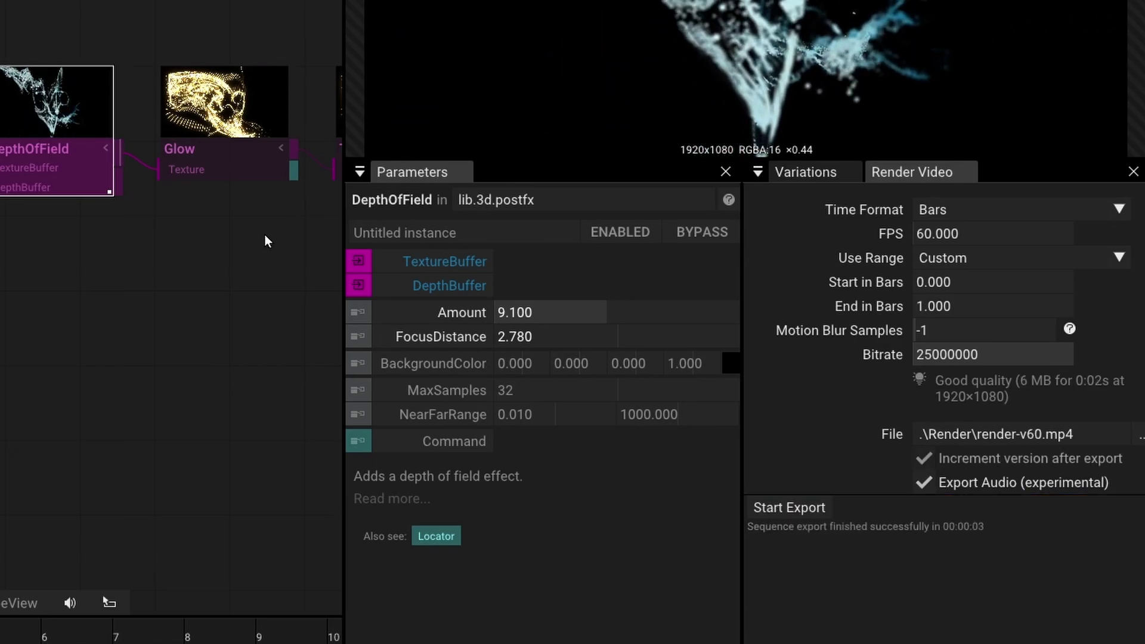
pyautogui.click(239, 173)
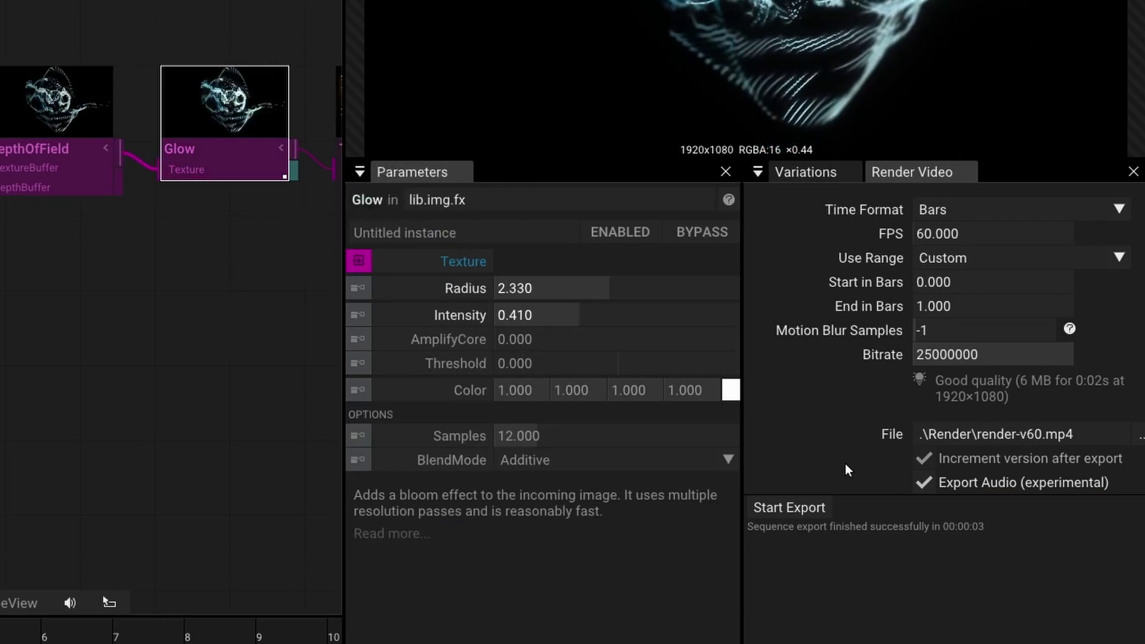
pyautogui.click(789, 508)
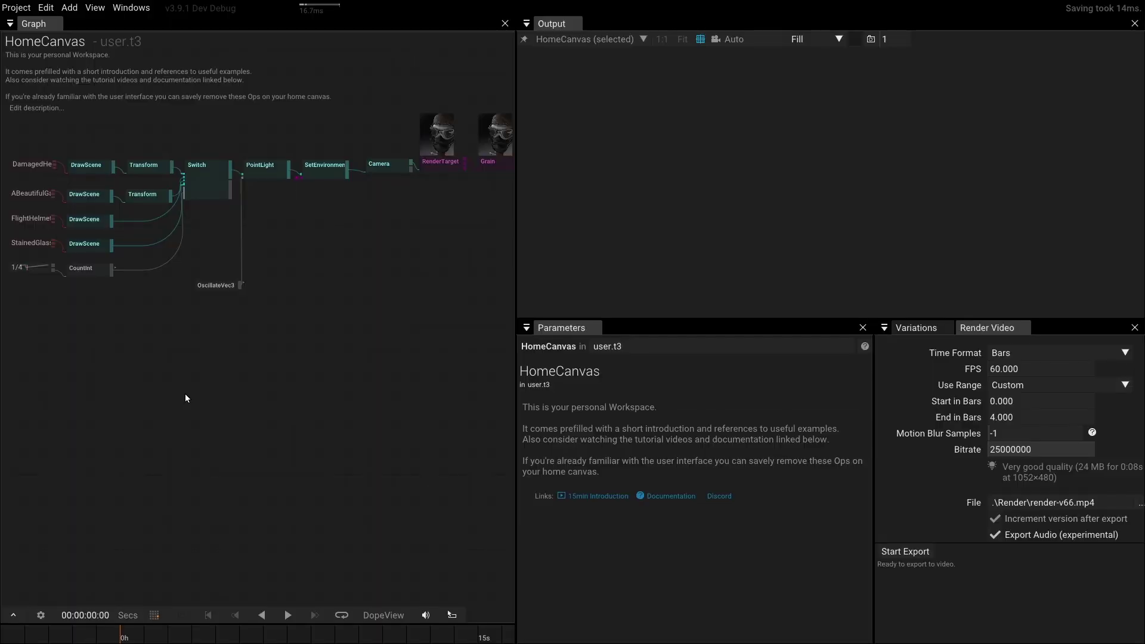
# Insert a LoadGltfScene operator via the 'igs' search and inspect then close its scene setup tree.
pyautogui.doubleClick(185, 391)
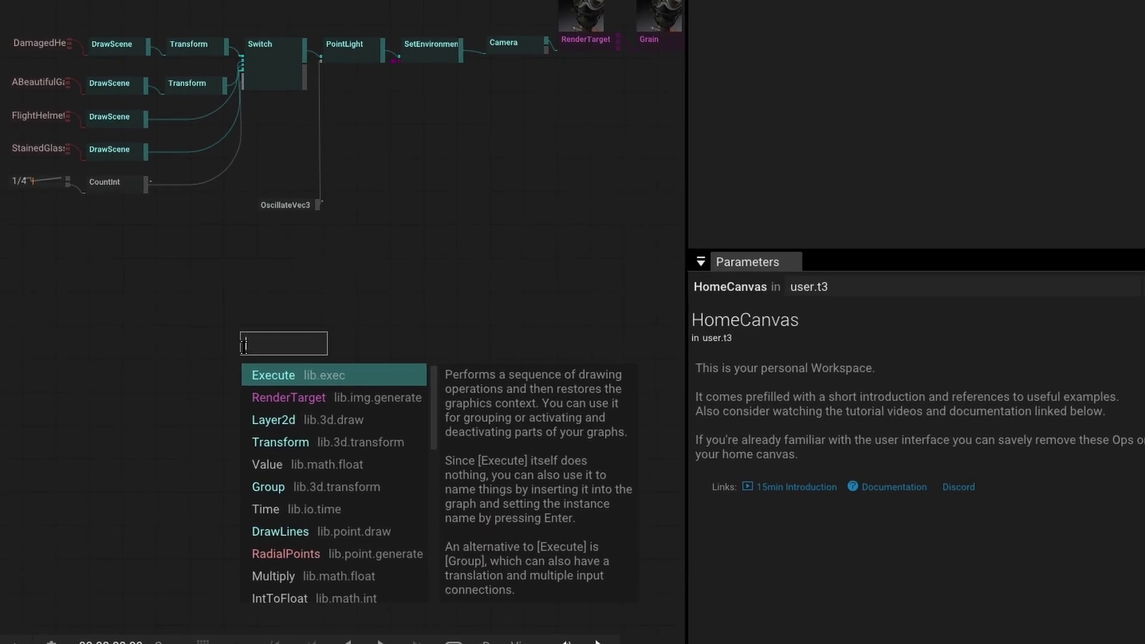
pyautogui.write('ig')
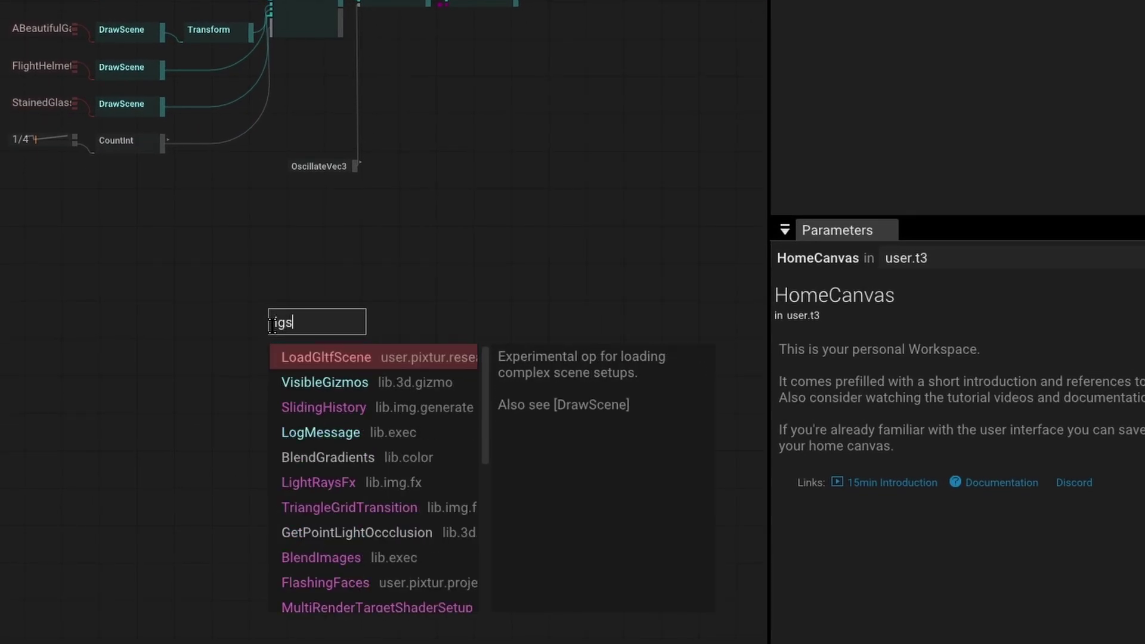
pyautogui.write('s')
pyautogui.press('Return')
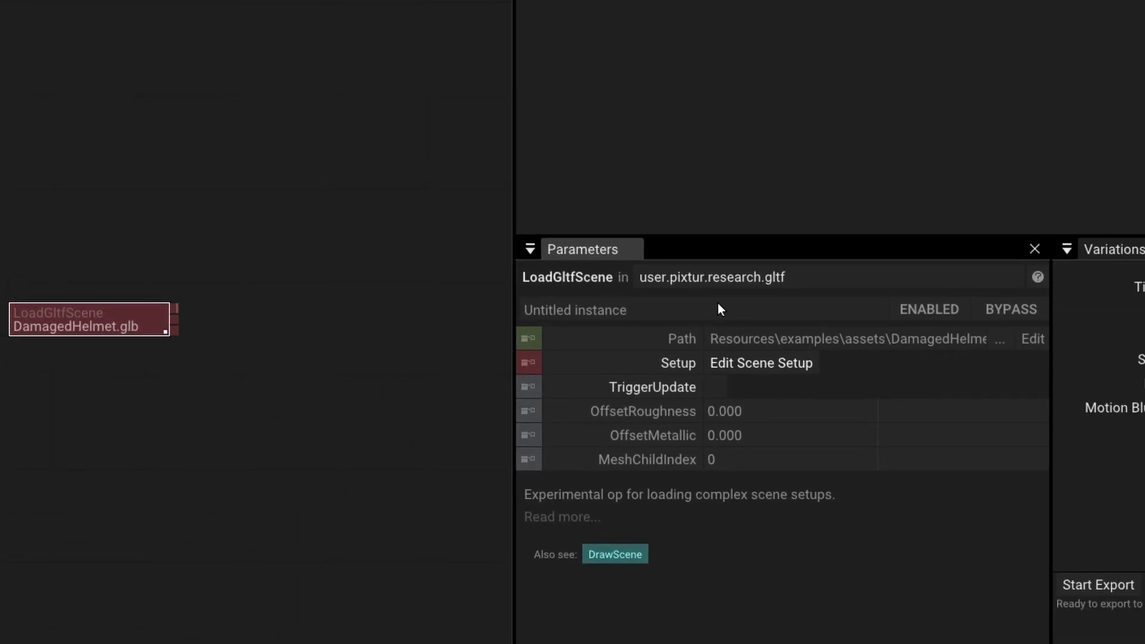
pyautogui.click(877, 354)
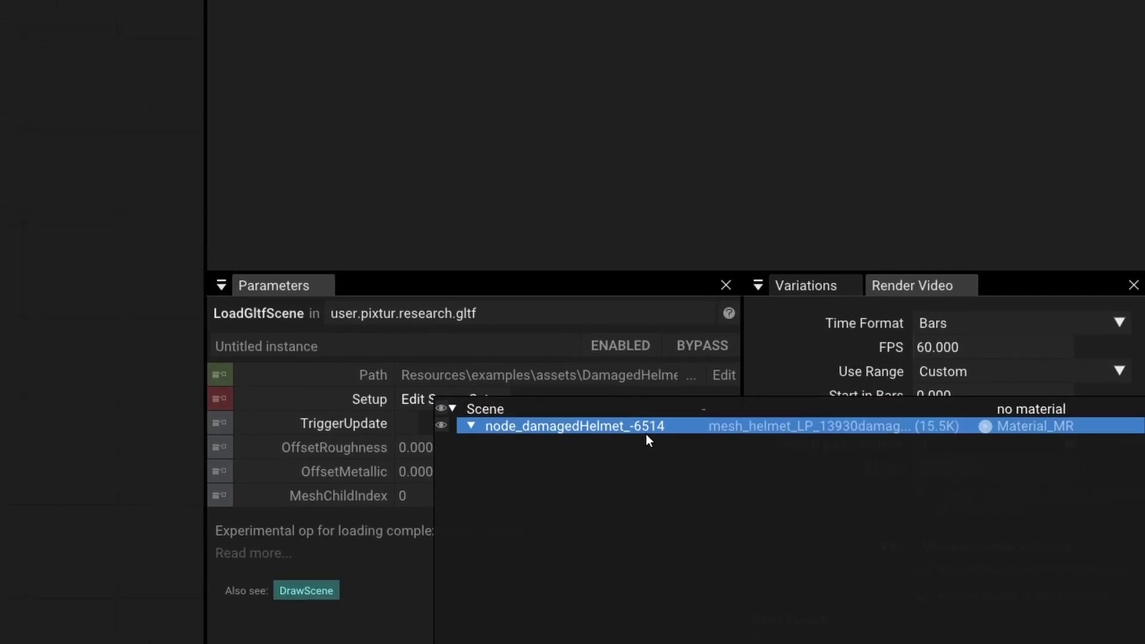
pyautogui.moveTo(1043, 422)
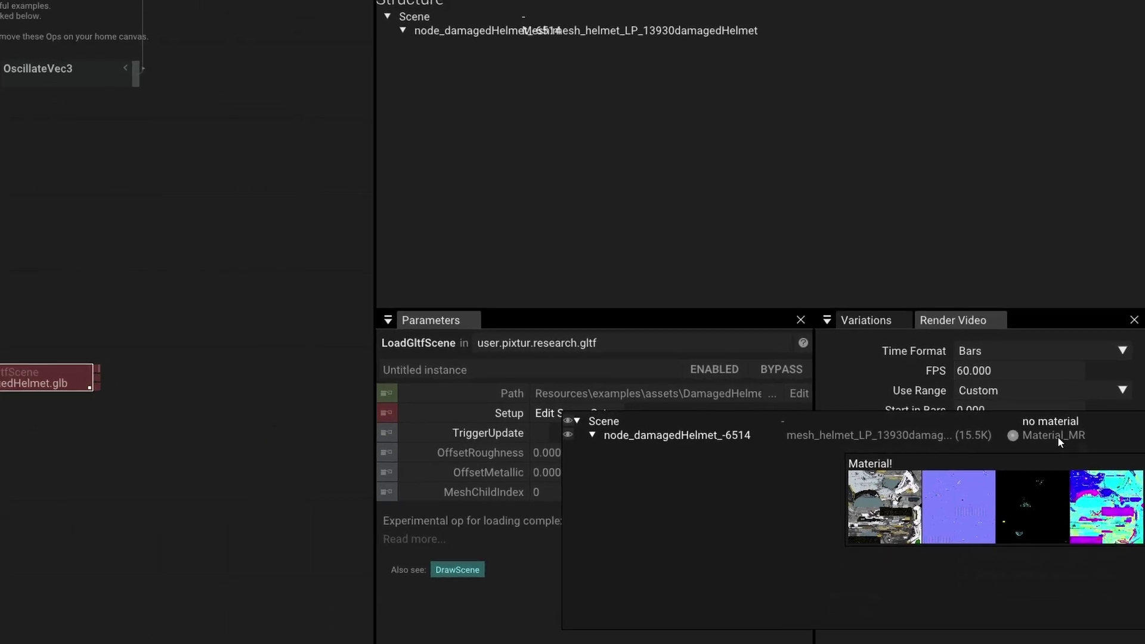
pyautogui.click(632, 520)
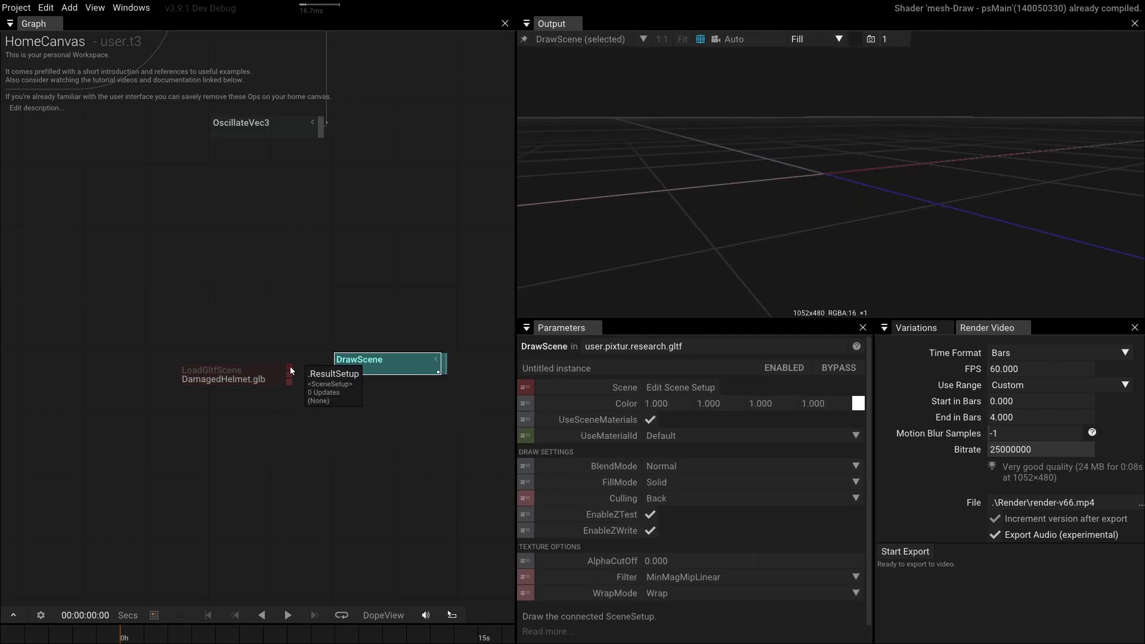
# Wire LoadGltfScene into DrawScene's Scene input, adjust roughness offset, and set metallic offset to -0.790.
pyautogui.moveTo(342, 370); pyautogui.dragTo(358, 368)
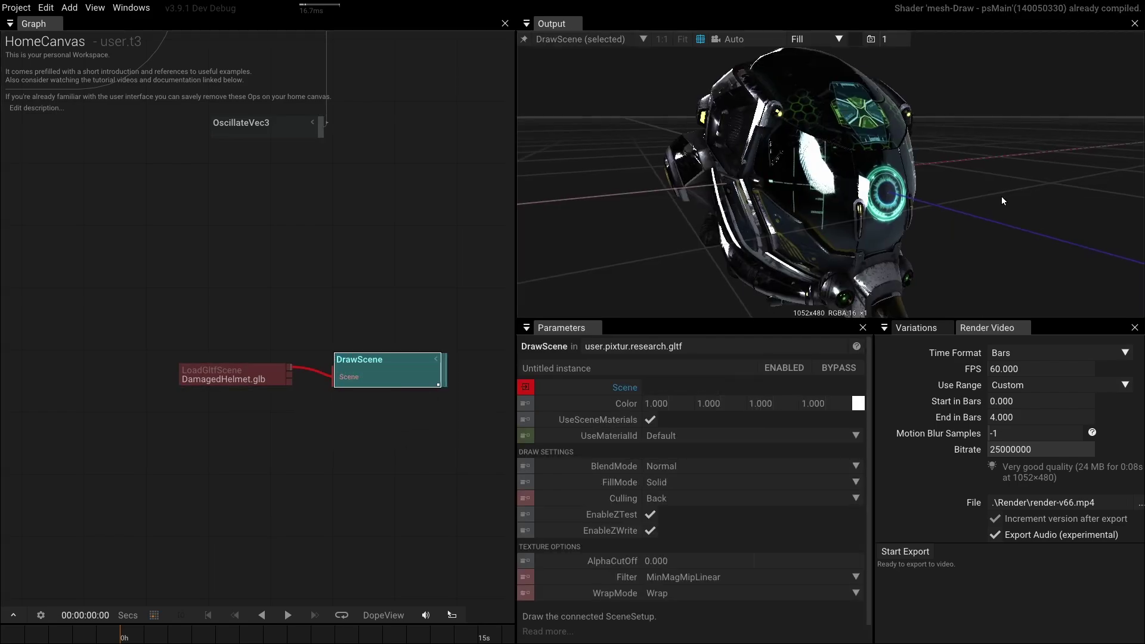
pyautogui.moveTo(999, 200); pyautogui.dragTo(790, 216)
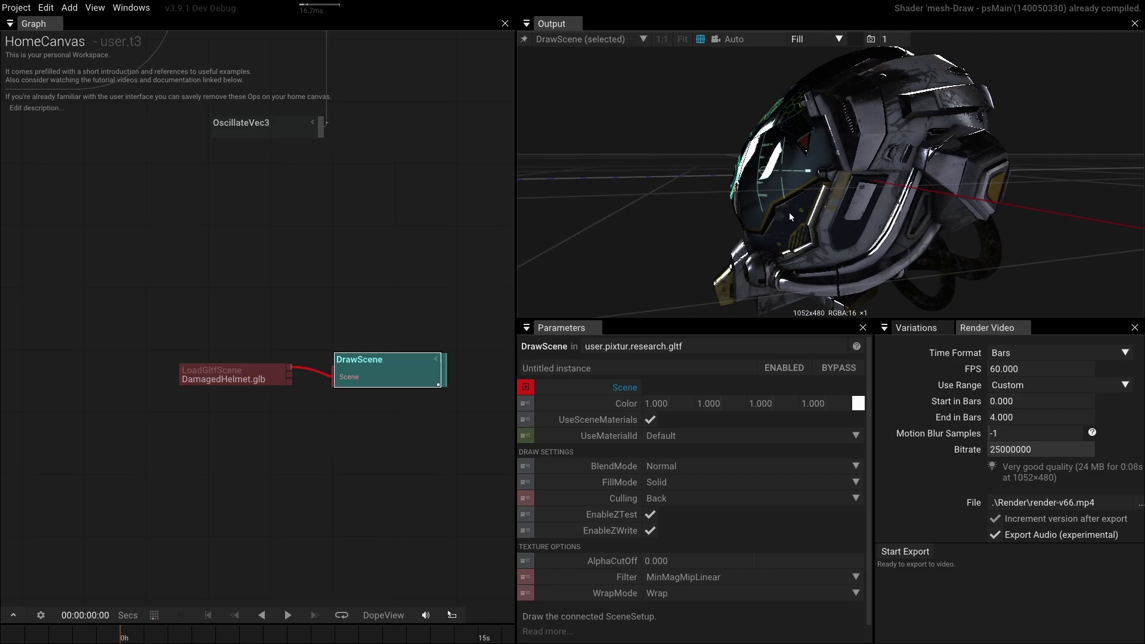
pyautogui.click(199, 378)
pyautogui.moveTo(666, 436)
pyautogui.mouseDown()
pyautogui.moveTo(781, 440)
pyautogui.moveTo(686, 444)
pyautogui.moveTo(710, 452)
pyautogui.moveTo(985, 449)
pyautogui.moveTo(495, 452)
pyautogui.moveTo(507, 451)
pyautogui.mouseUp()
pyautogui.moveTo(776, 196); pyautogui.dragTo(955, 202)
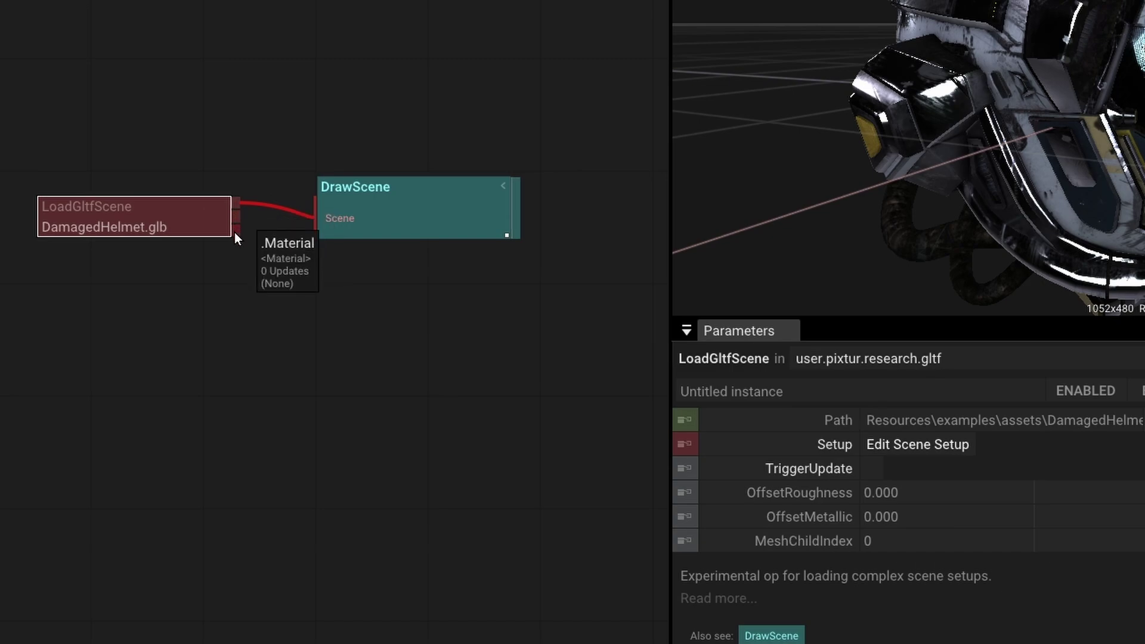
# Add DrawMeshAtPoints fed by the helmet mesh, with RadialPoints as points and UseMaterial for the helmet material.
pyautogui.moveTo(236, 218); pyautogui.dragTo(308, 339)
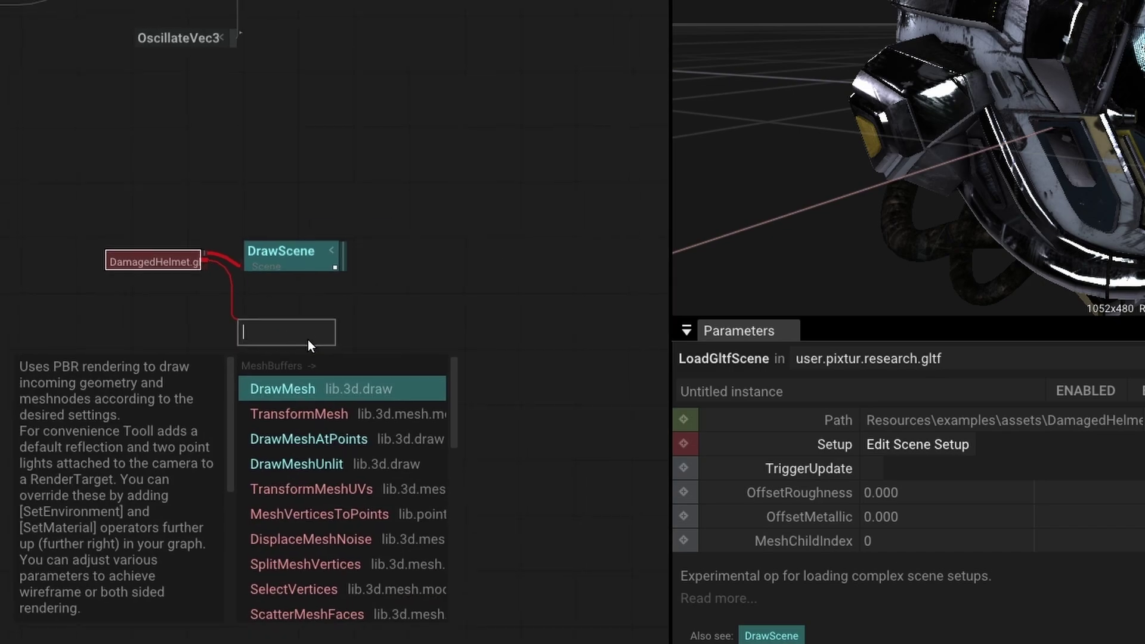
pyautogui.click(321, 437)
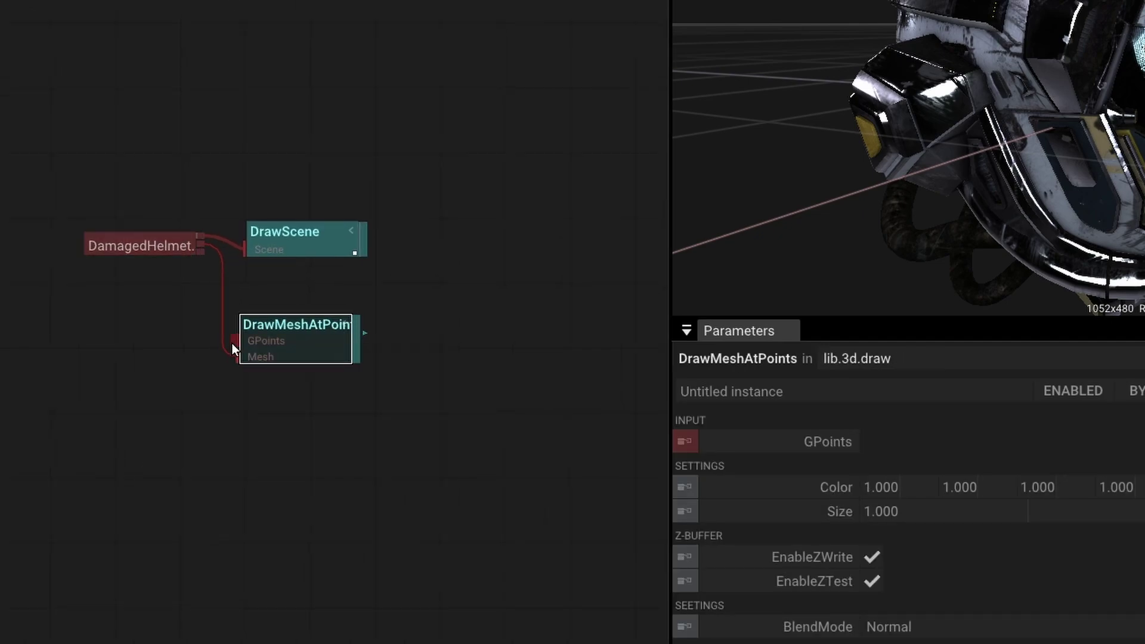
pyautogui.moveTo(231, 342); pyautogui.dragTo(99, 363)
pyautogui.click(342, 387)
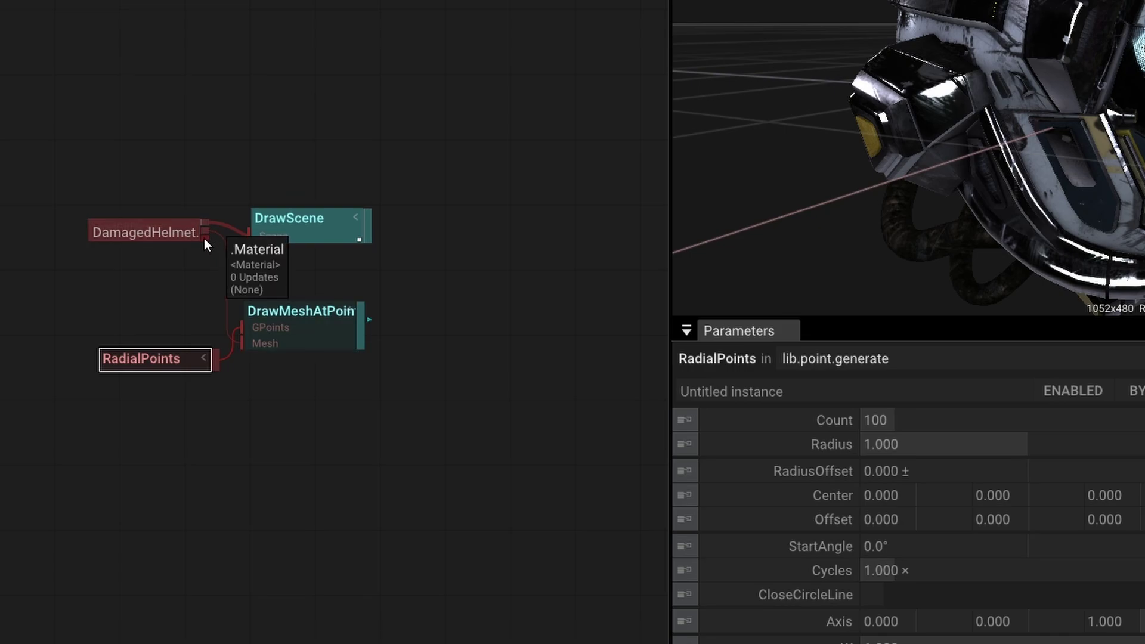
pyautogui.moveTo(204, 239); pyautogui.dragTo(411, 270)
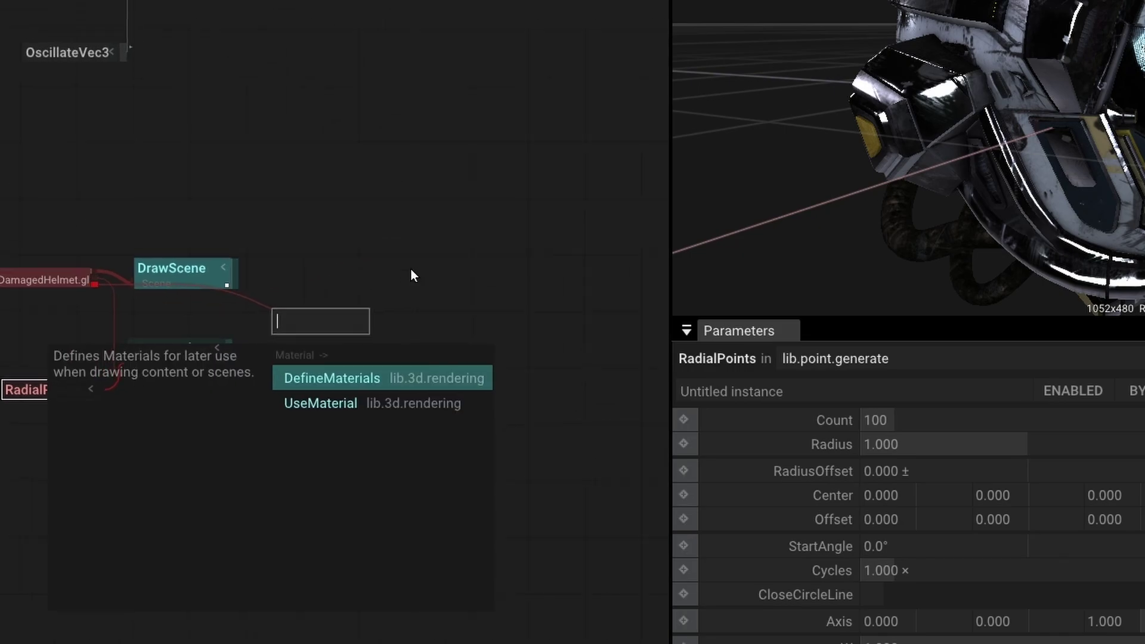
pyautogui.click(313, 413)
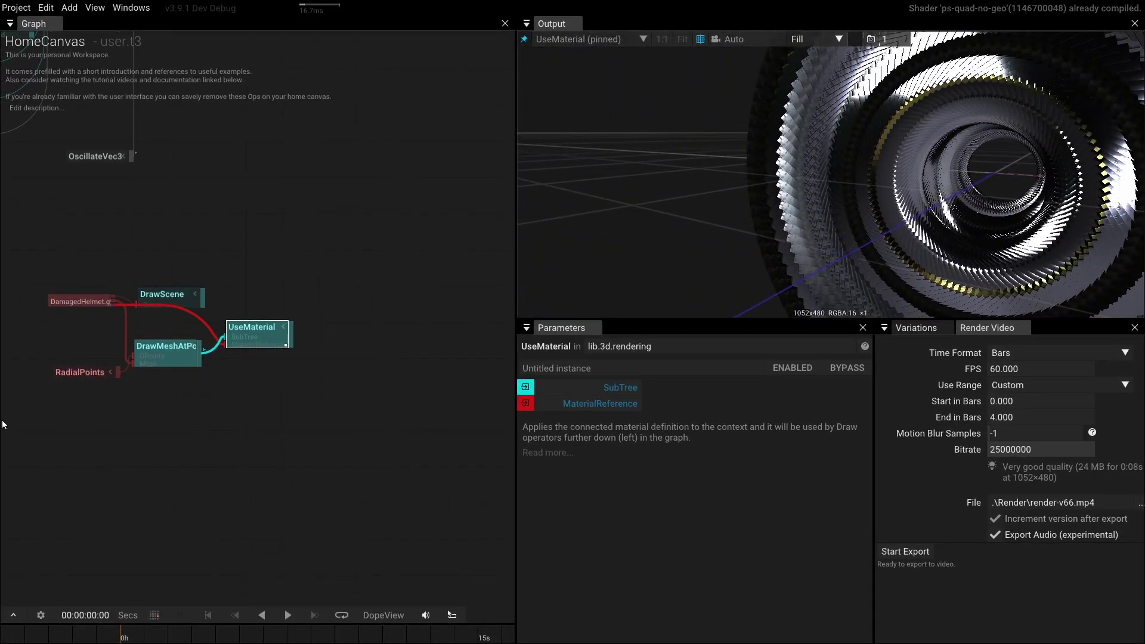
# Insert RandomizePoints after RadialPoints with Position X 1.230 and Rotation X -25.100.
pyautogui.click(122, 372)
pyautogui.write('rand')
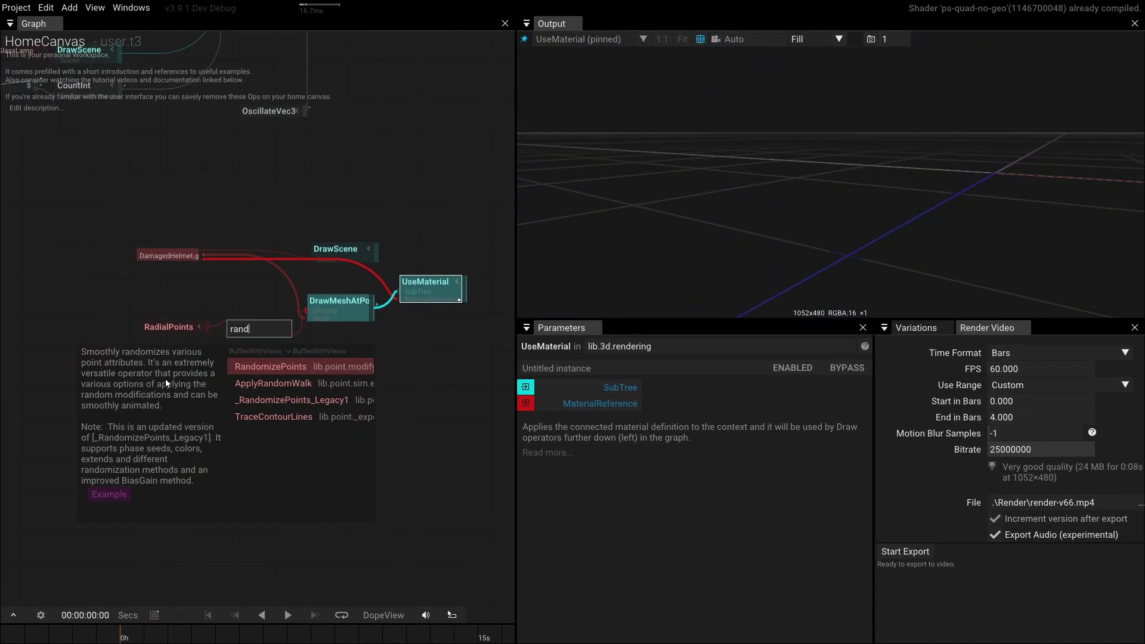
pyautogui.press('Return')
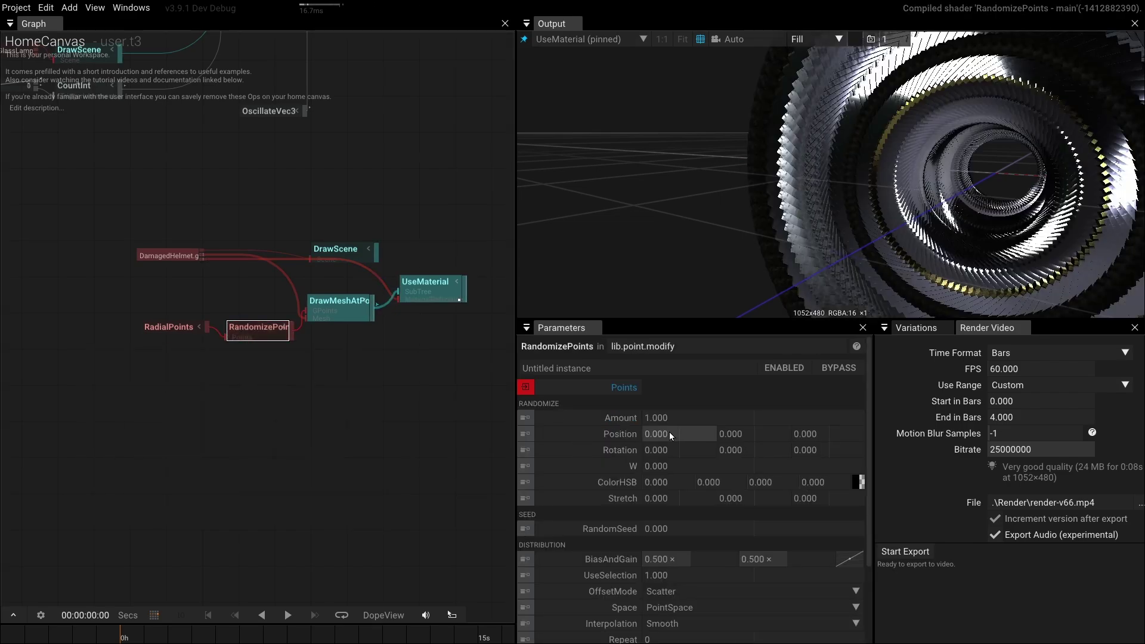
pyautogui.moveTo(669, 432); pyautogui.dragTo(1052, 437)
pyautogui.moveTo(664, 454); pyautogui.dragTo(502, 417)
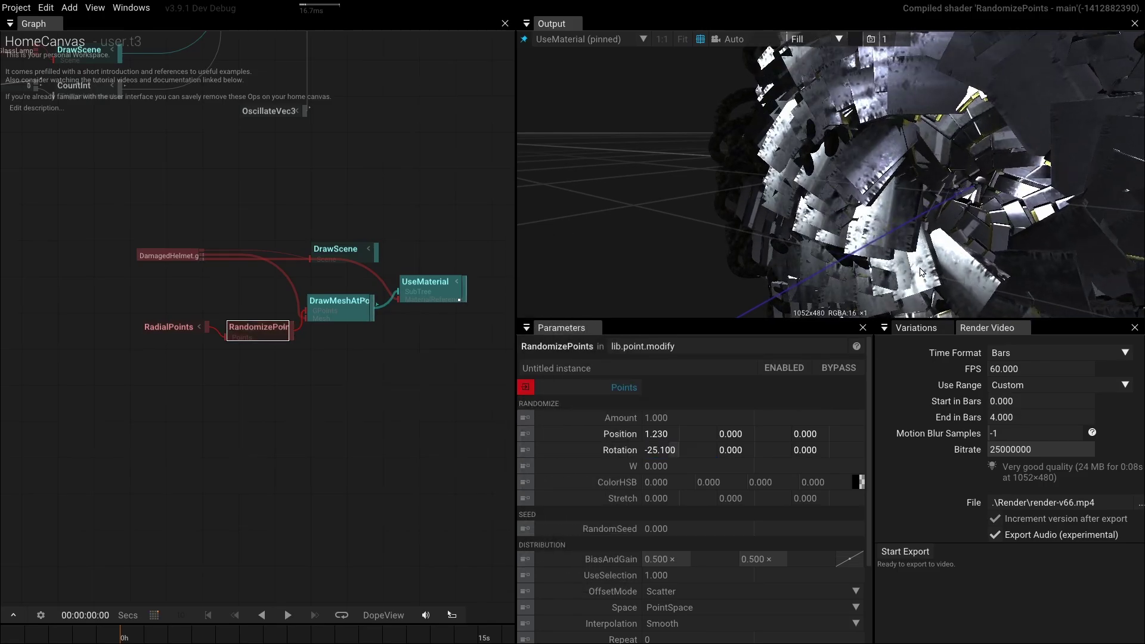
pyautogui.moveTo(978, 293); pyautogui.dragTo(763, 254)
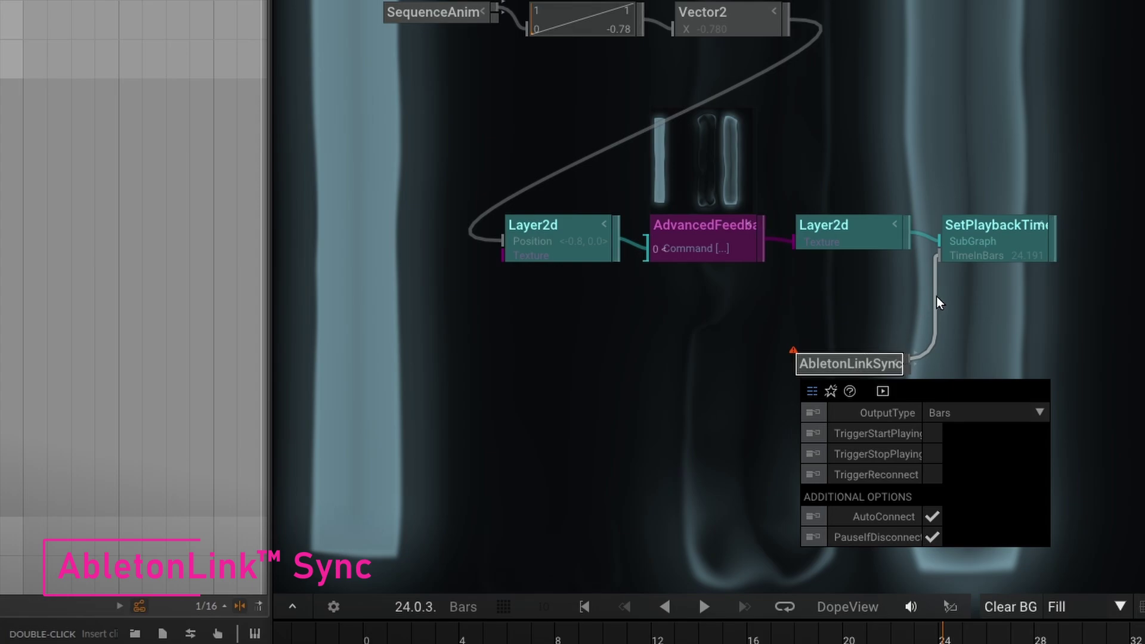
# Select SetPlaybackTime and enable Link in Bitwig to connect one peer at 120 BPM.
pyautogui.click(975, 244)
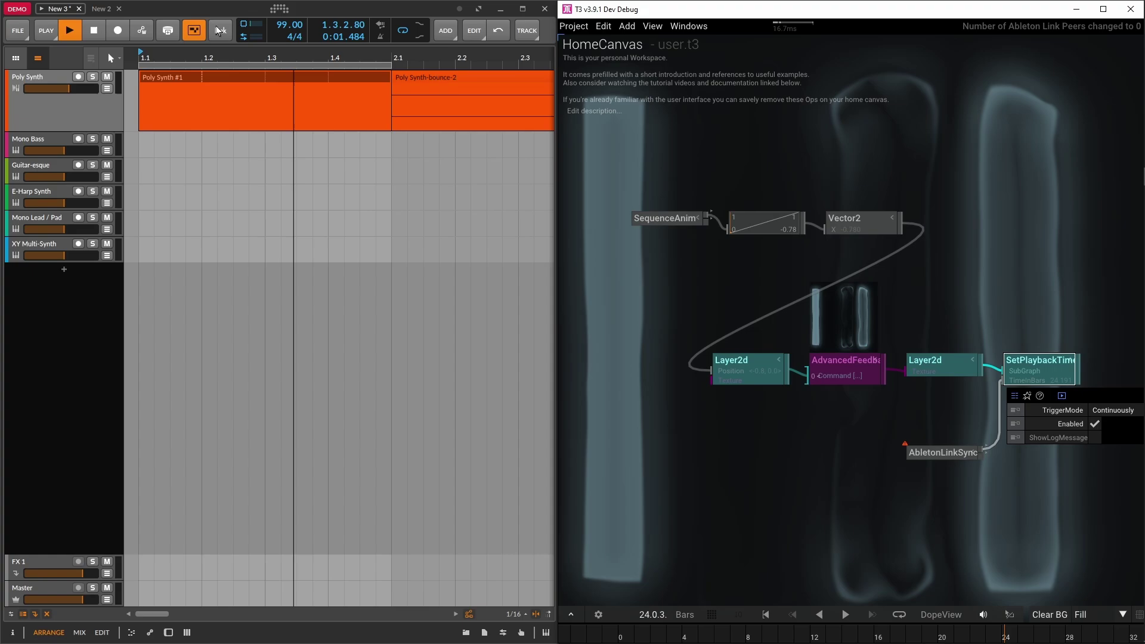
pyautogui.click(189, 10)
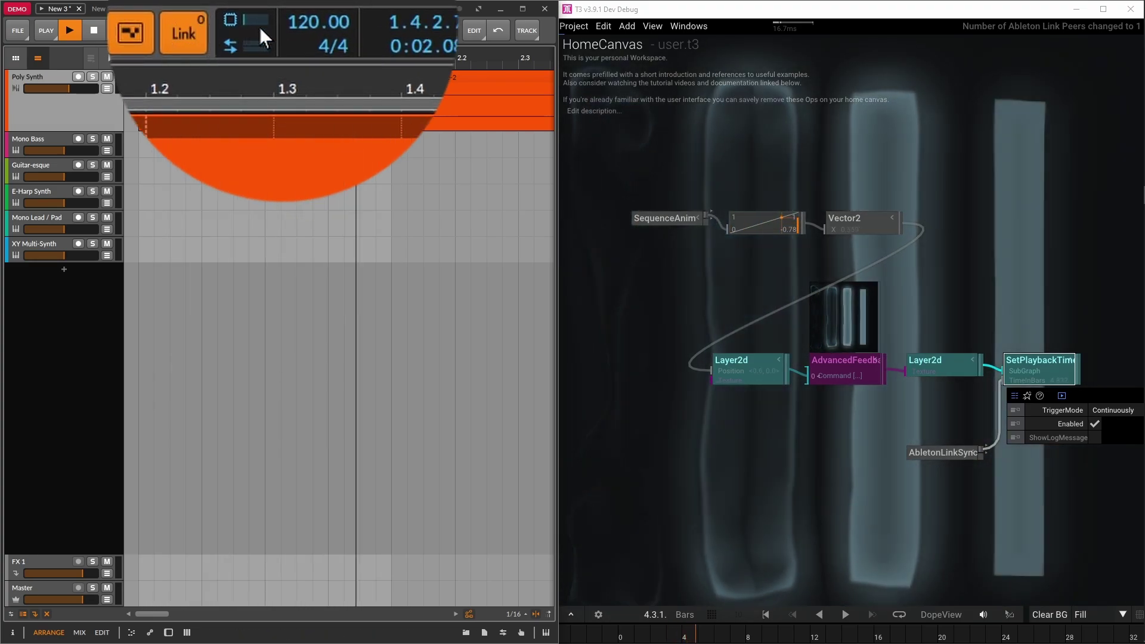
# Lower the shared tempo, insert an AnimValue before the Blob, and set its rate to 1/4.
pyautogui.moveTo(312, 22); pyautogui.dragTo(311, 38)
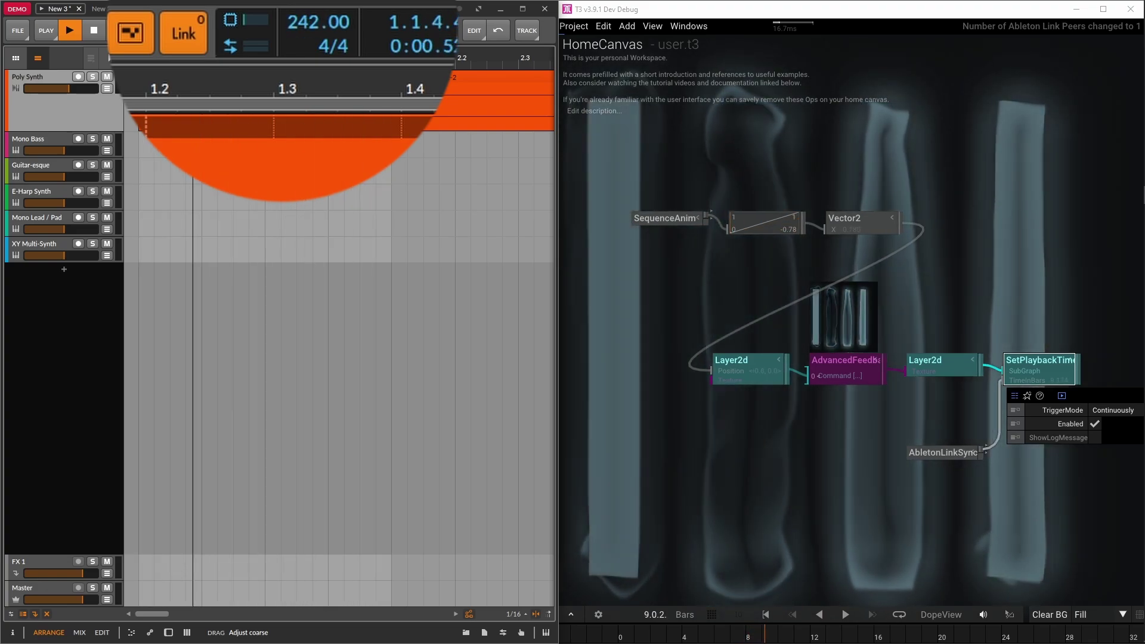
pyautogui.scroll(-1, 310, 20)
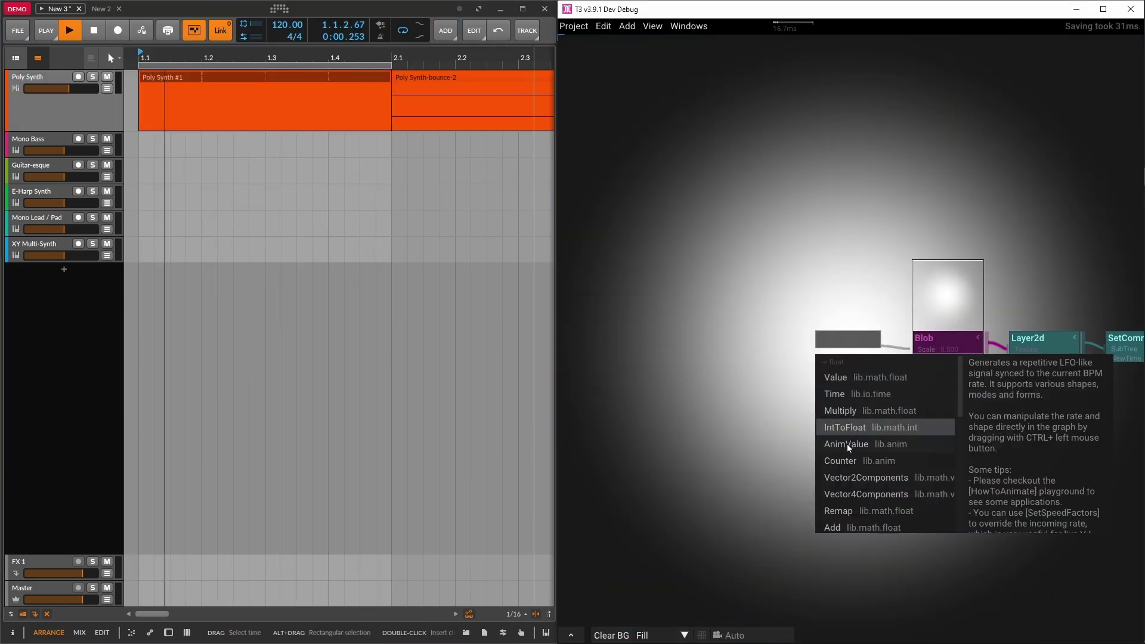
pyautogui.click(847, 452)
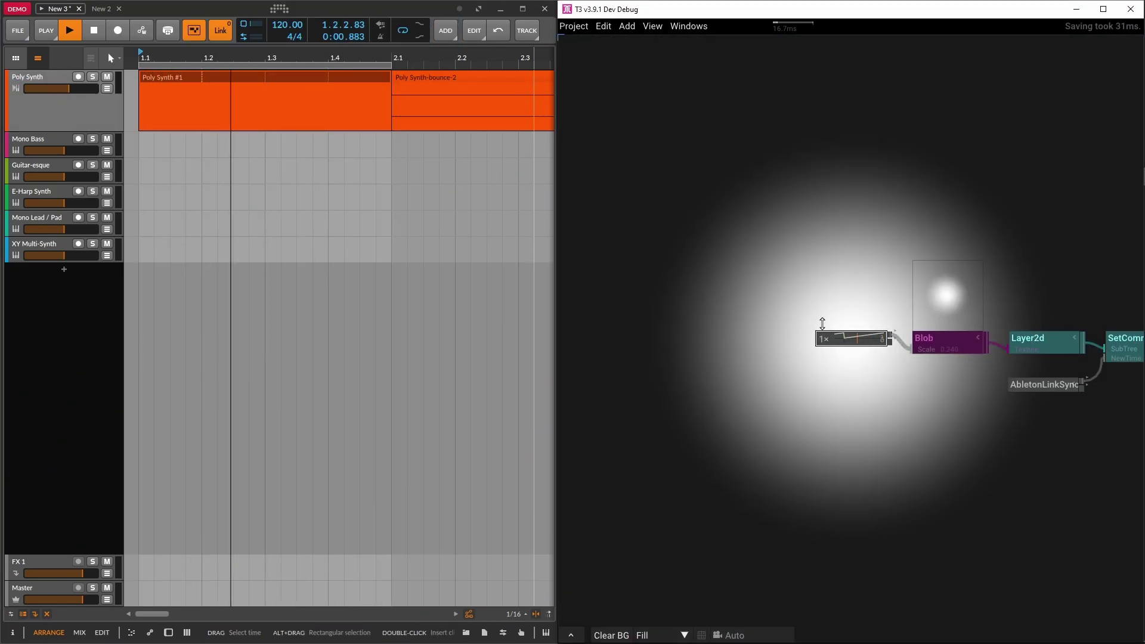
pyautogui.moveTo(823, 323); pyautogui.dragTo(823, 272)
pyautogui.moveTo(850, 338); pyautogui.dragTo(823, 417)
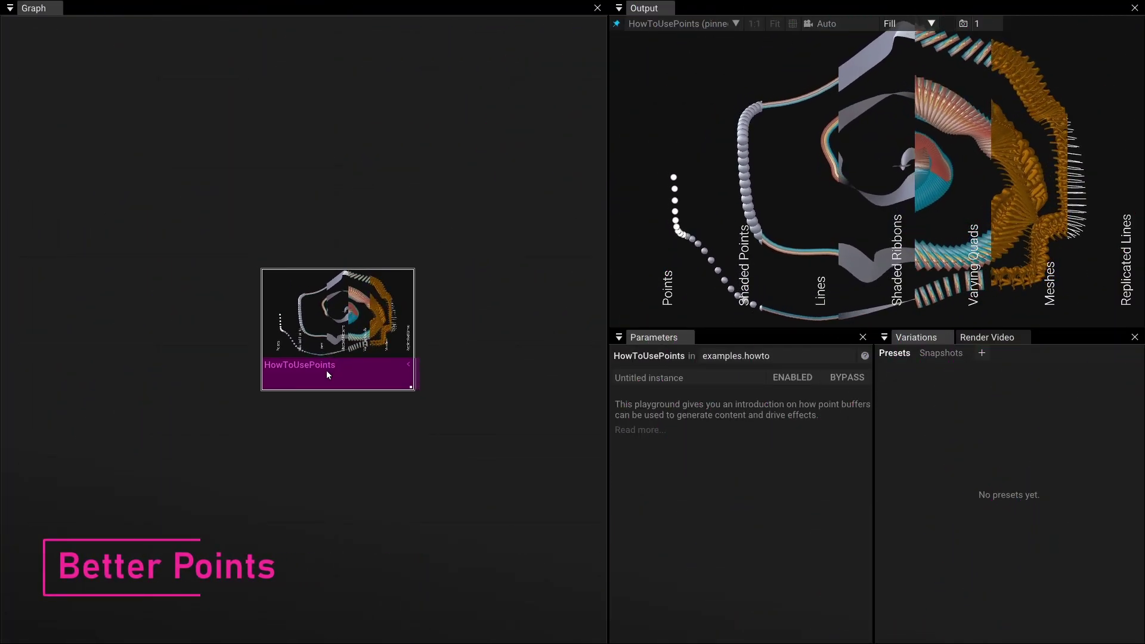
# Enter the HowToUsePoints example and pan across its internal graph.
pyautogui.scroll(3, 327, 373)
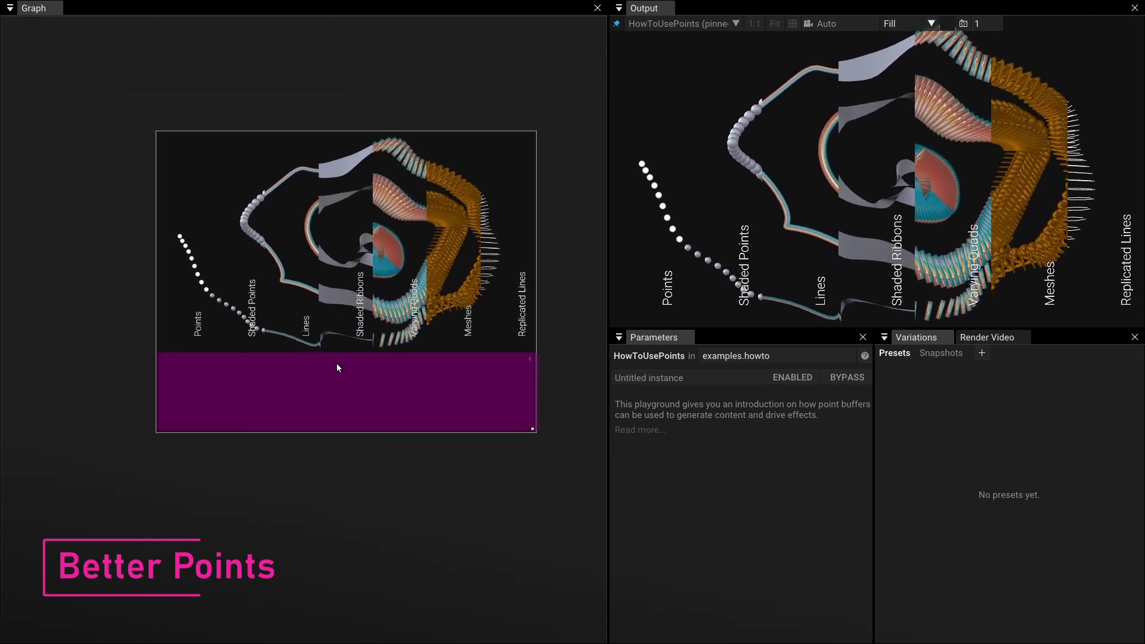
pyautogui.doubleClick(337, 362)
pyautogui.moveTo(417, 123); pyautogui.dragTo(406, 406)
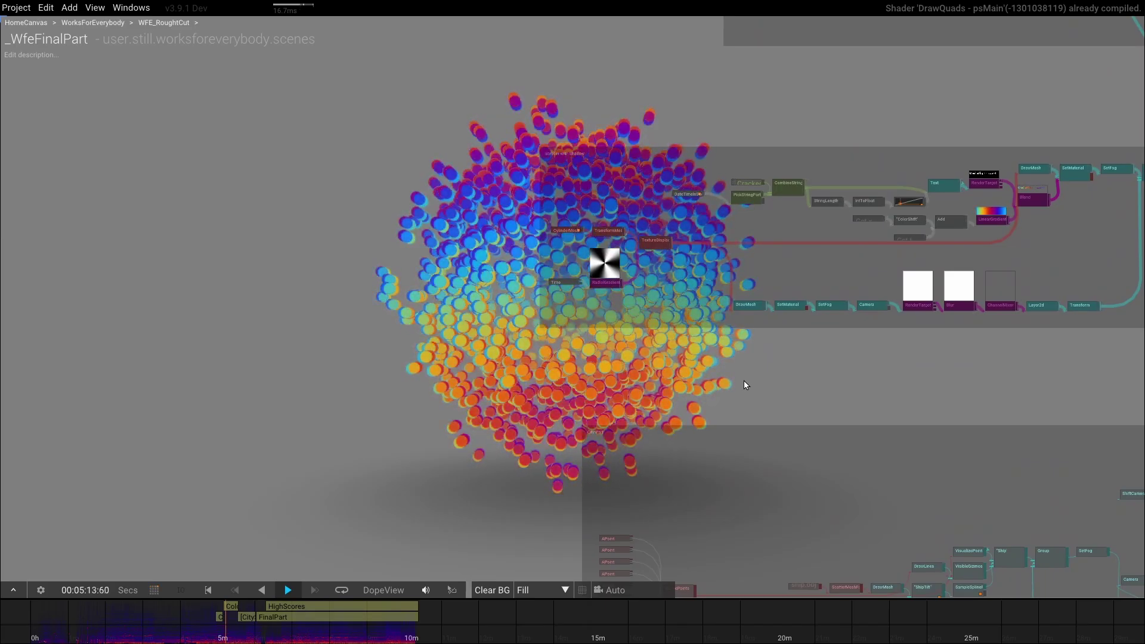
pyautogui.moveTo(744, 385); pyautogui.dragTo(777, 387)
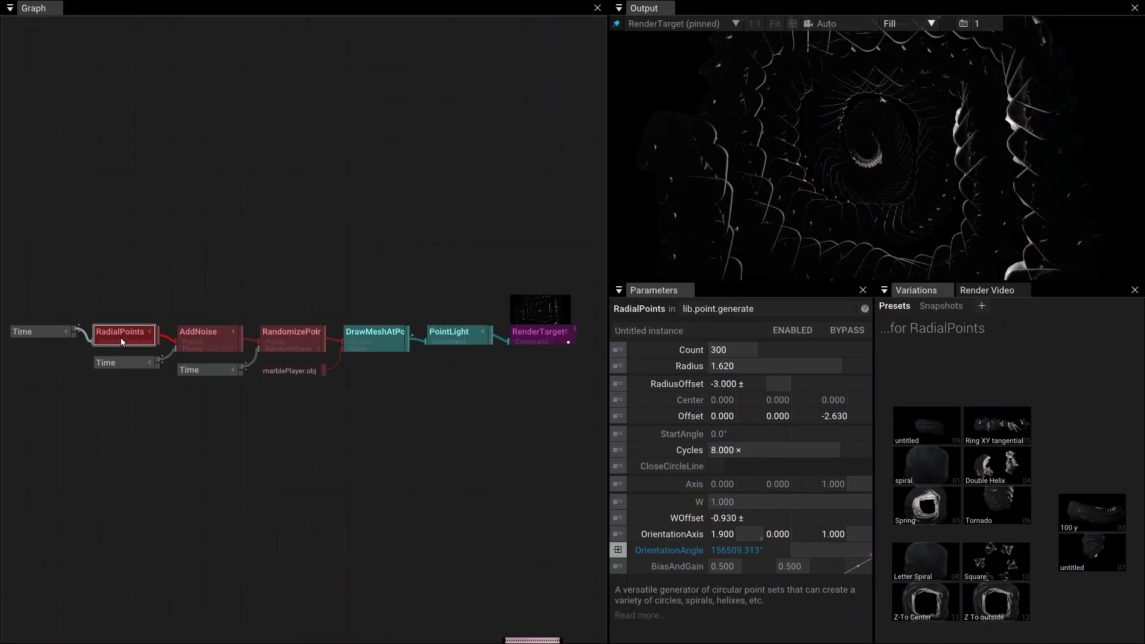
# Inspect AddNoise, DrawMeshAtPoints and RandomizePoints, then set RandomizePoints Amount to 2.6 and raise Stretch Y.
pyautogui.click(189, 336)
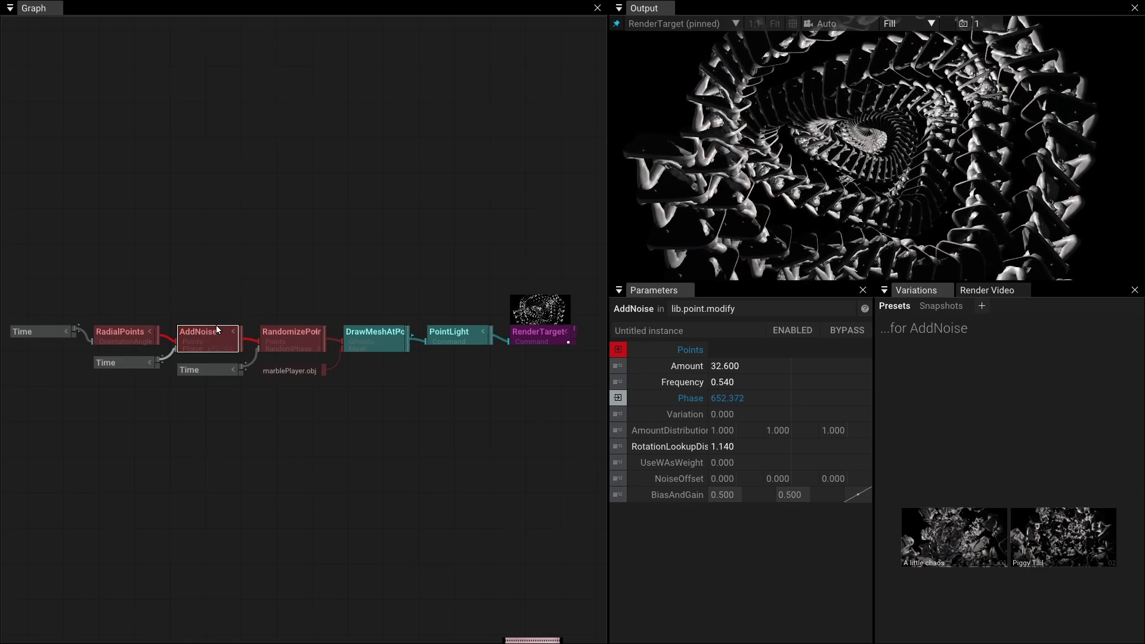
pyautogui.click(374, 332)
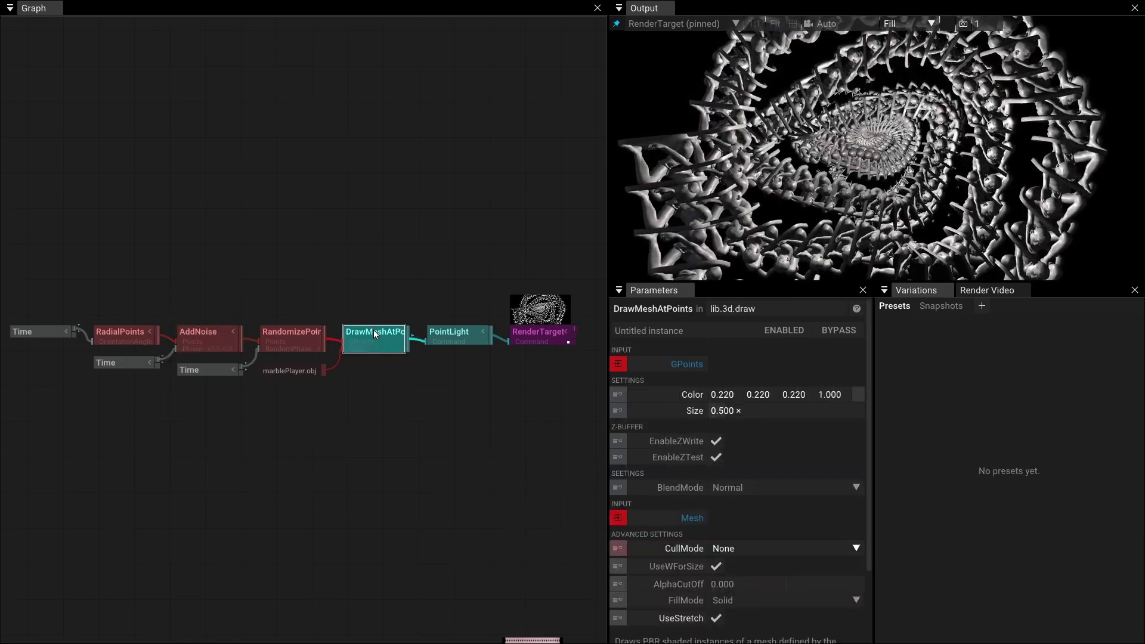
pyautogui.click(292, 337)
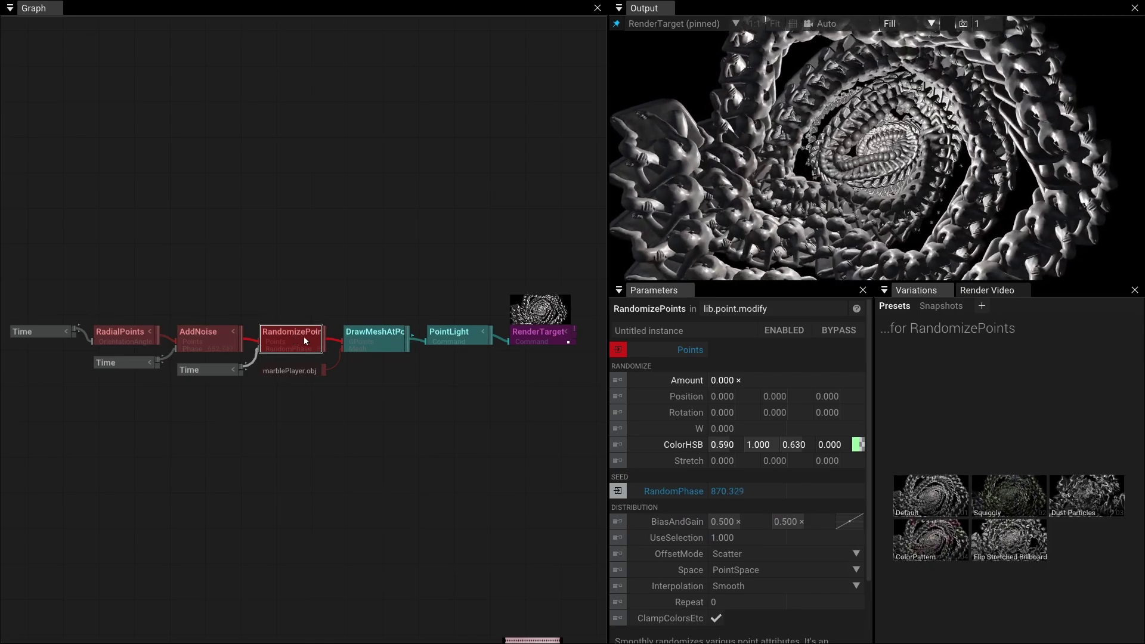
pyautogui.moveTo(739, 380); pyautogui.dragTo(763, 345)
pyautogui.moveTo(769, 462); pyautogui.dragTo(871, 372)
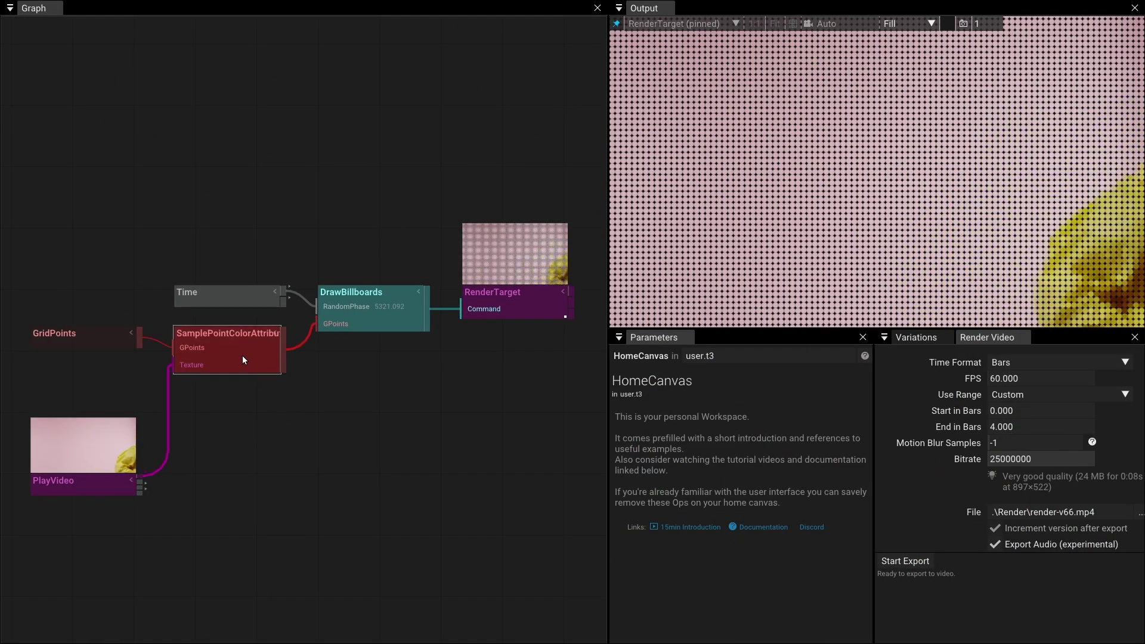
# Raise DrawBillboards' Randomize and Stretch to scatter the dots into shards, then show its documentation.
pyautogui.click(242, 357)
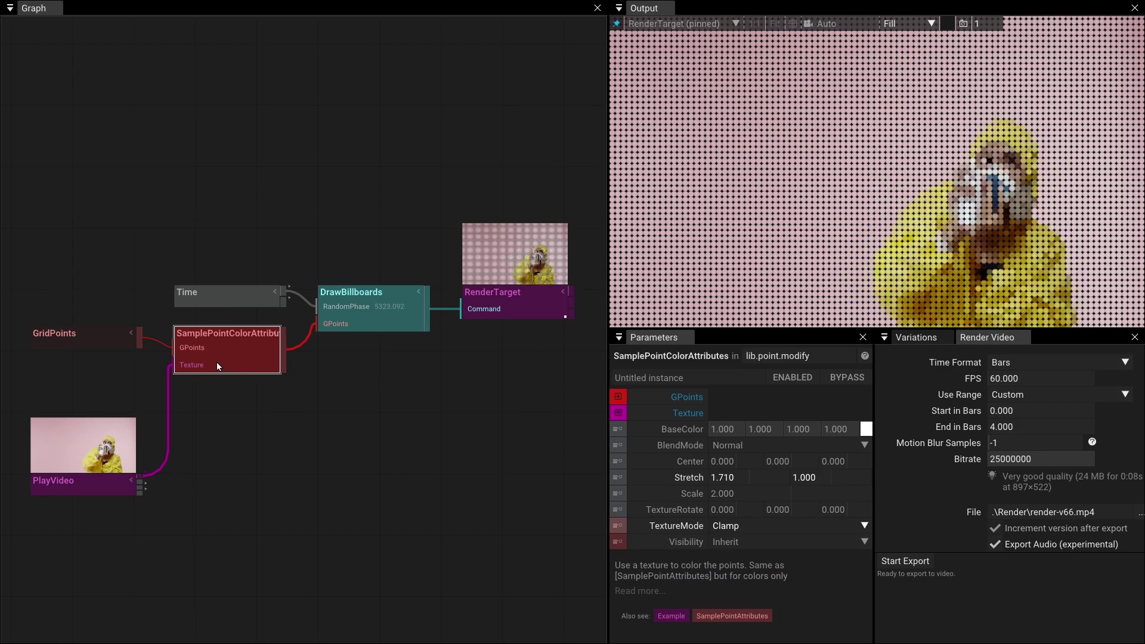
pyautogui.click(373, 310)
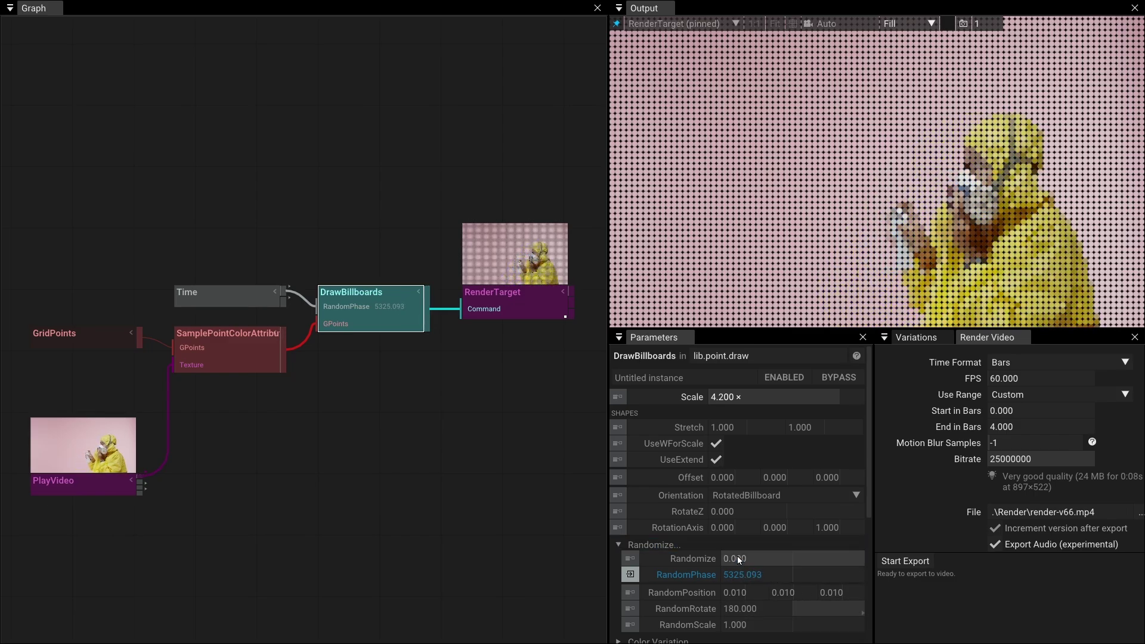
pyautogui.moveTo(744, 558); pyautogui.dragTo(827, 508)
pyautogui.moveTo(773, 427); pyautogui.dragTo(882, 586)
pyautogui.click(855, 357)
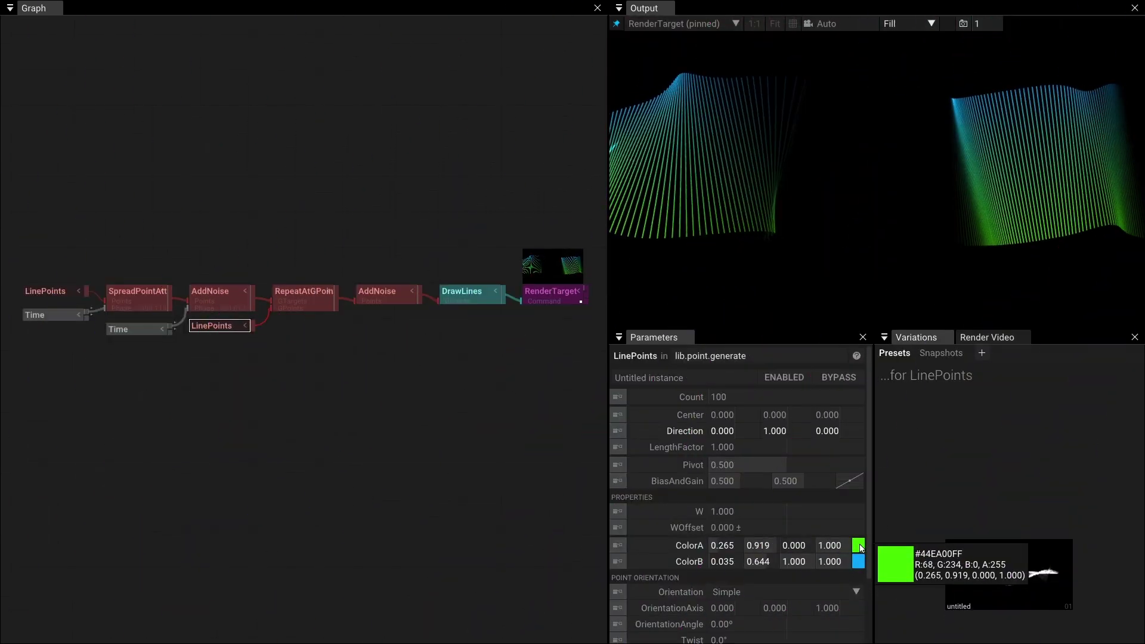
# Check the LinePoints colour picker, then the SpreadPointAttributes, repeat and second AddNoise settings.
pyautogui.click(858, 545)
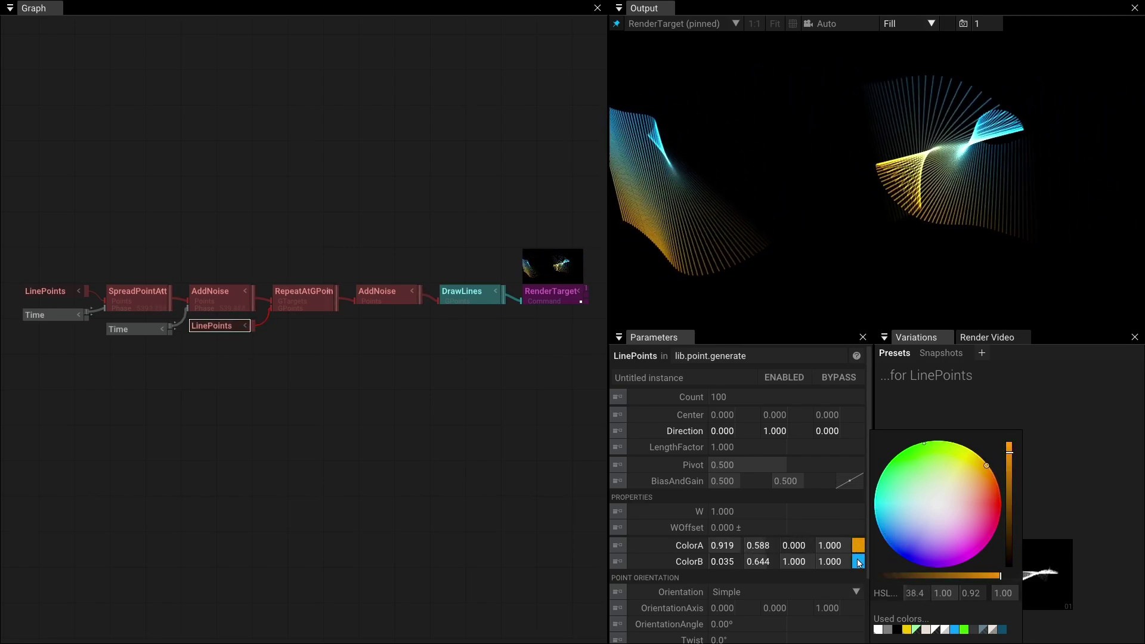
pyautogui.click(52, 292)
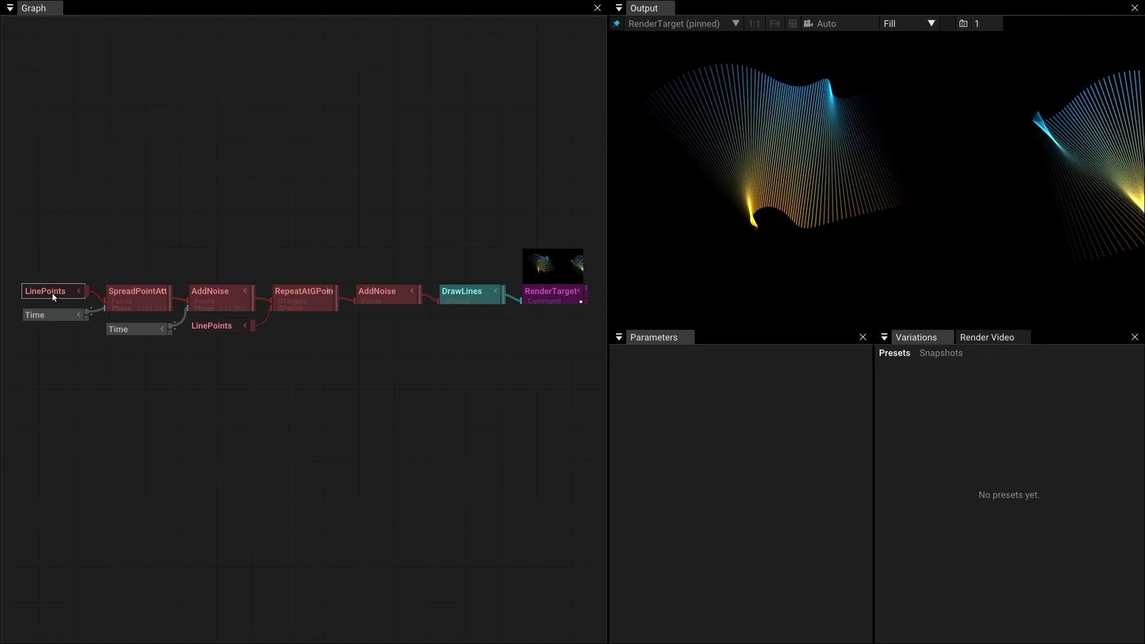
pyautogui.click(124, 292)
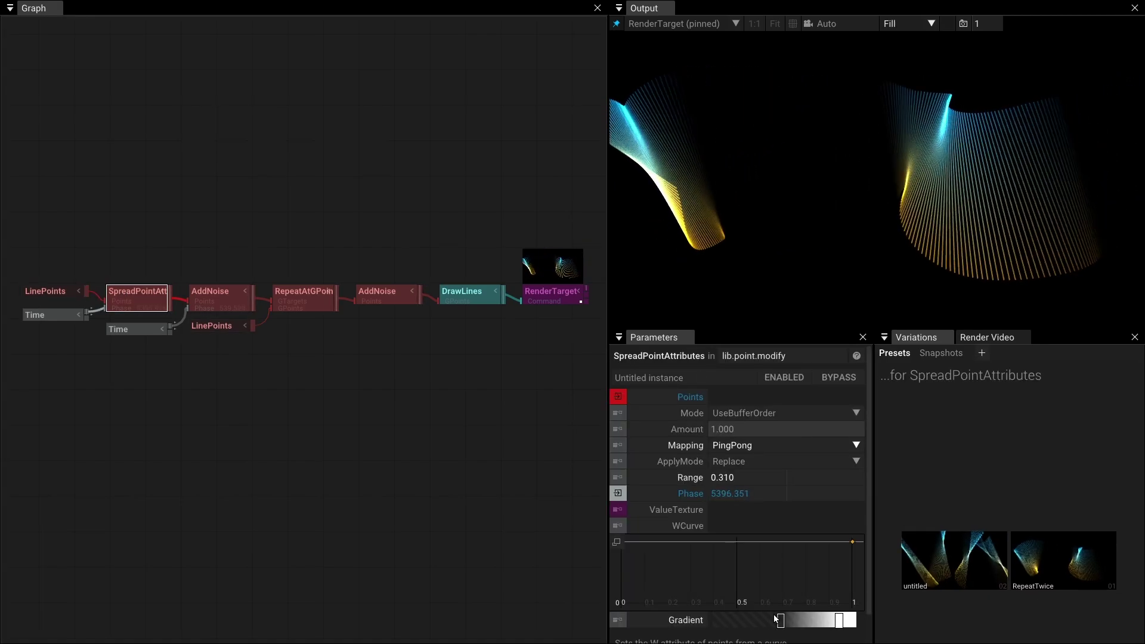
pyautogui.click(316, 294)
pyautogui.click(382, 293)
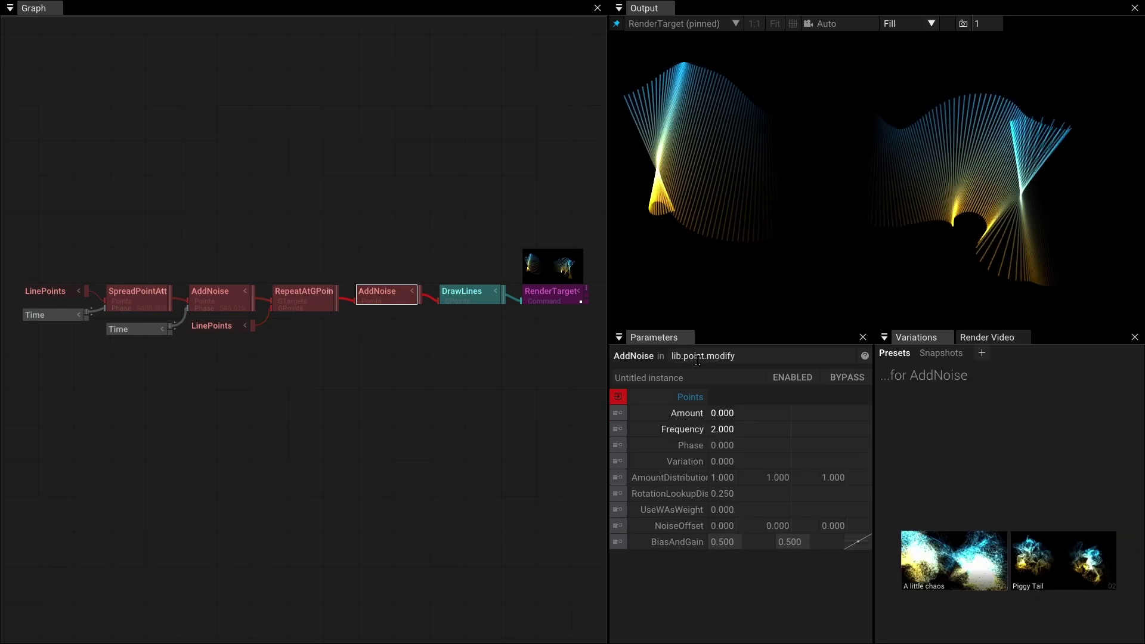
# Raise the second AddNoise Amount to 28.312 and slightly reshape its bias and gain curve.
pyautogui.moveTo(739, 419); pyautogui.dragTo(736, 366)
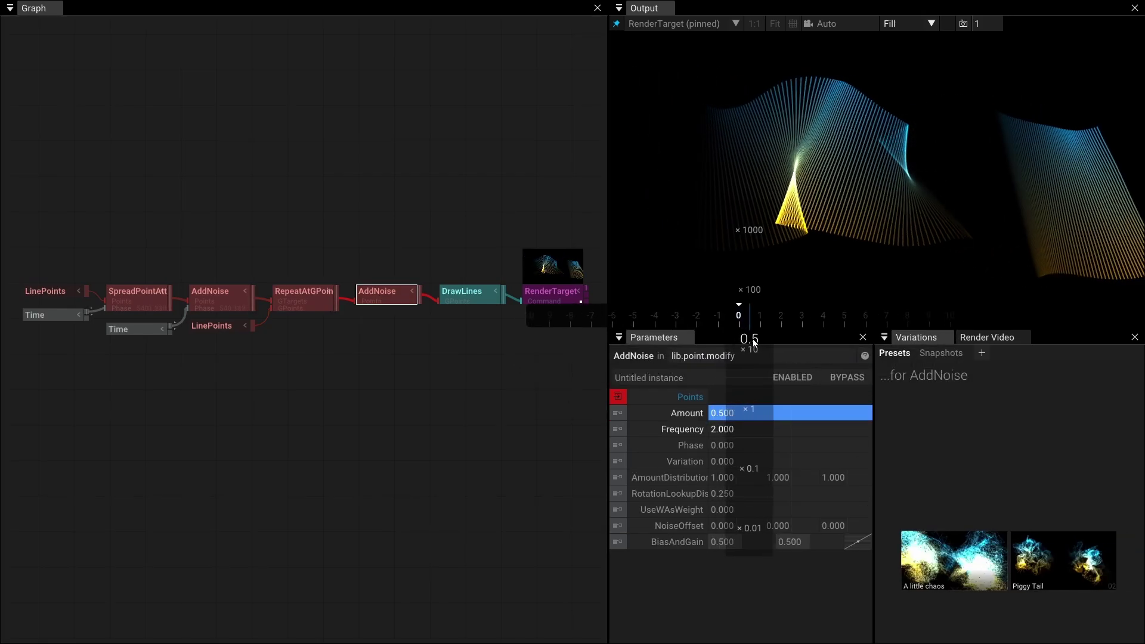
pyautogui.moveTo(798, 317); pyautogui.dragTo(901, 303)
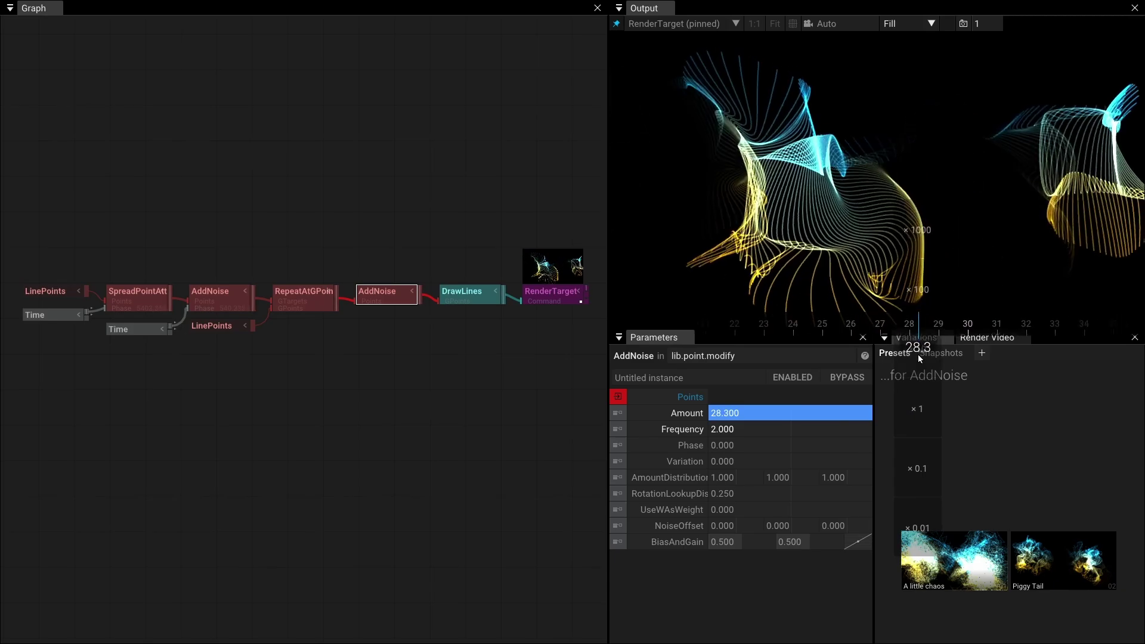
pyautogui.moveTo(918, 356); pyautogui.dragTo(921, 428)
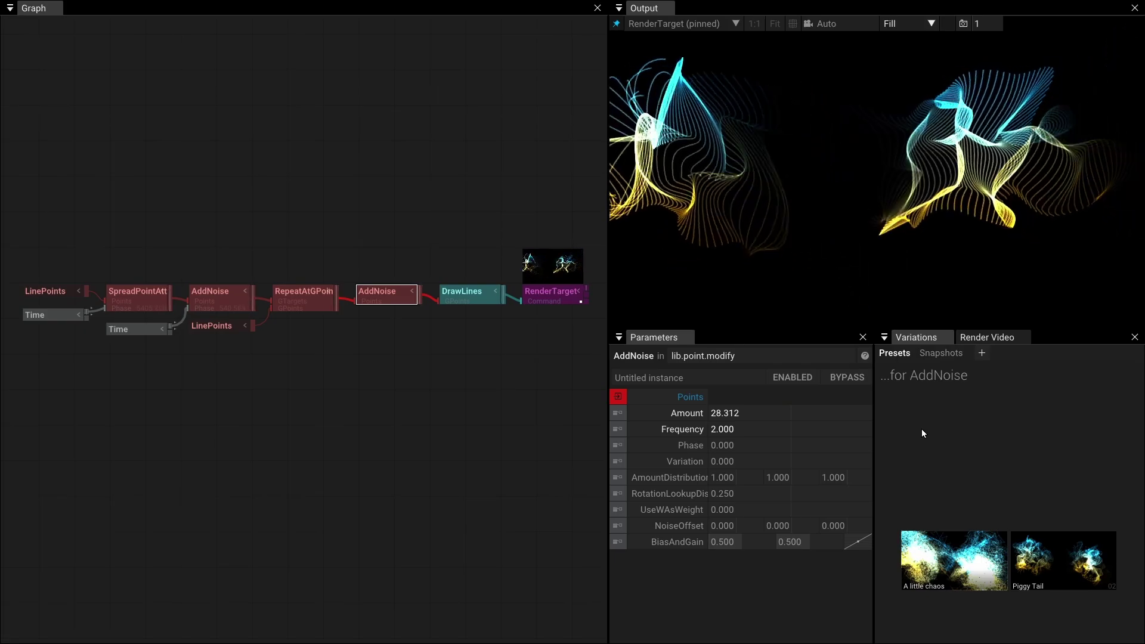
pyautogui.moveTo(858, 543)
pyautogui.mouseDown()
pyautogui.moveTo(867, 539)
pyautogui.moveTo(855, 556)
pyautogui.mouseUp()
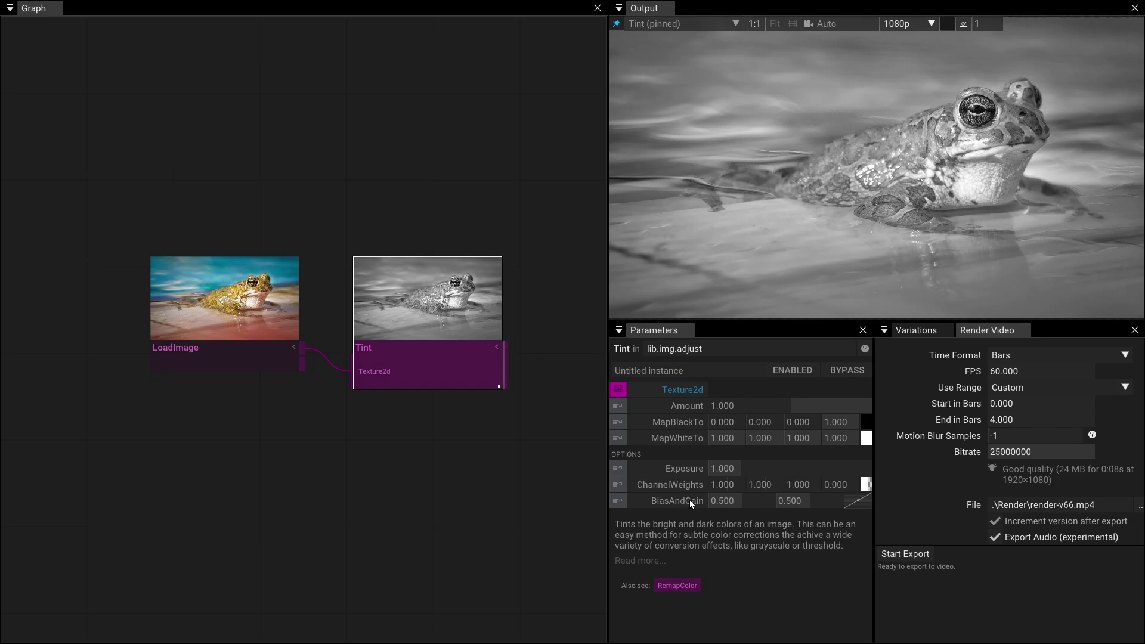
# Keep Tint's BiasAndGain as the Vec2 bias-gain control and set it to 0.615 and 0.555.
pyautogui.rightClick(689, 500)
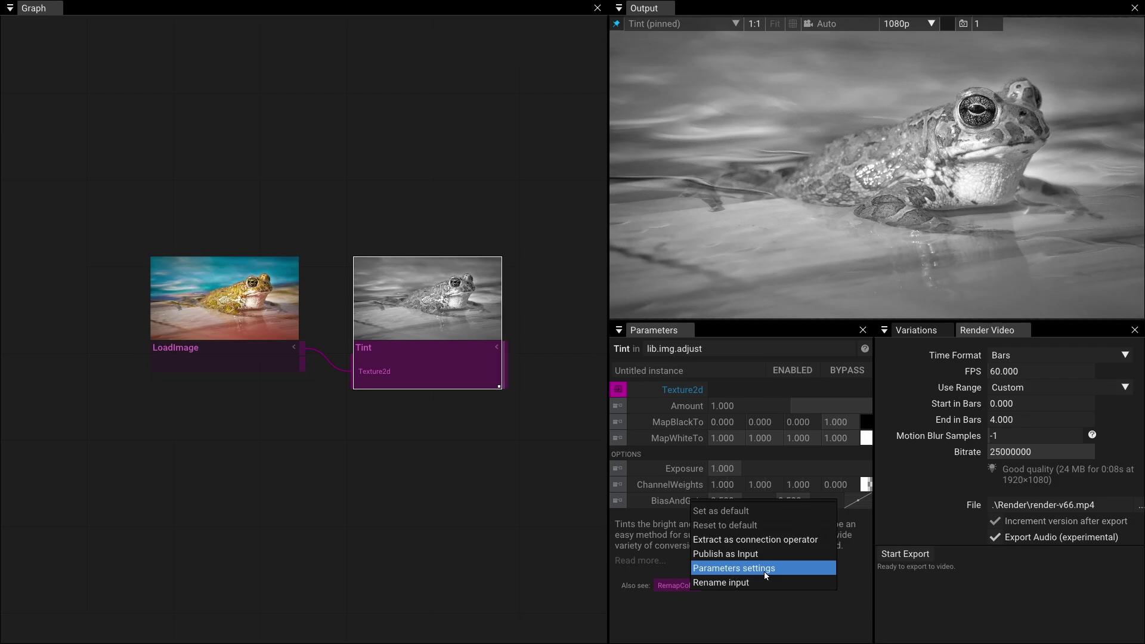
pyautogui.click(795, 574)
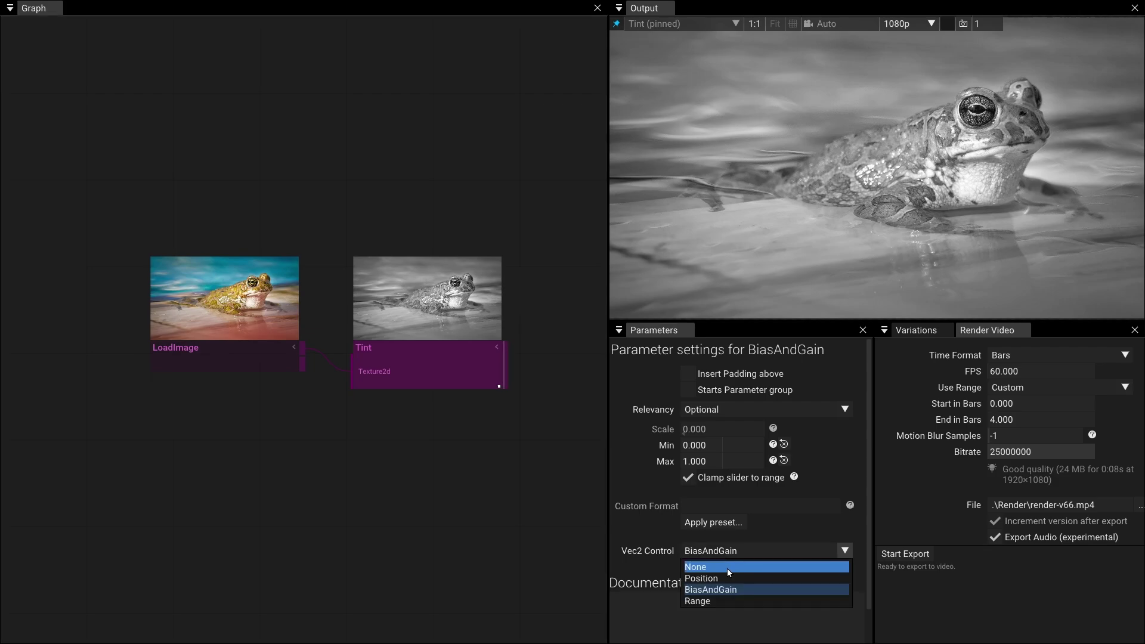
pyautogui.click(713, 589)
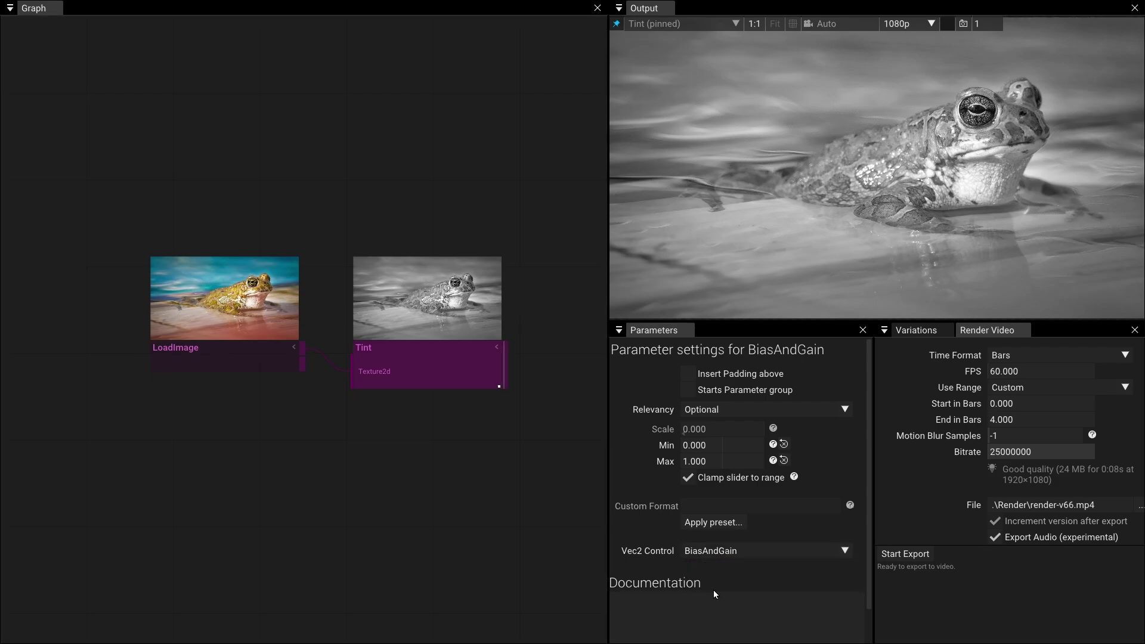
pyautogui.click(440, 361)
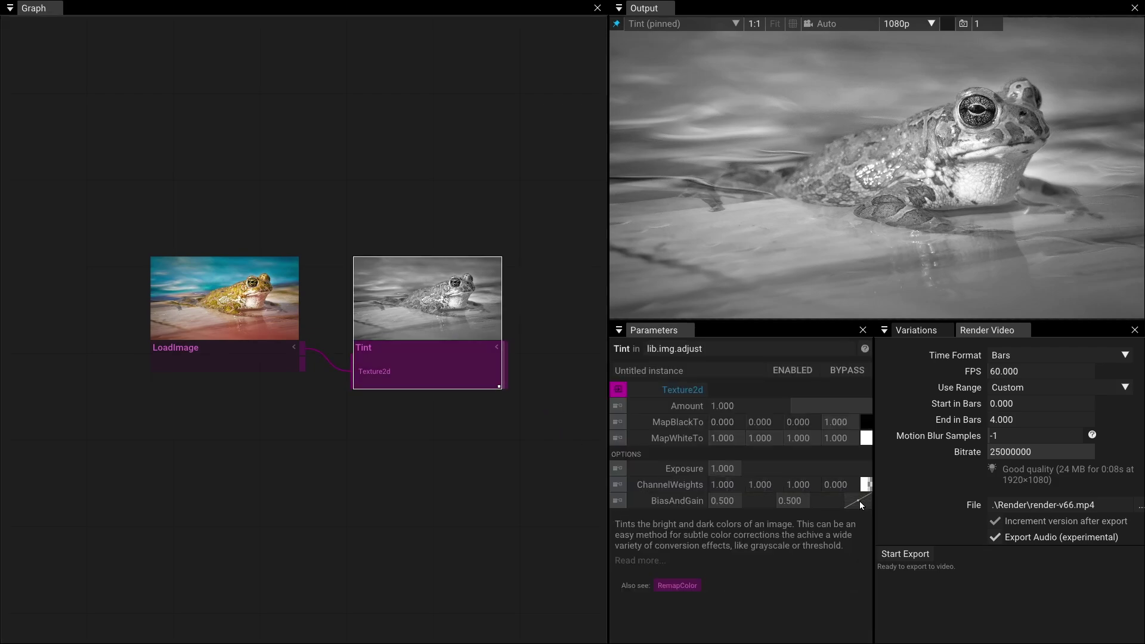
pyautogui.moveTo(859, 428); pyautogui.dragTo(913, 498)
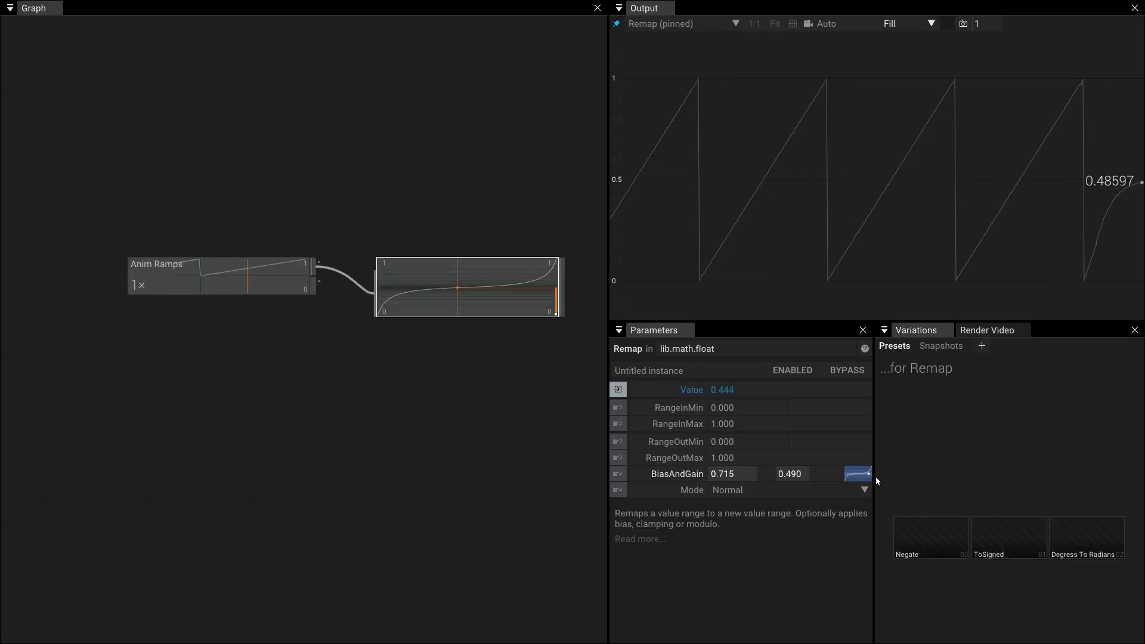
# Reshape BiasAndGain on RandomizePoints, FractalNoise, RemapColor, Tint, LinePoints, then RadialPoints to 0.800 and 1.000.
pyautogui.moveTo(875, 477); pyautogui.dragTo(828, 476)
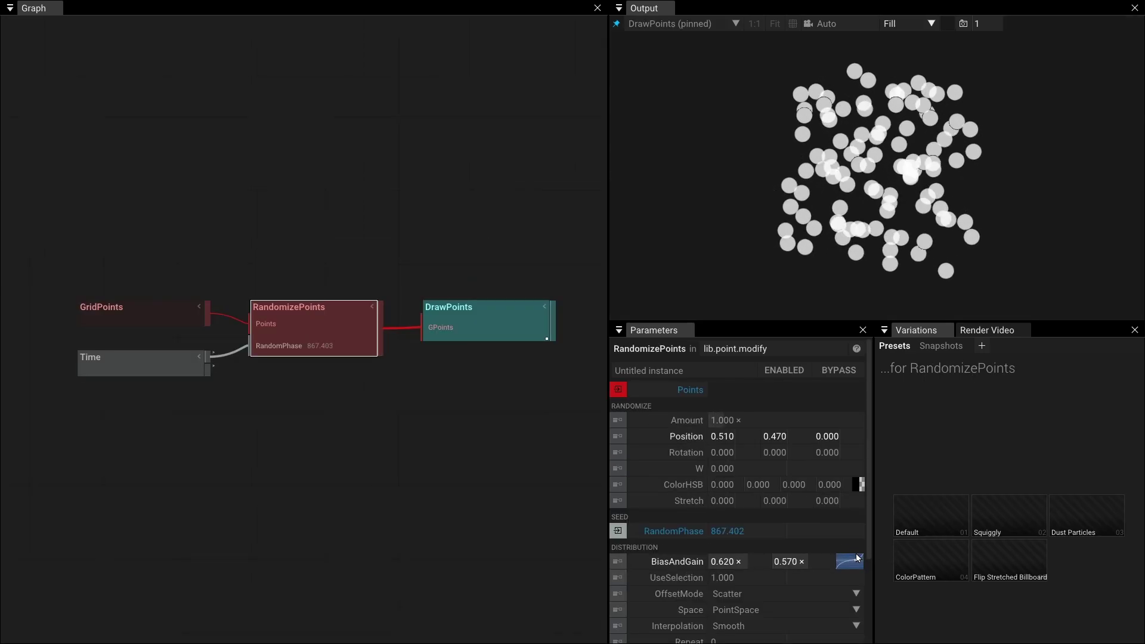
pyautogui.moveTo(830, 557); pyautogui.dragTo(822, 557)
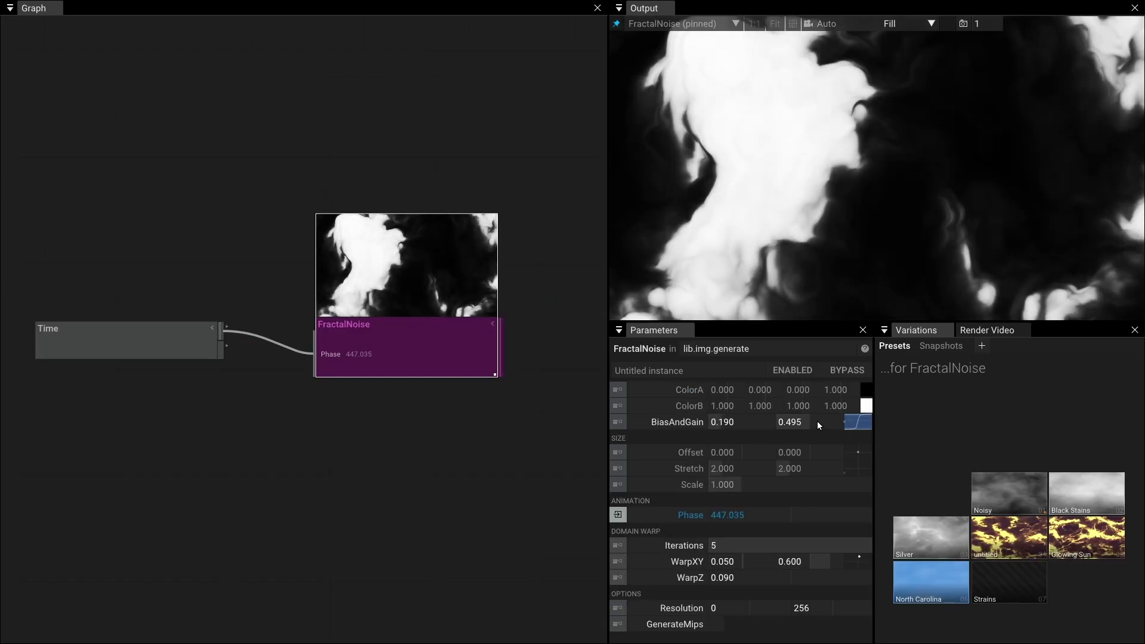
pyautogui.moveTo(817, 421); pyautogui.dragTo(801, 433)
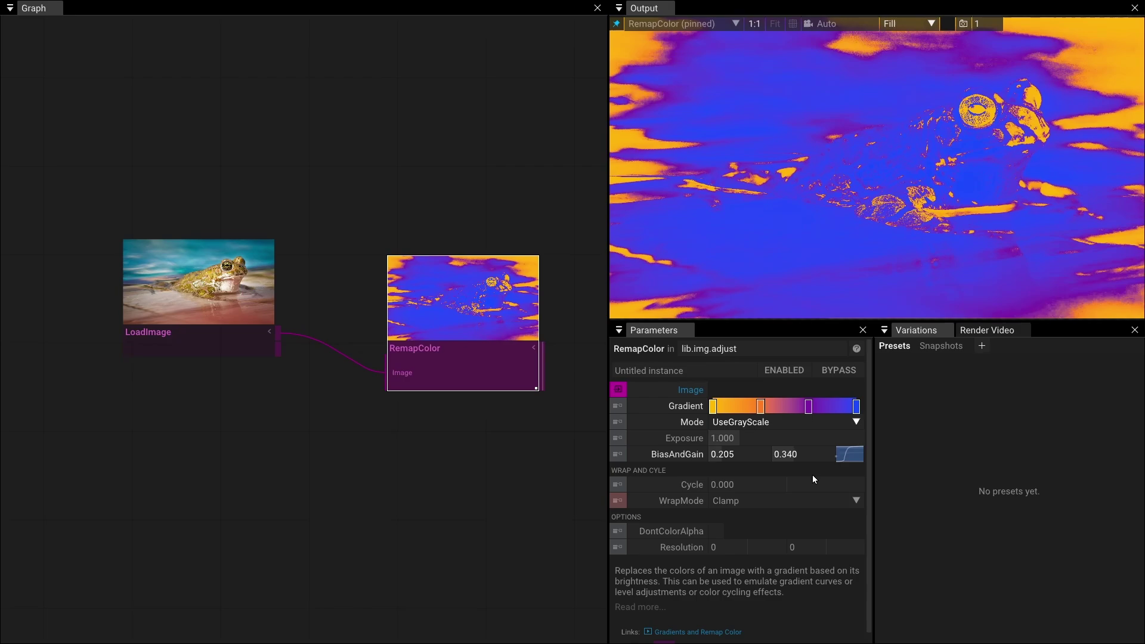
pyautogui.moveTo(812, 479); pyautogui.dragTo(807, 474)
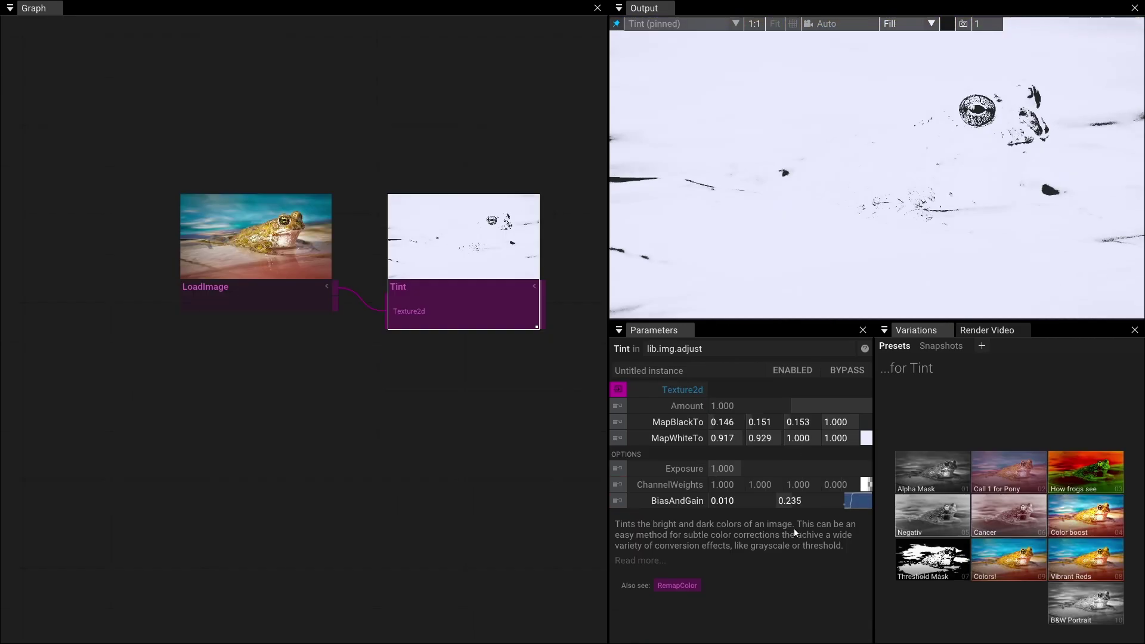
pyautogui.moveTo(793, 527); pyautogui.dragTo(815, 506)
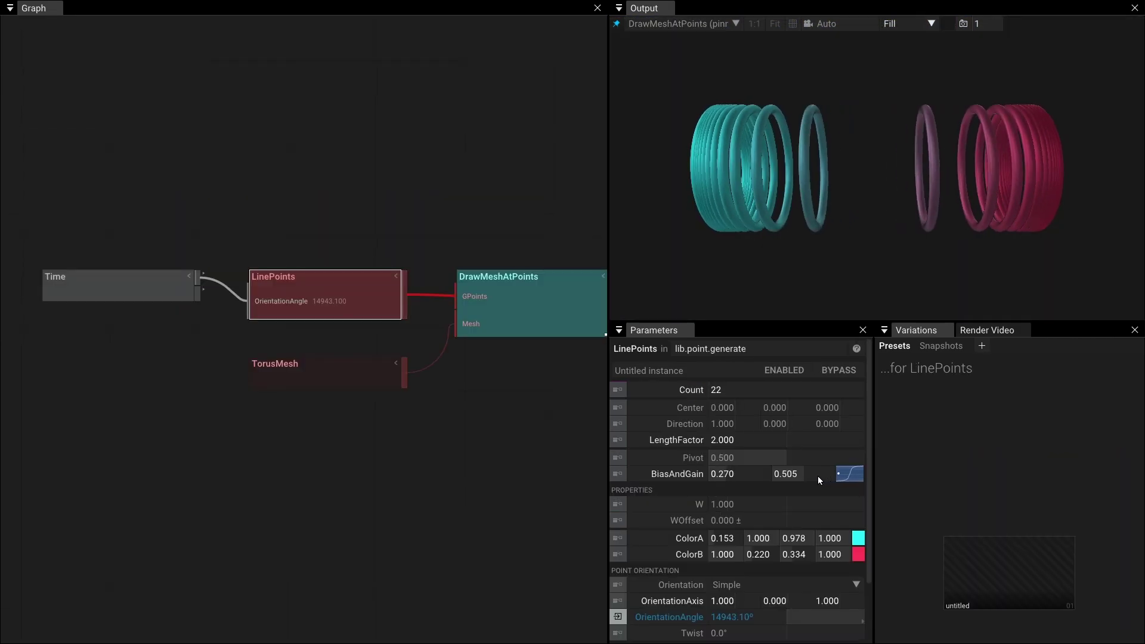
pyautogui.moveTo(818, 476)
pyautogui.mouseDown()
pyautogui.moveTo(807, 476)
pyautogui.moveTo(821, 479)
pyautogui.moveTo(813, 495)
pyautogui.mouseUp()
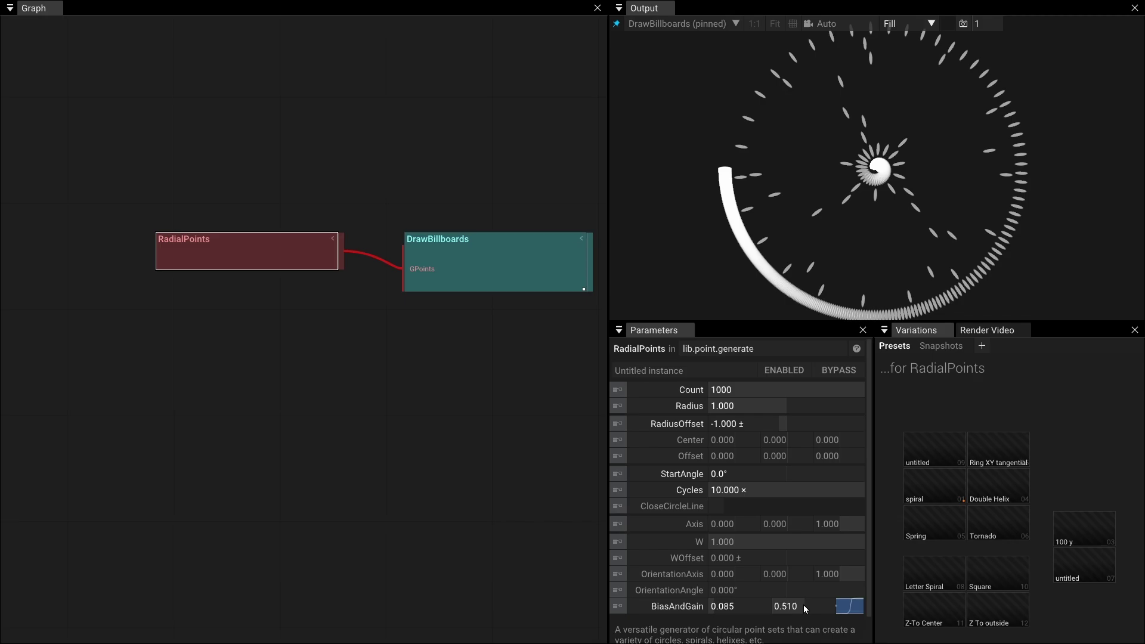
pyautogui.moveTo(804, 605); pyautogui.dragTo(838, 521)
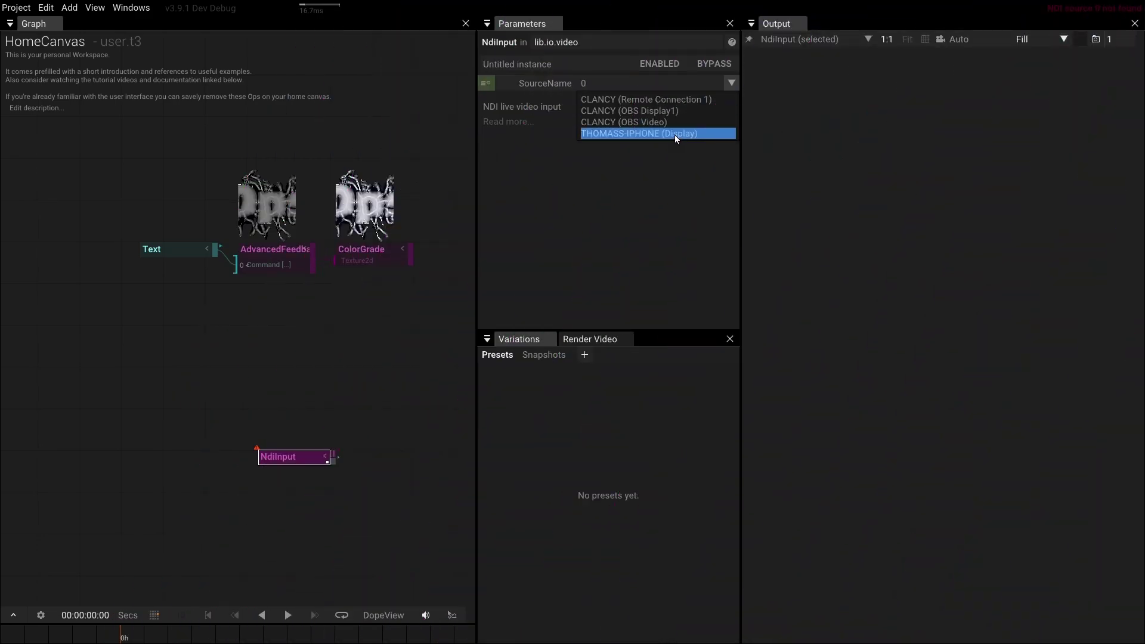
# Choose the iPhone display stream as the NdiInput SourceName.
pyautogui.click(676, 135)
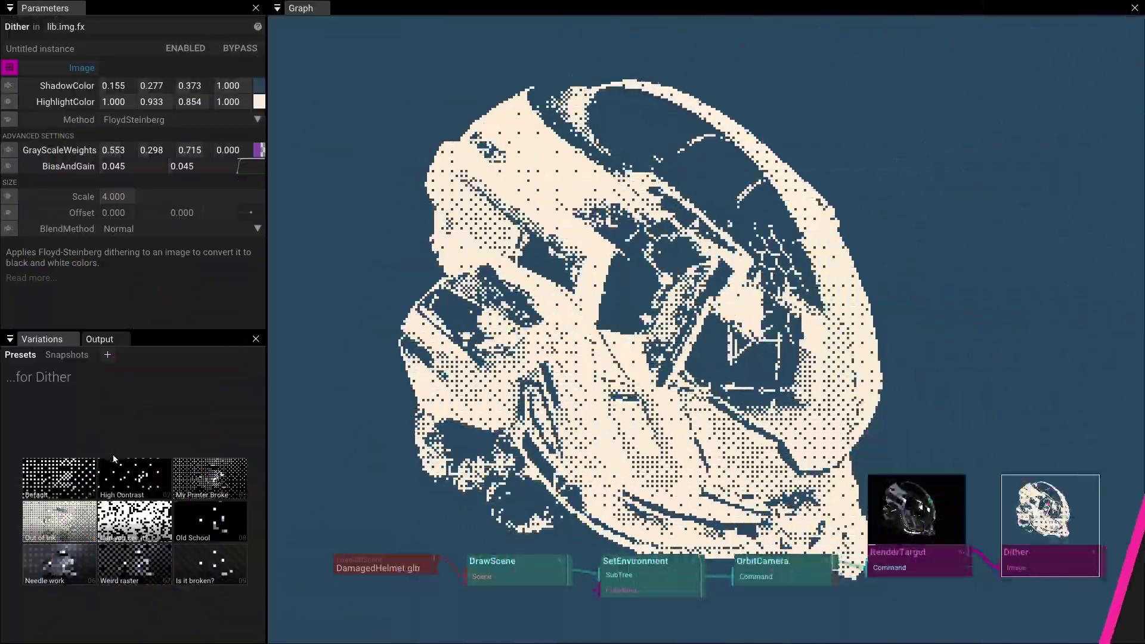
# Blend AdvancedFeedback2 Variations presets into a dark cellular look behind the pink text.
pyautogui.moveTo(115, 459); pyautogui.dragTo(169, 451)
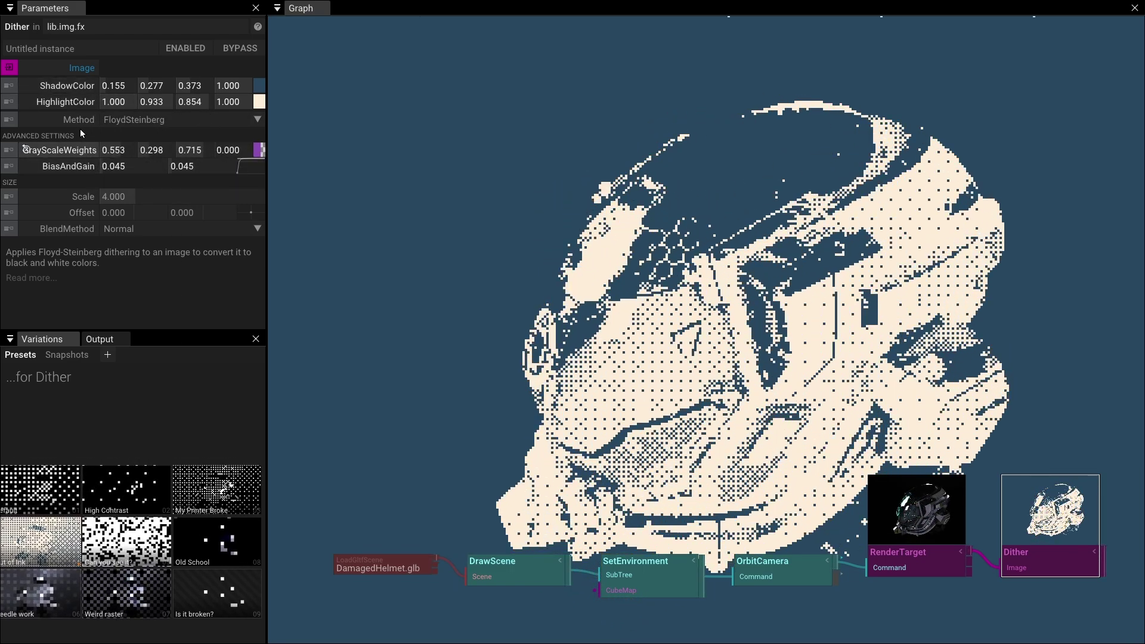
# Lower the Dither's bias from 0.045 to 0.000 so the helmet turns mostly cream.
pyautogui.moveTo(260, 29)
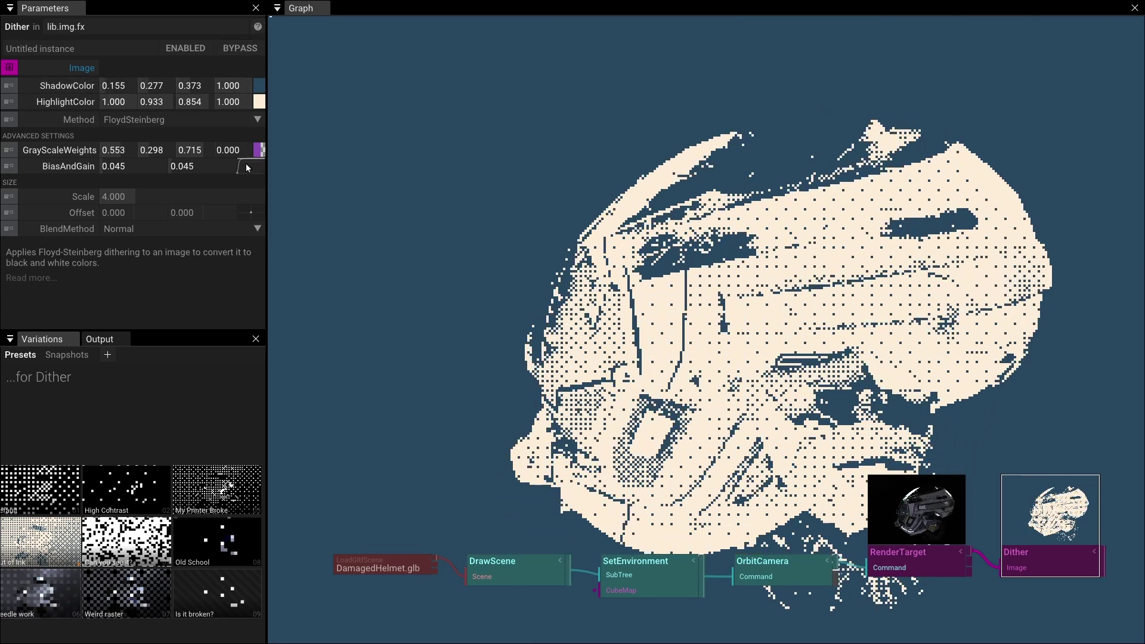
pyautogui.moveTo(248, 168); pyautogui.dragTo(276, 173)
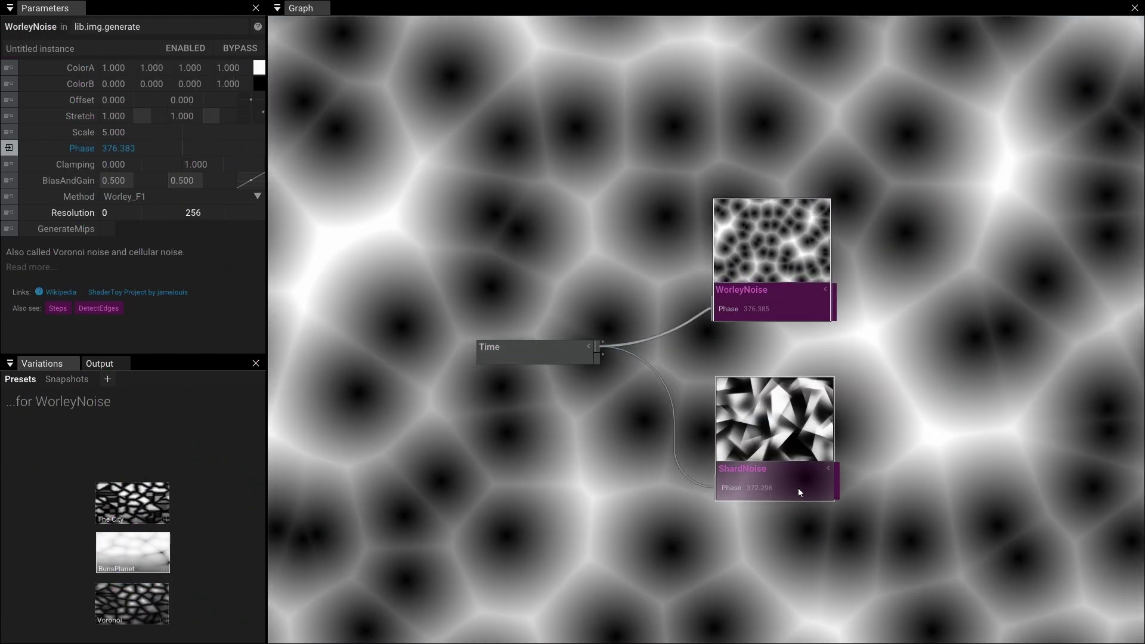
# Set FractalNoise's BiasAndGain to 0.280 and 0.510 for stronger contrast.
pyautogui.click(798, 488)
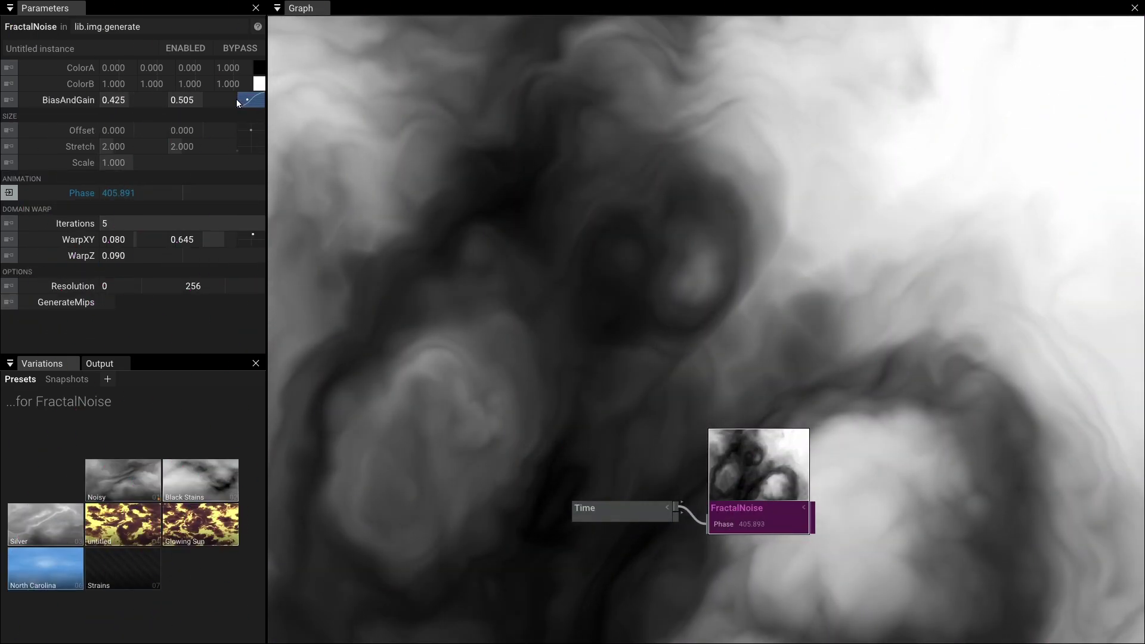
pyautogui.moveTo(237, 102); pyautogui.dragTo(217, 105)
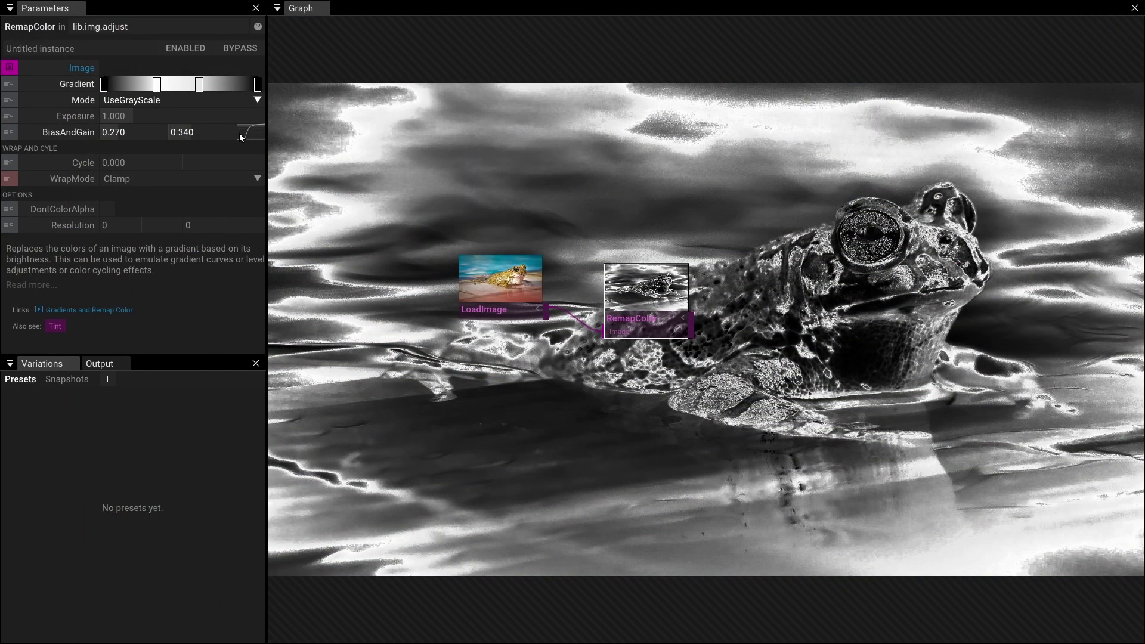
# Reshape RemapColor's BiasAndGain curve to shift the grayscale frog's brightness mapping.
pyautogui.moveTo(240, 137)
pyautogui.mouseDown()
pyautogui.moveTo(259, 135)
pyautogui.moveTo(244, 120)
pyautogui.moveTo(241, 53)
pyautogui.moveTo(241, 159)
pyautogui.mouseUp()
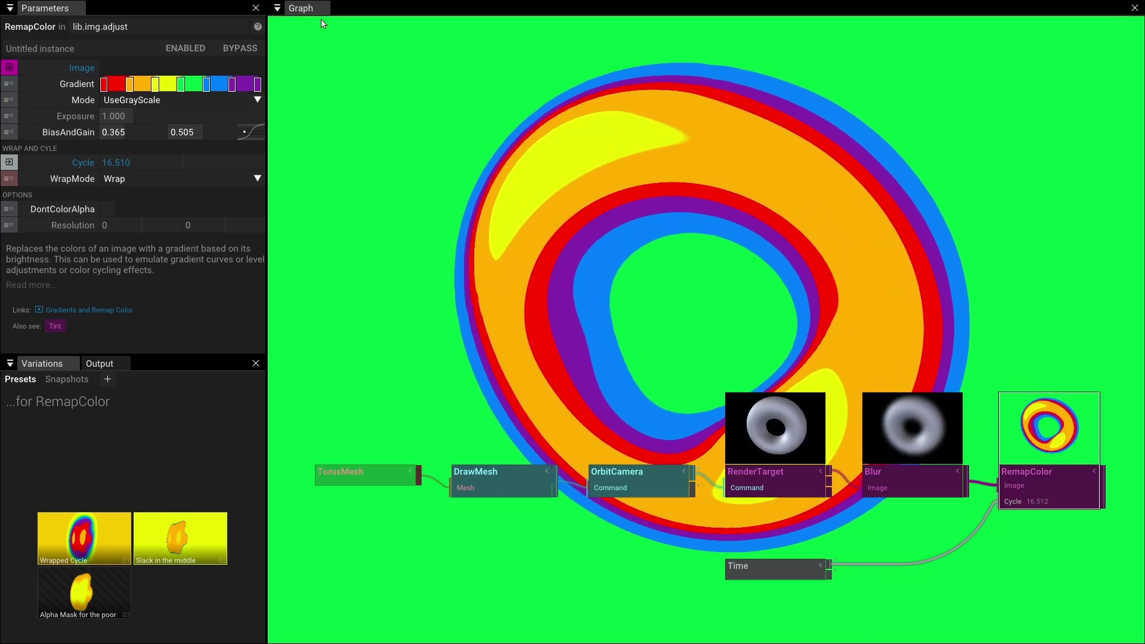
pyautogui.moveTo(260, 27)
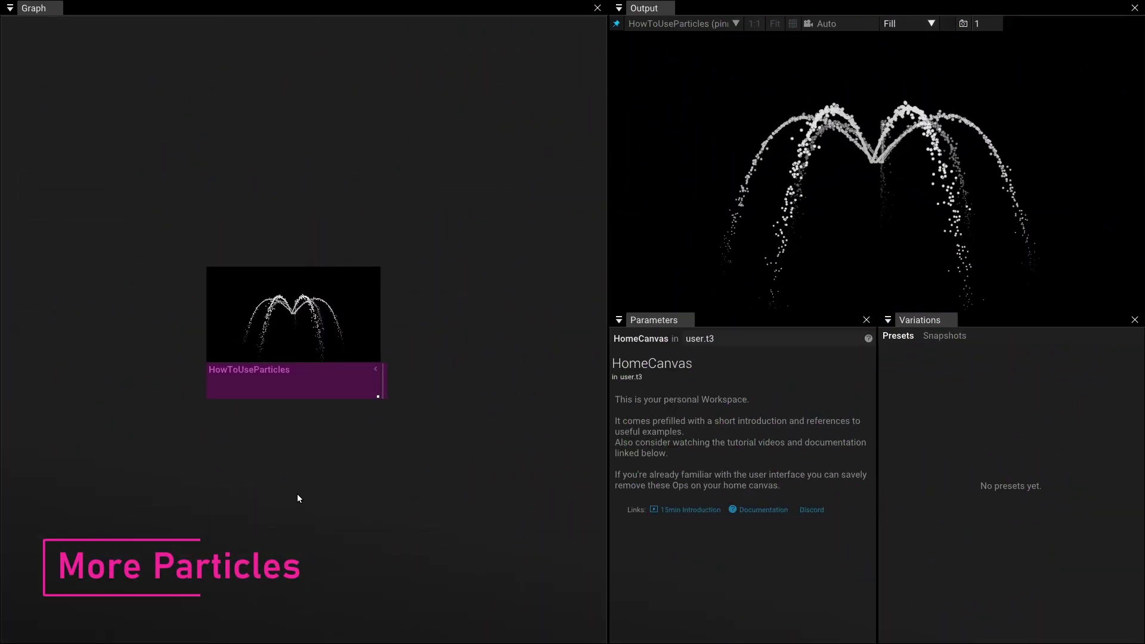
# Select the HowToUseParticles example node and zoom in on it.
pyautogui.click(297, 378)
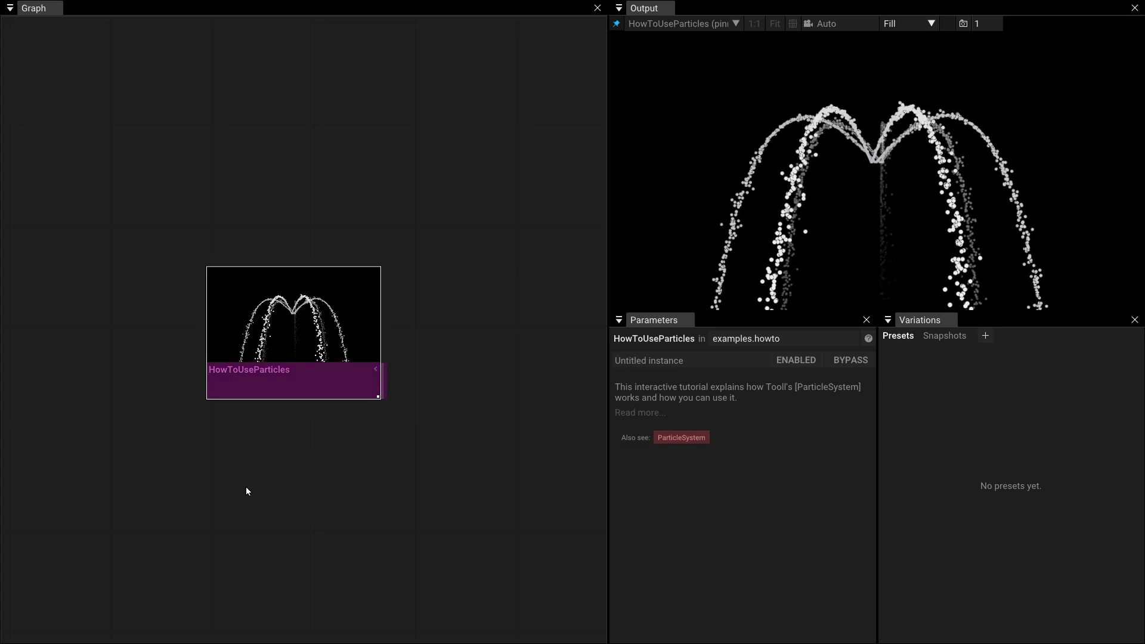
pyautogui.scroll(4, 225, 374)
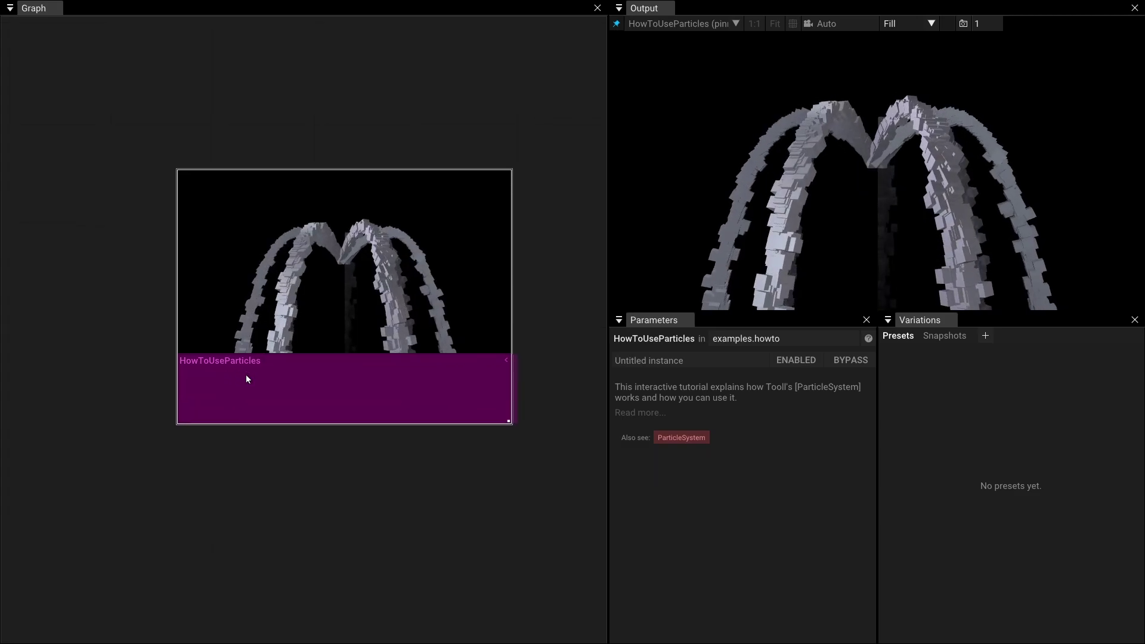
# Inside HowToUseParticles, pin DrawPoints to the output and view it orbiting over a ground grid.
pyautogui.doubleClick(246, 377)
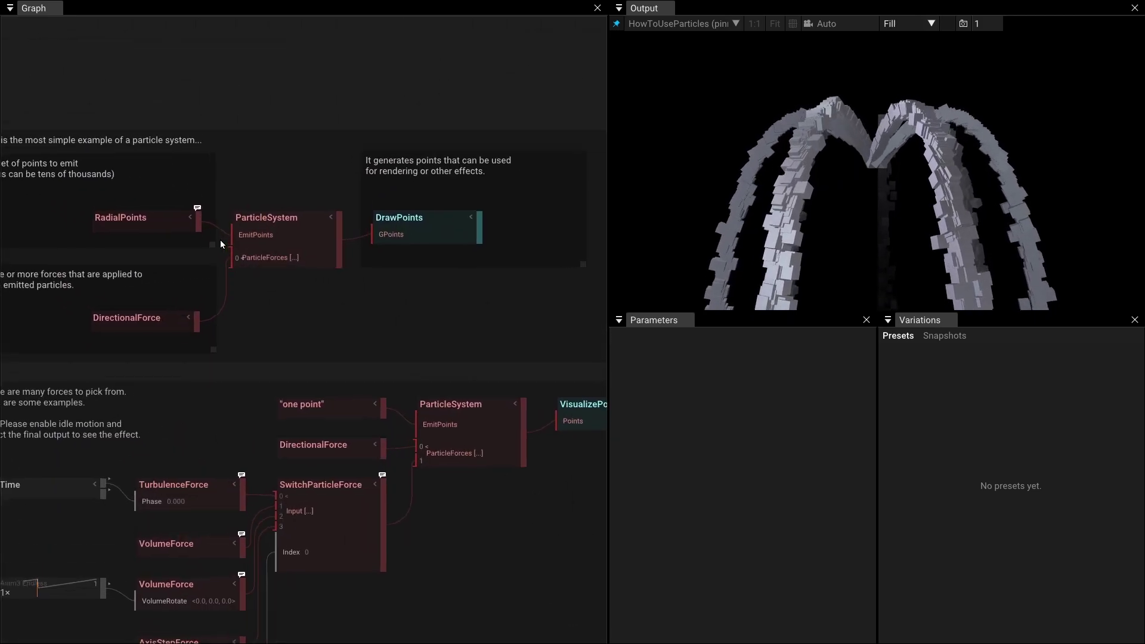
pyautogui.scroll(1, 220, 240)
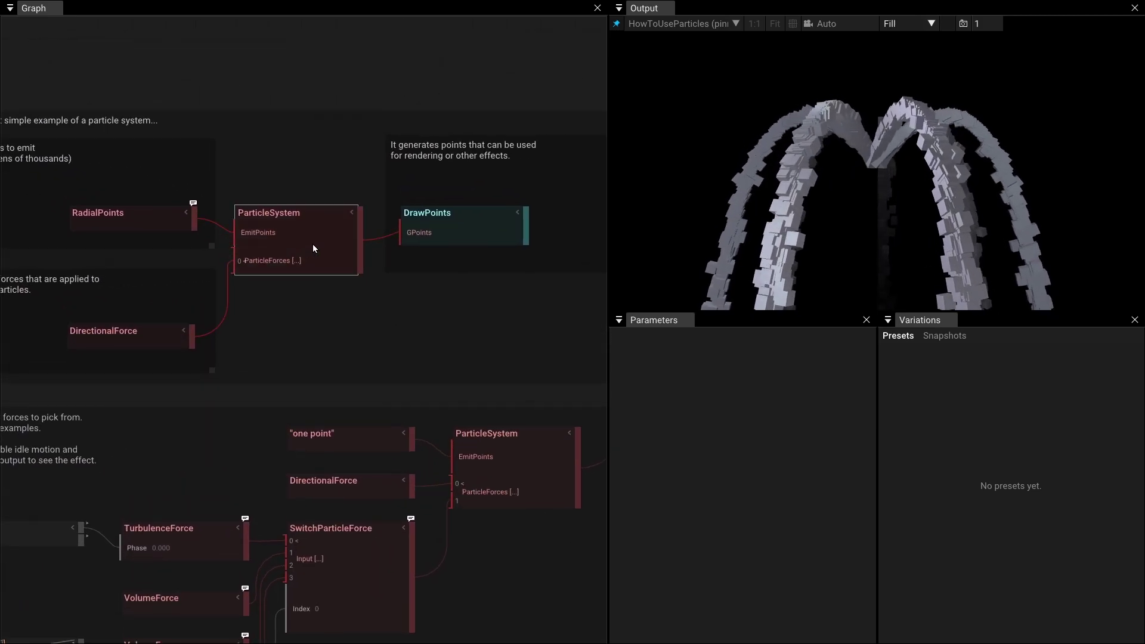
pyautogui.click(451, 231)
pyautogui.click(617, 24)
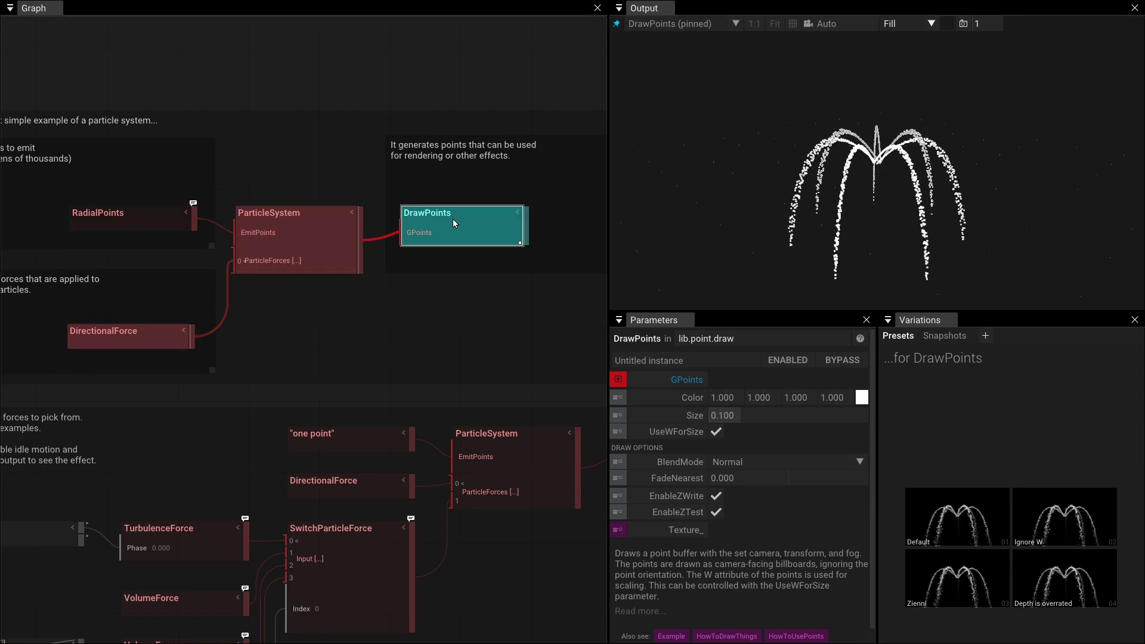
pyautogui.click(792, 24)
pyautogui.moveTo(802, 72); pyautogui.dragTo(928, 116)
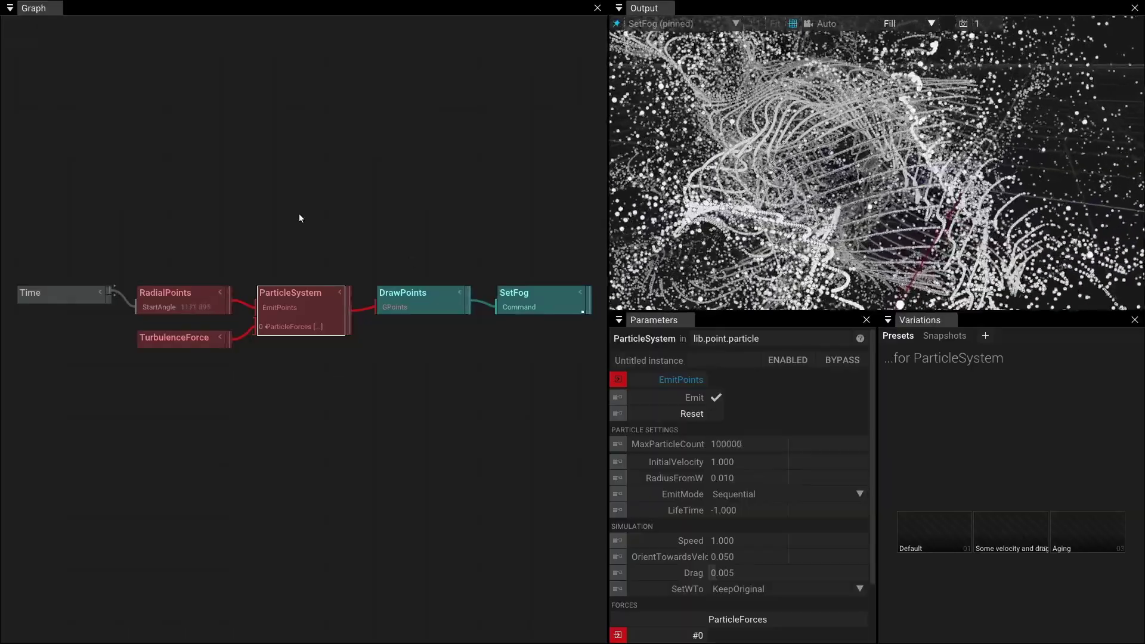
# Raise the particle LifeTime from -1 to 12.8.
pyautogui.moveTo(241, 307)
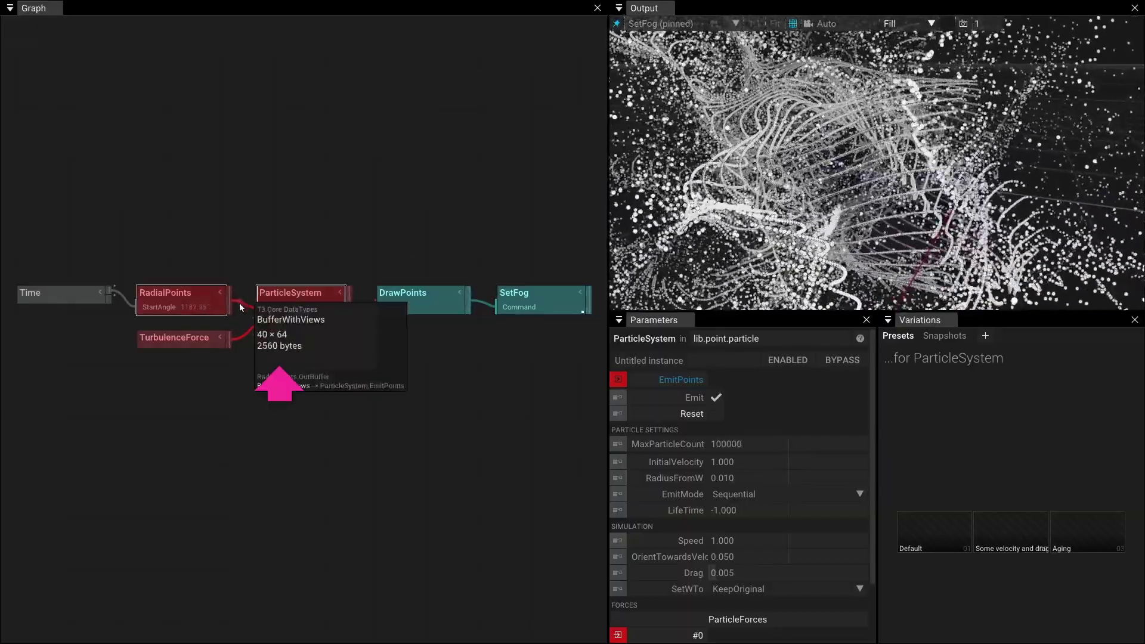
pyautogui.moveTo(738, 511); pyautogui.dragTo(833, 467)
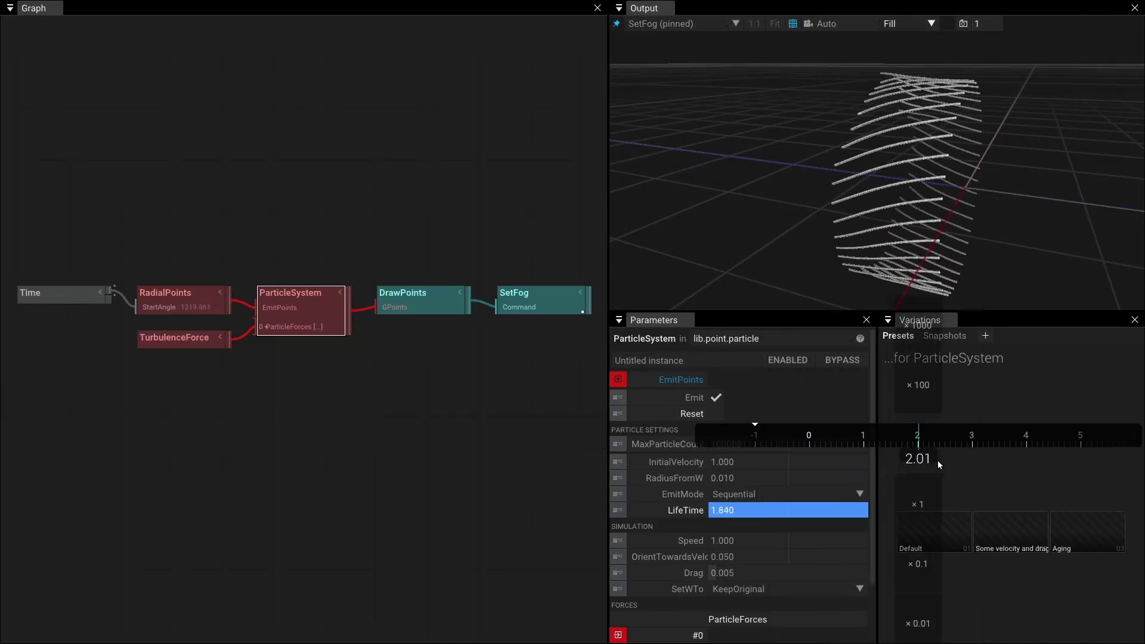
pyautogui.moveTo(1058, 465); pyautogui.dragTo(1109, 409)
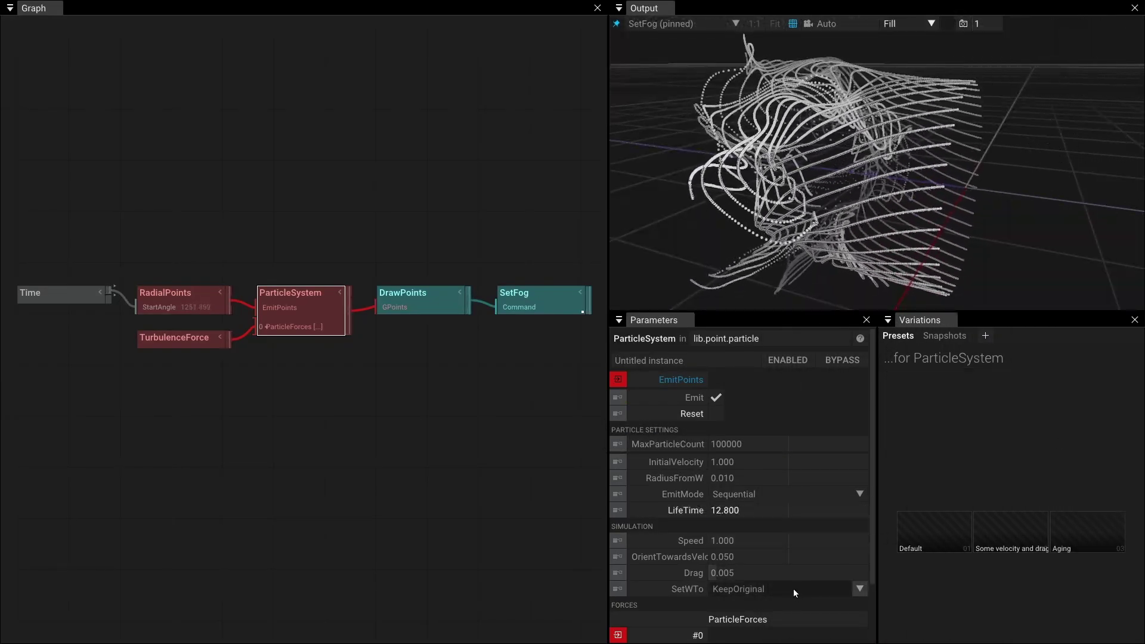
# Set SetWTo to ParticleAge and select the DrawBillboards node.
pyautogui.click(793, 588)
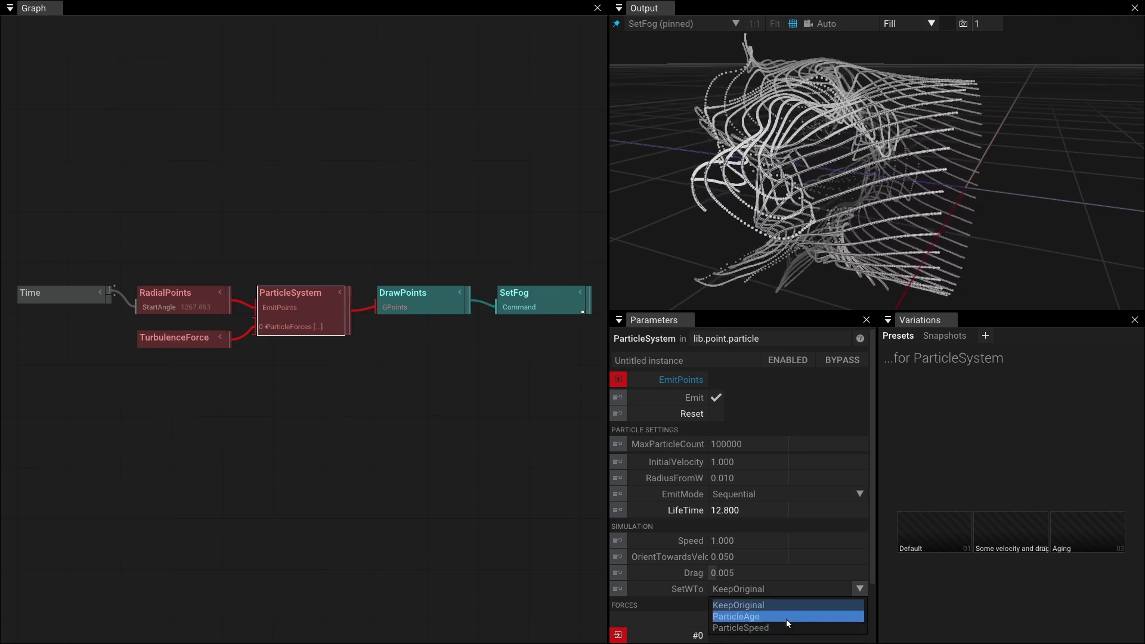
pyautogui.click(786, 620)
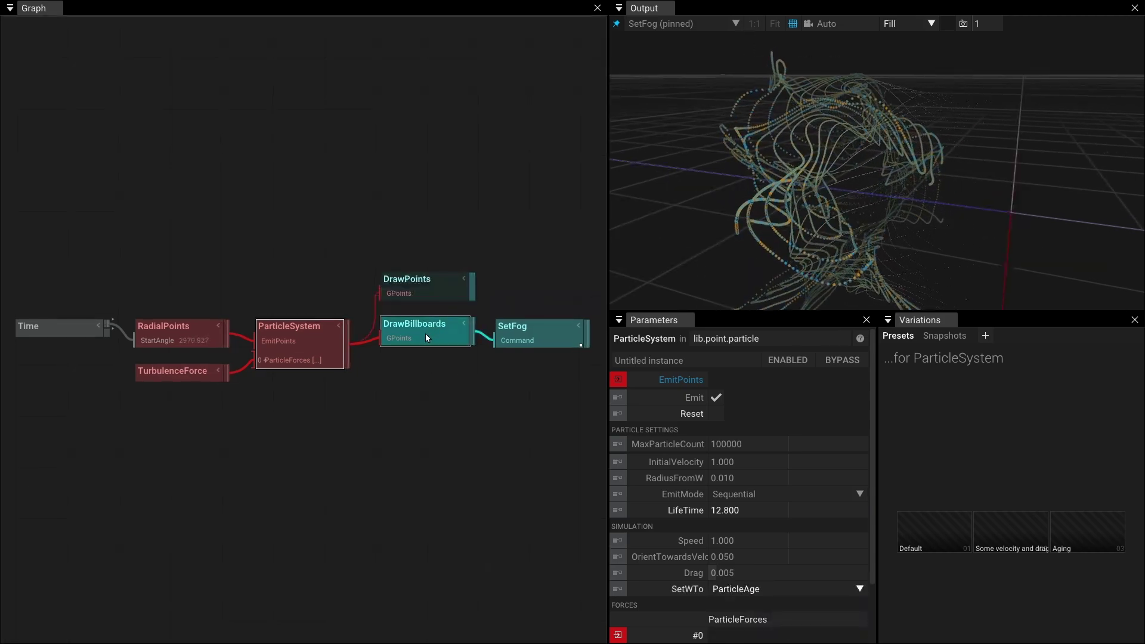
pyautogui.click(425, 338)
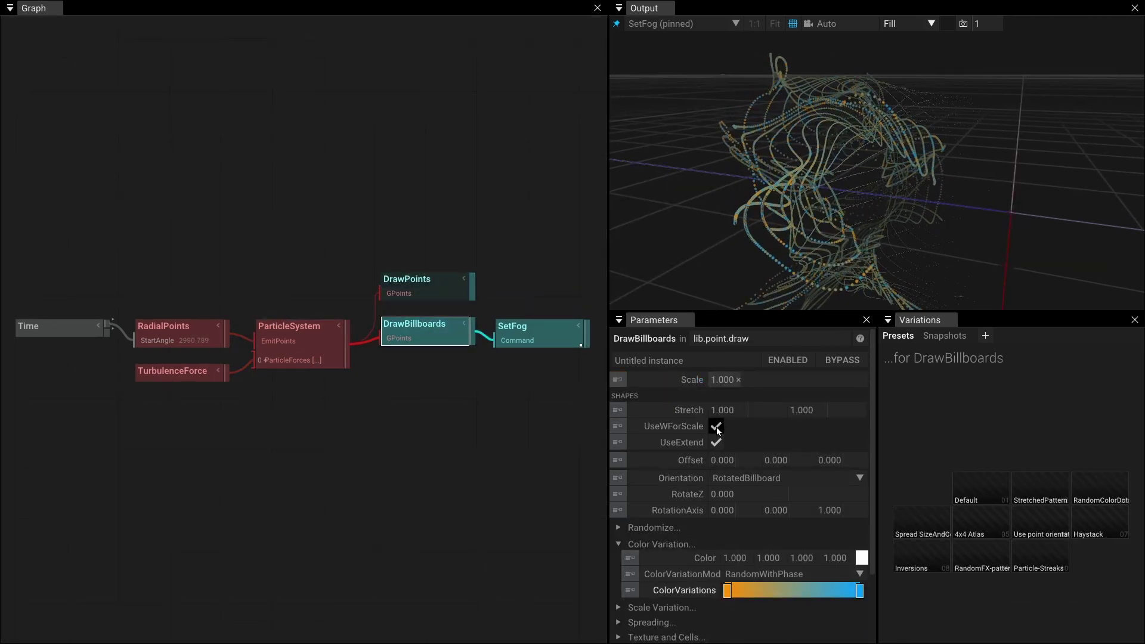
# Set ColorVariationMode to UseW, stretch the cubes along Z, and make the gradient end orange.
pyautogui.click(762, 575)
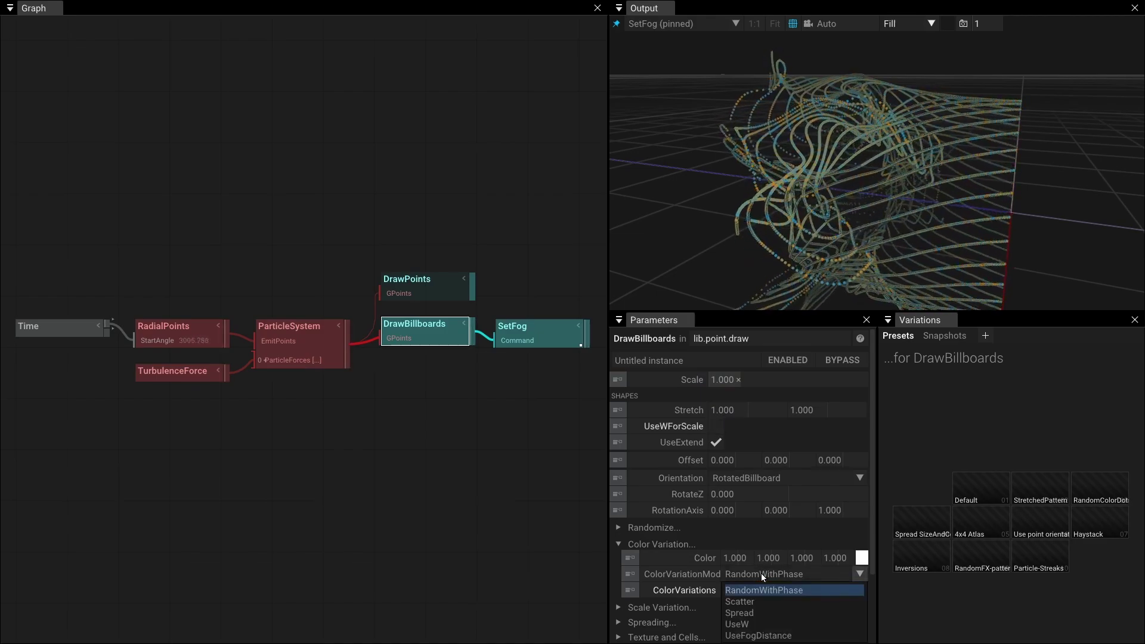
pyautogui.click(746, 627)
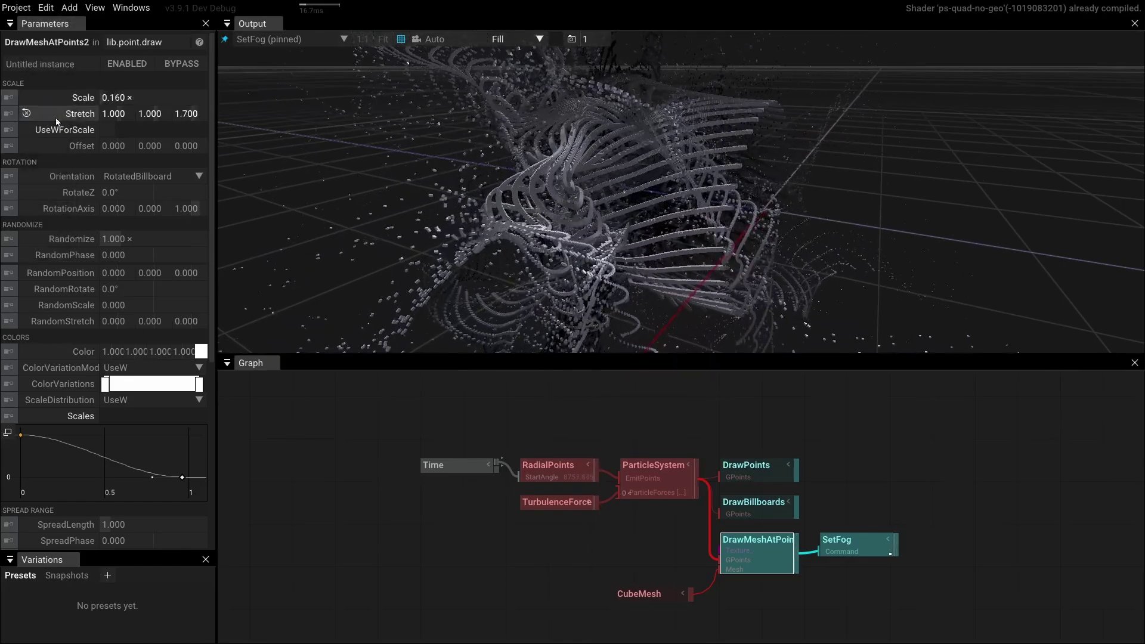
pyautogui.moveTo(186, 119); pyautogui.dragTo(346, 122)
pyautogui.click(198, 384)
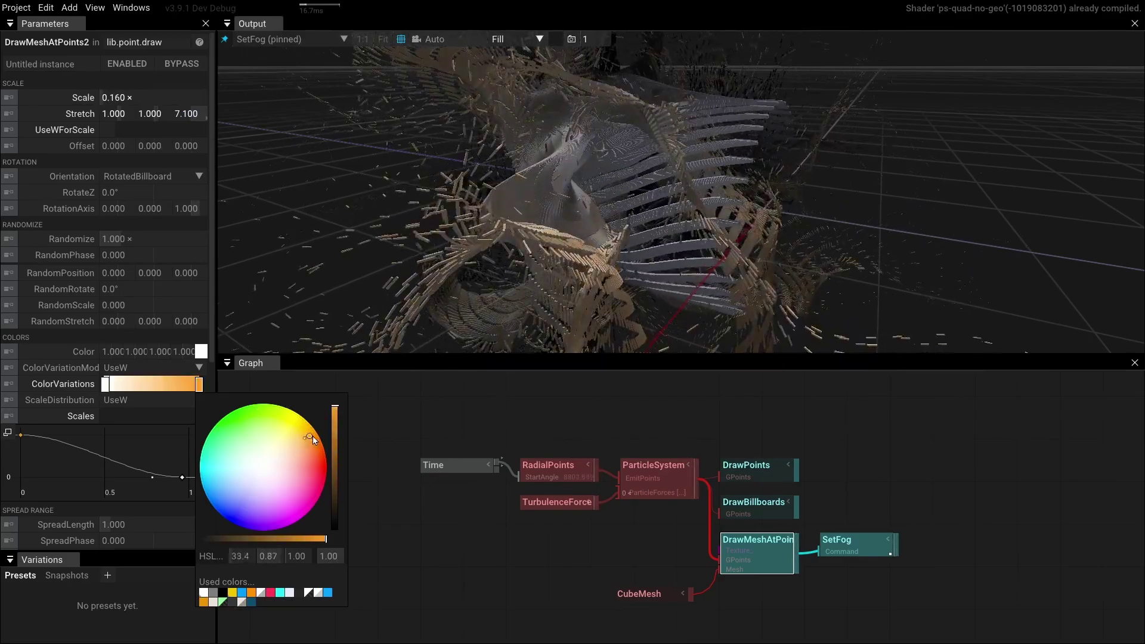
pyautogui.moveTo(327, 431); pyautogui.dragTo(326, 434)
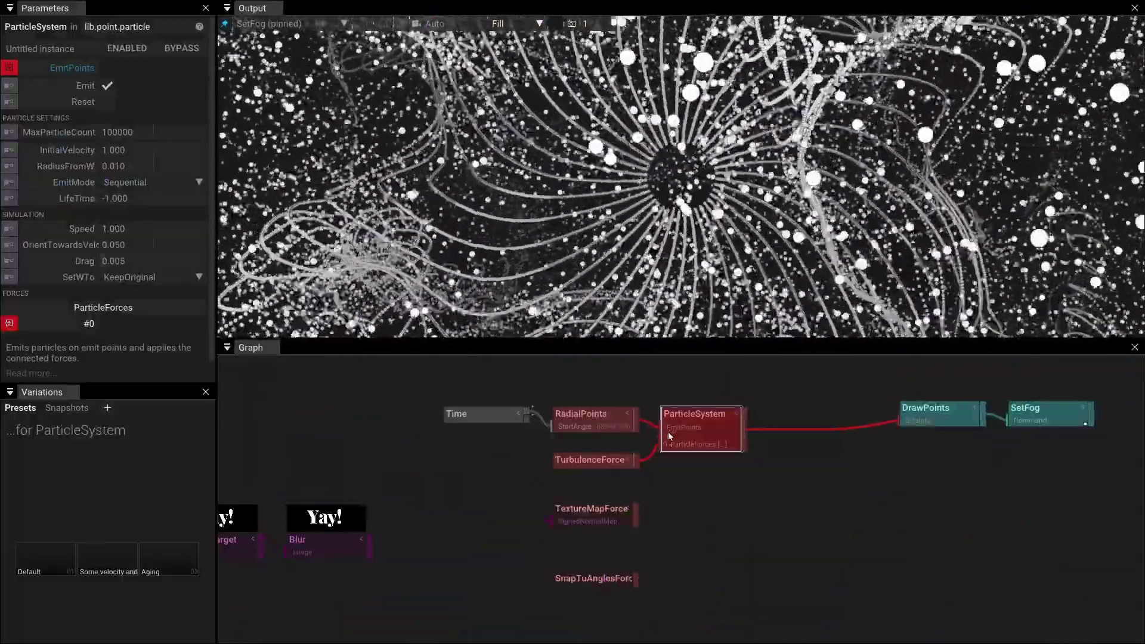
# Shift DrawPoints and SetFog left, then add a NormalMap operator beside TextureMapForce.
pyautogui.moveTo(808, 471); pyautogui.dragTo(1013, 411)
pyautogui.moveTo(941, 417); pyautogui.dragTo(811, 420)
pyautogui.click(584, 520)
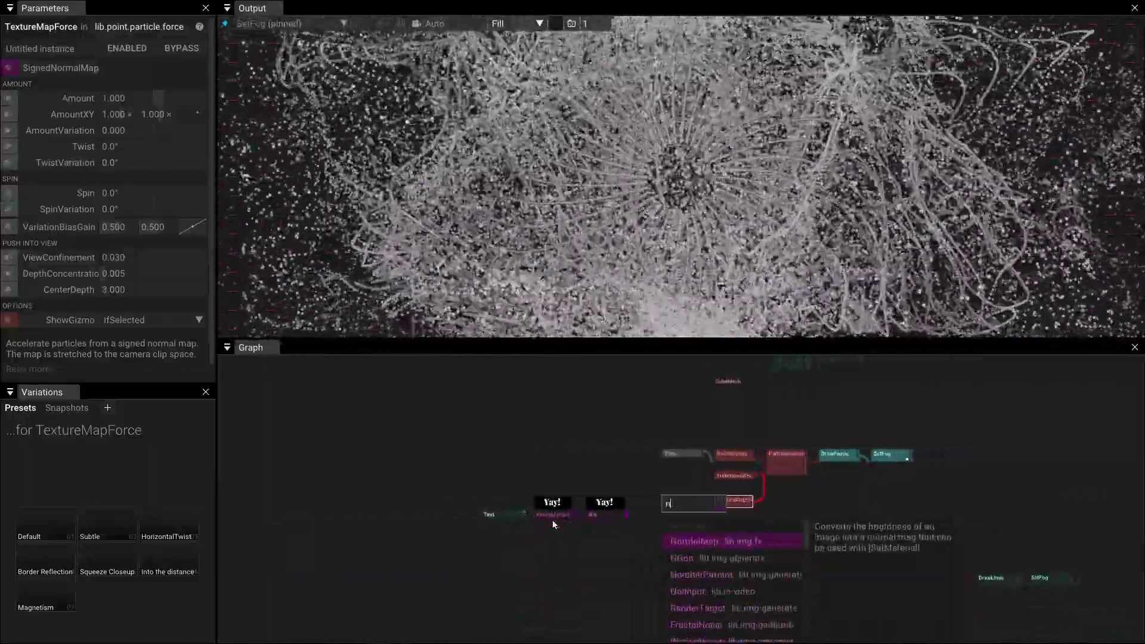
pyautogui.press('Return')
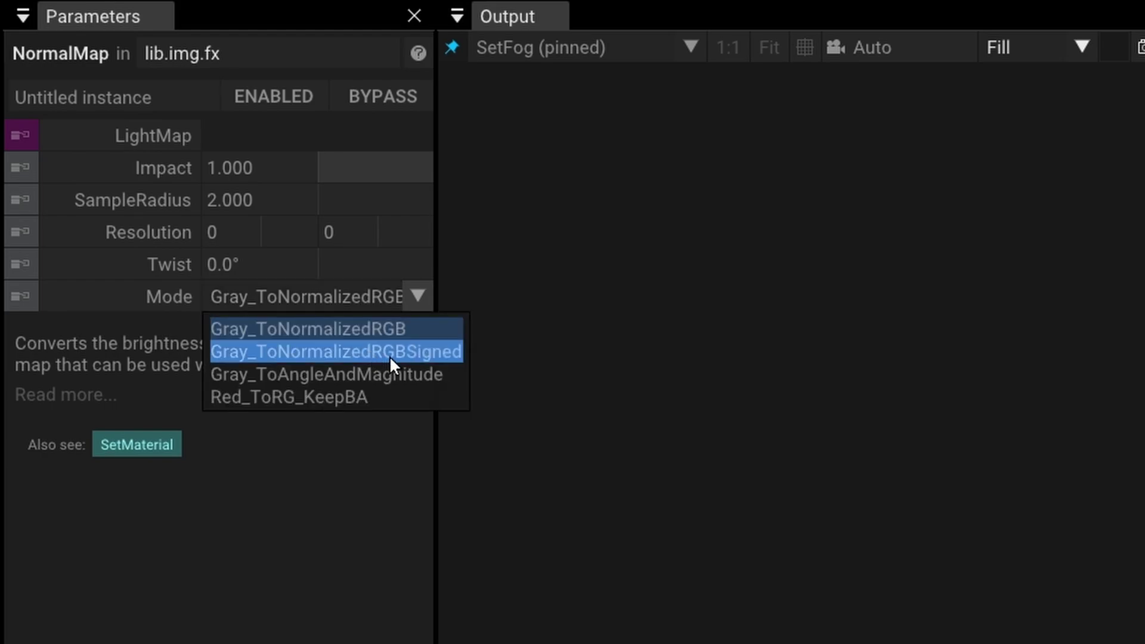
# Set NormalMap Mode to Gray_ToNormalizedRGBSigned and connect the blurred Yay! text into it.
pyautogui.click(413, 356)
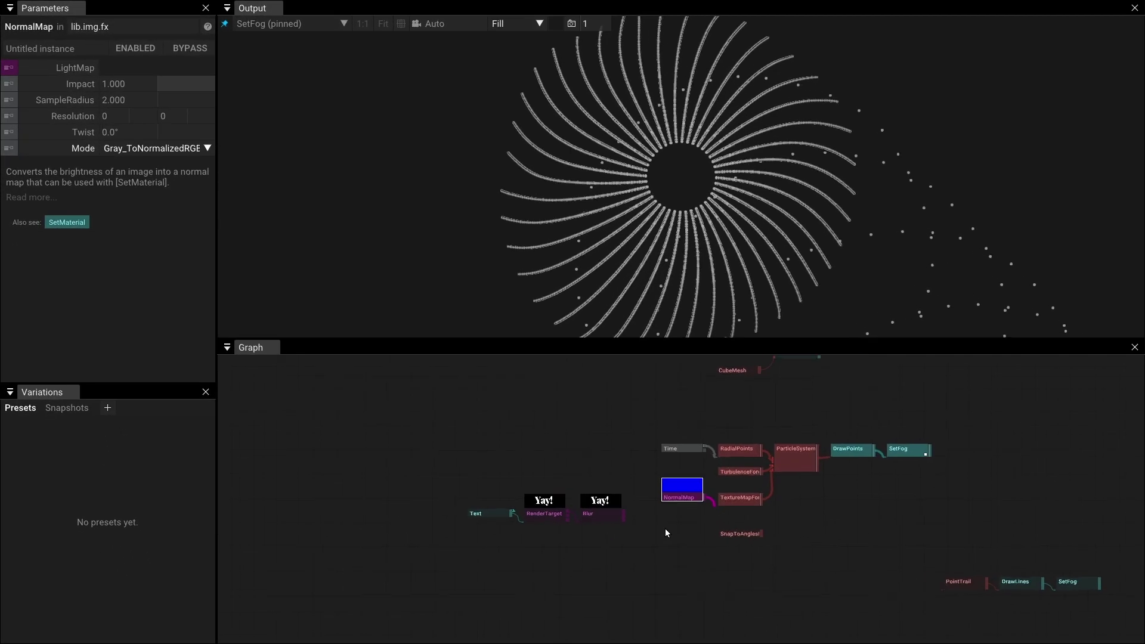
pyautogui.scroll(3, 665, 528)
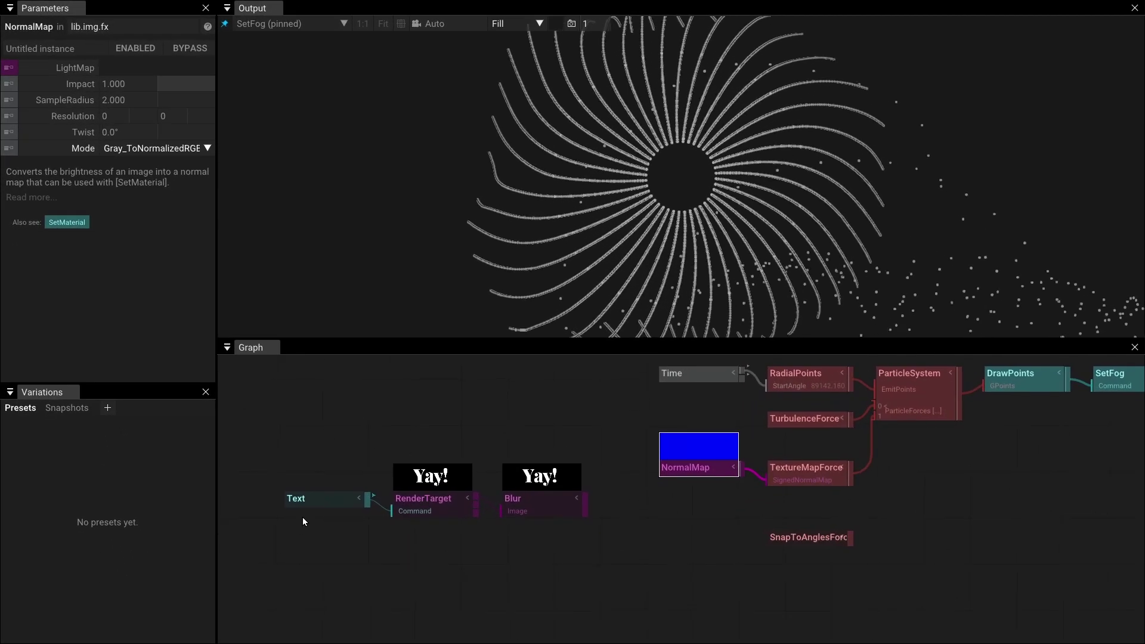
pyautogui.click(314, 502)
pyautogui.click(413, 504)
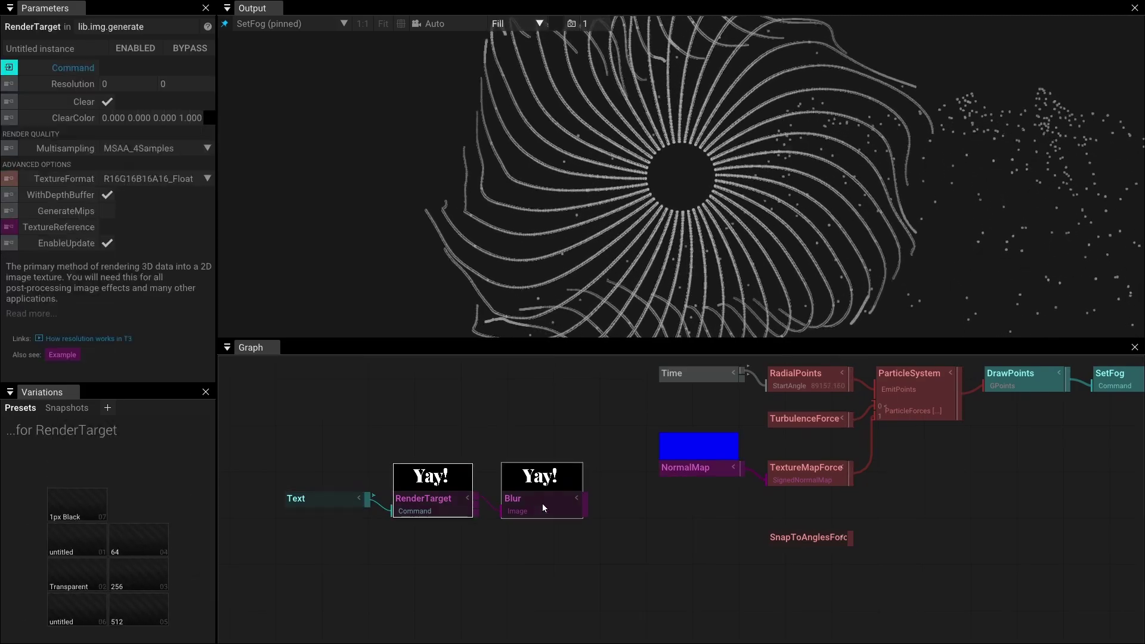
pyautogui.click(542, 502)
pyautogui.moveTo(582, 503); pyautogui.dragTo(662, 473)
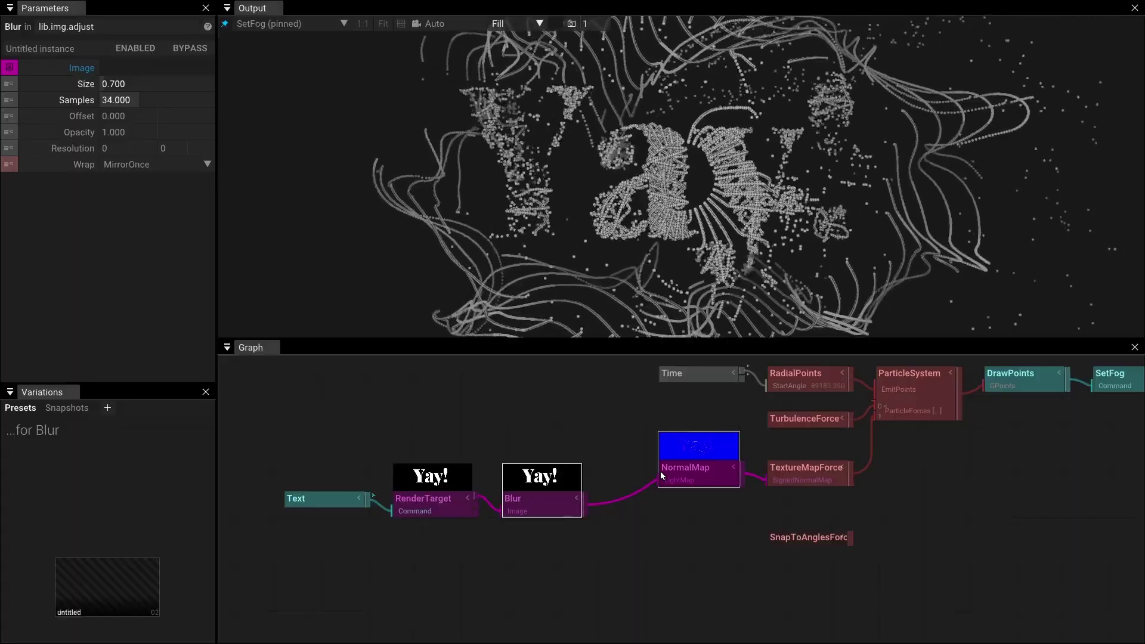
pyautogui.moveTo(907, 495); pyautogui.dragTo(895, 510)
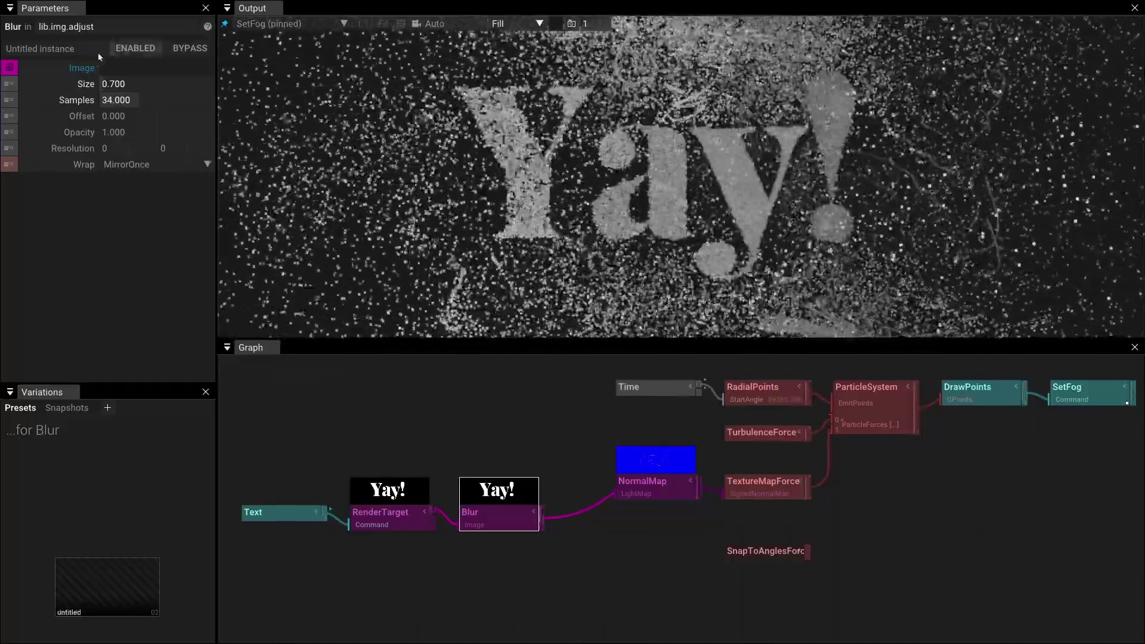
# Twist the TextureMapForce flow about 43° and tune its CenterDepth to about 2.73.
pyautogui.click(756, 484)
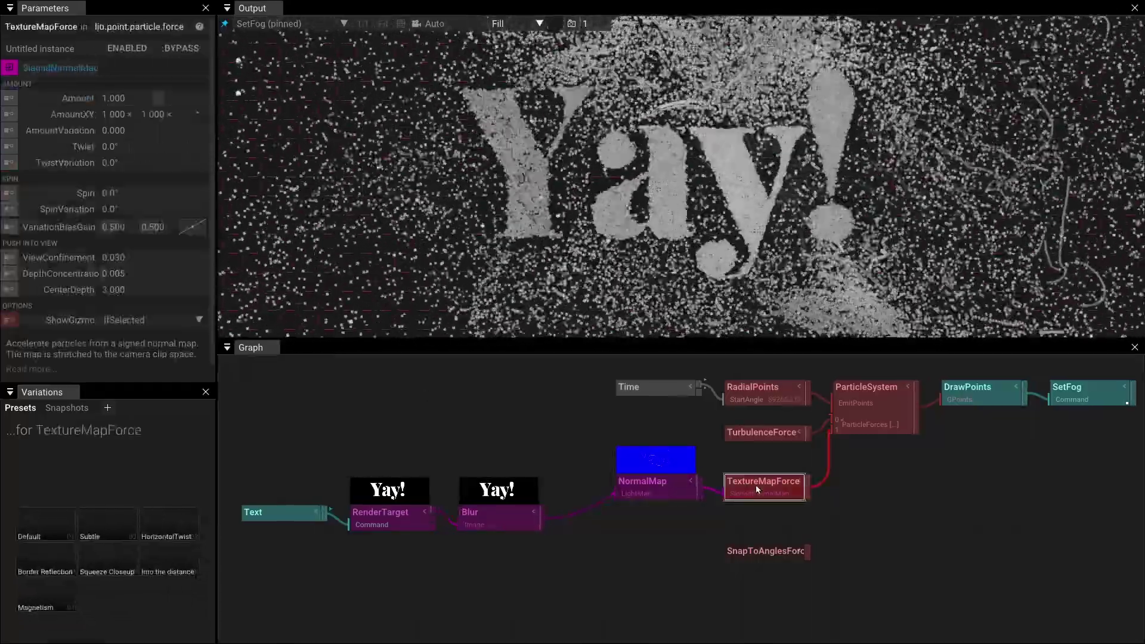
pyautogui.moveTo(126, 148); pyautogui.dragTo(170, 256)
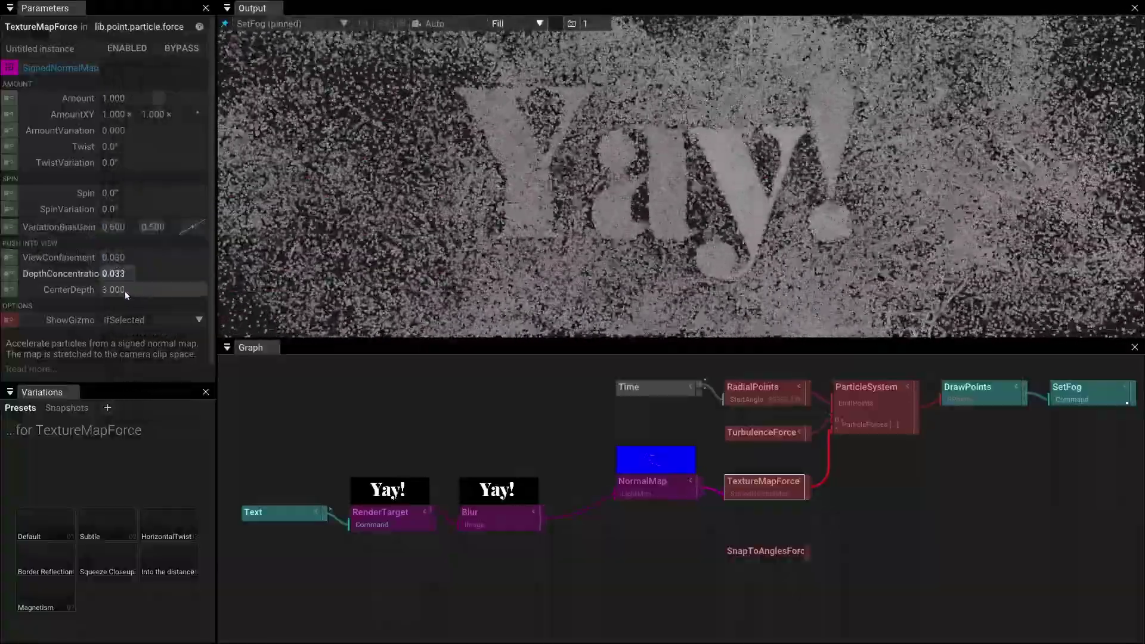
pyautogui.moveTo(124, 291); pyautogui.dragTo(267, 264)
pyautogui.moveTo(111, 266); pyautogui.dragTo(144, 263)
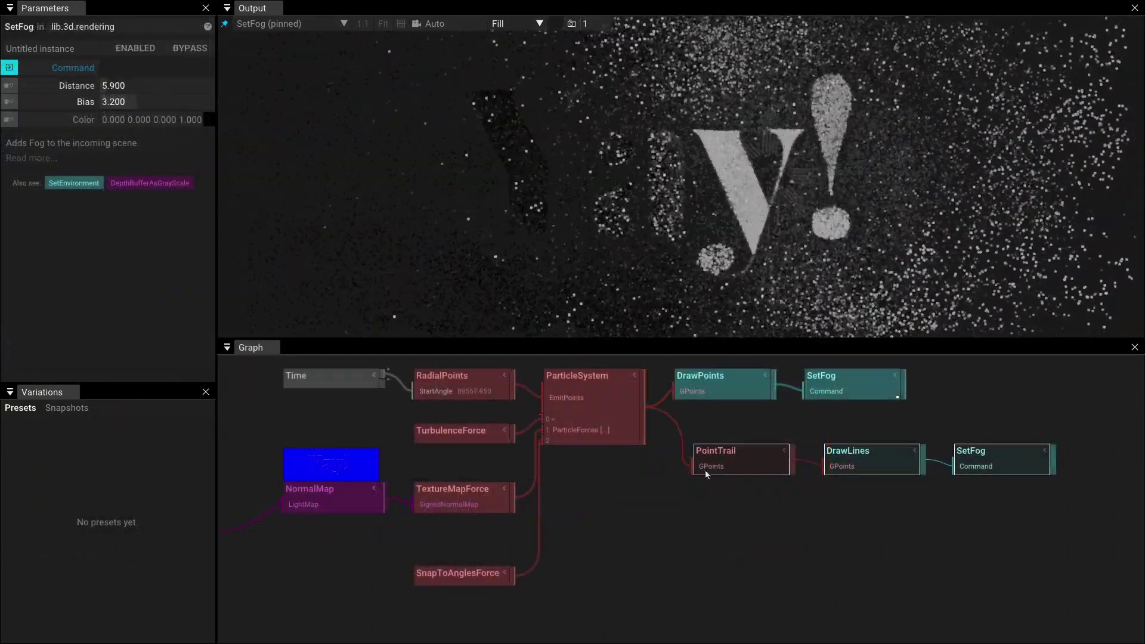
# View the PointTrail–DrawLines SetFog output, then inspect TurbulenceForce and ParticleSystem parameters.
pyautogui.click(1015, 453)
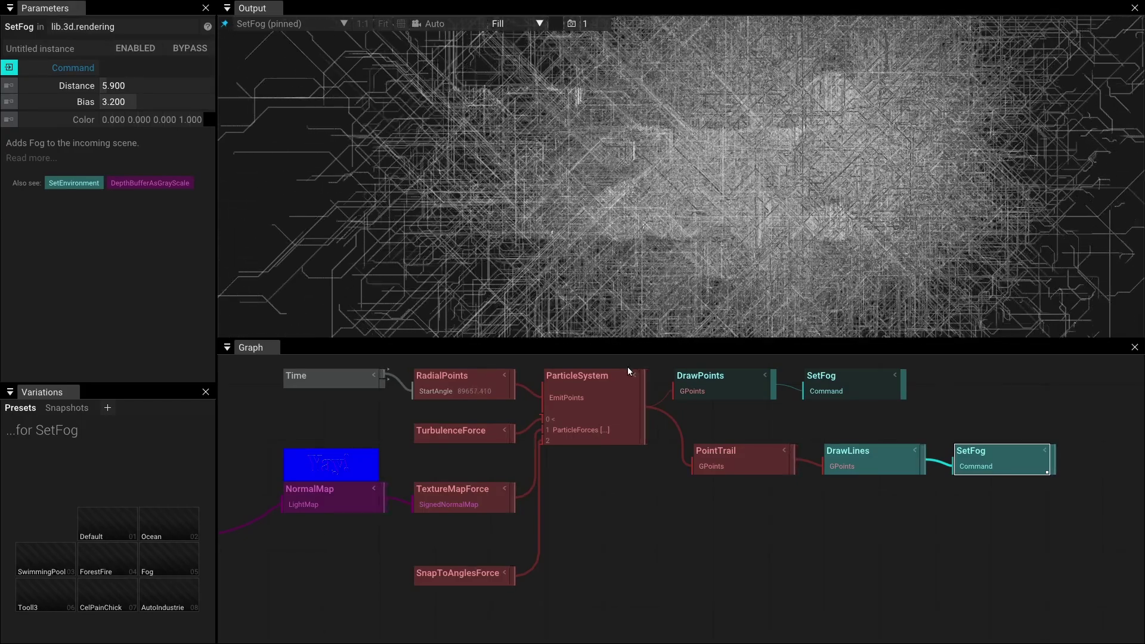
pyautogui.click(464, 435)
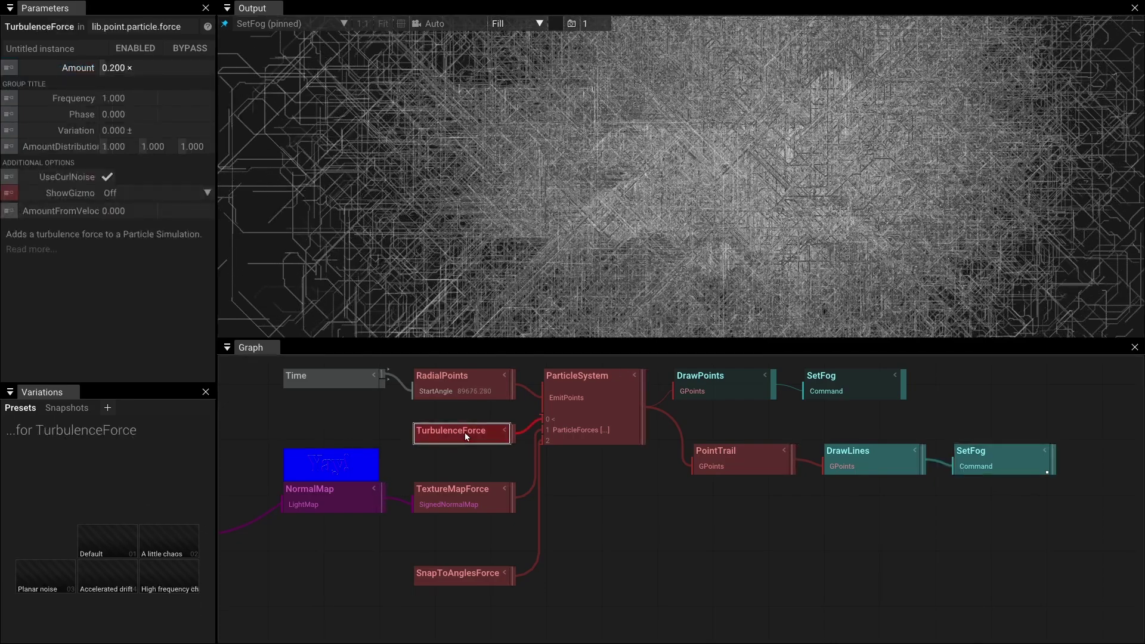
pyautogui.click(554, 382)
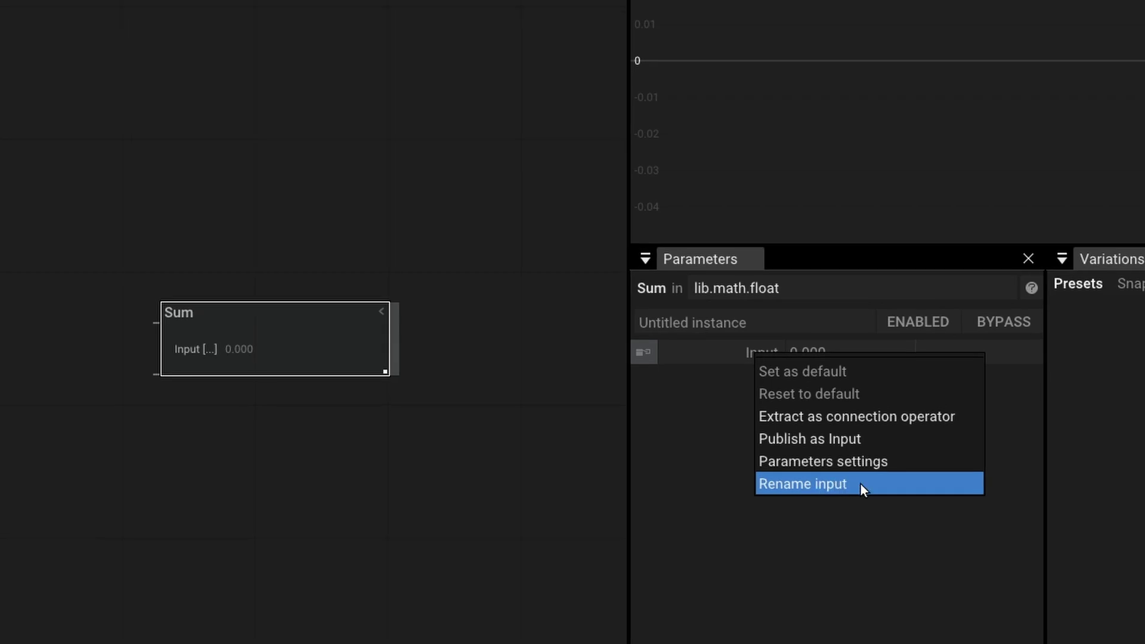
# Choose Rename input on the Sum input, then orbit and zoom out to face the DamagedHelmet front.
pyautogui.click(860, 484)
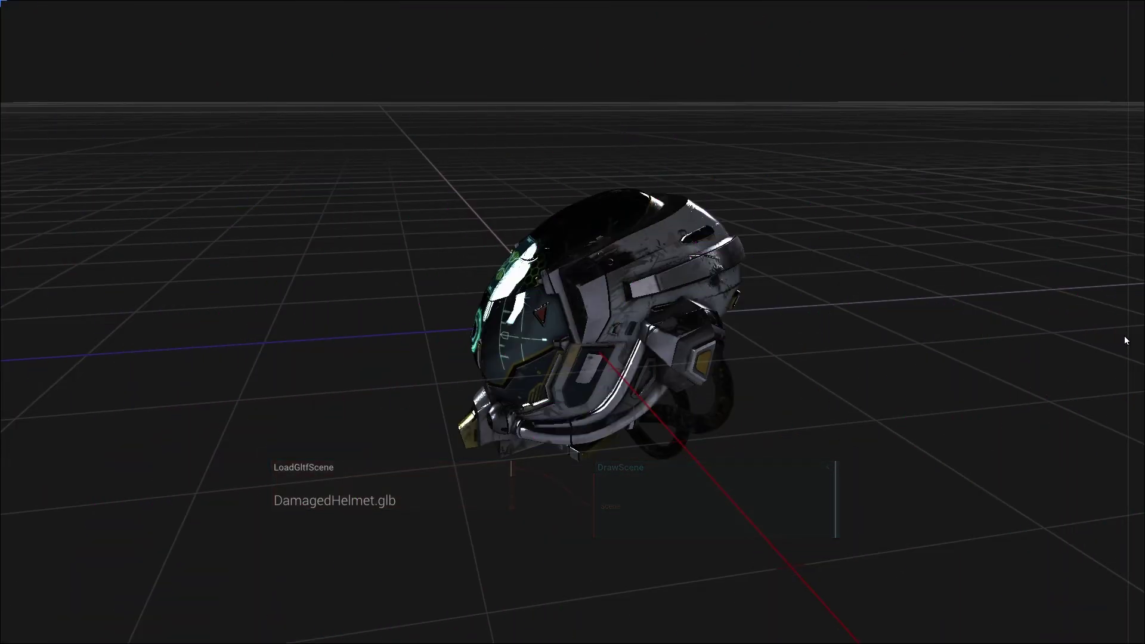
pyautogui.moveTo(856, 339); pyautogui.dragTo(940, 378)
pyautogui.scroll(-3, 659, 322)
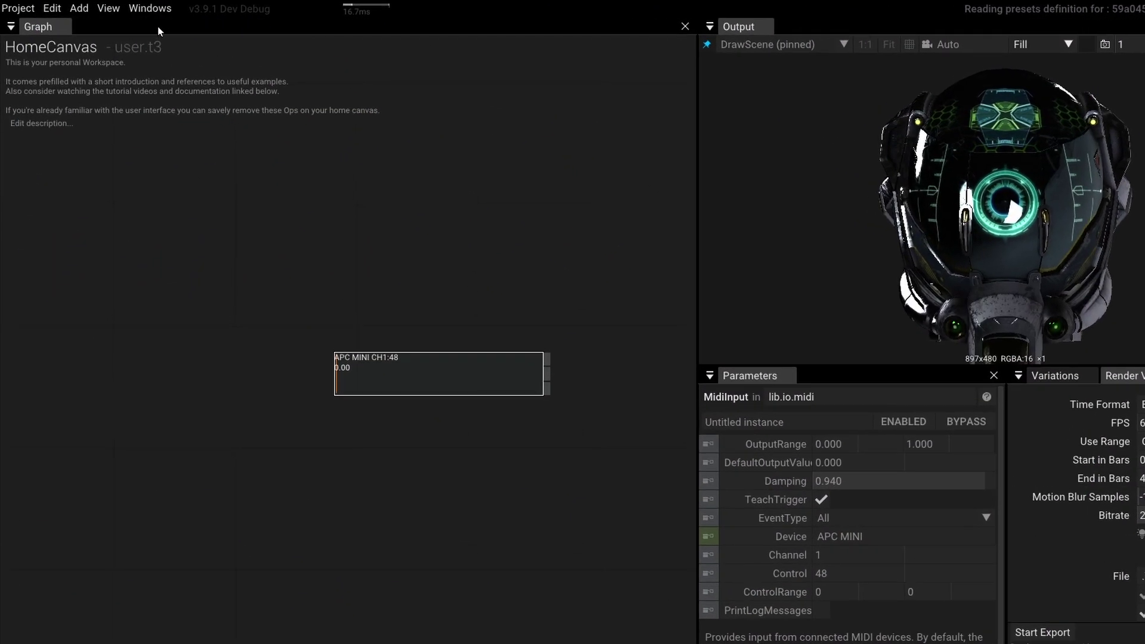
# Go to Windows > Settings, open the Midi page and run Rescan devices.
pyautogui.click(187, 10)
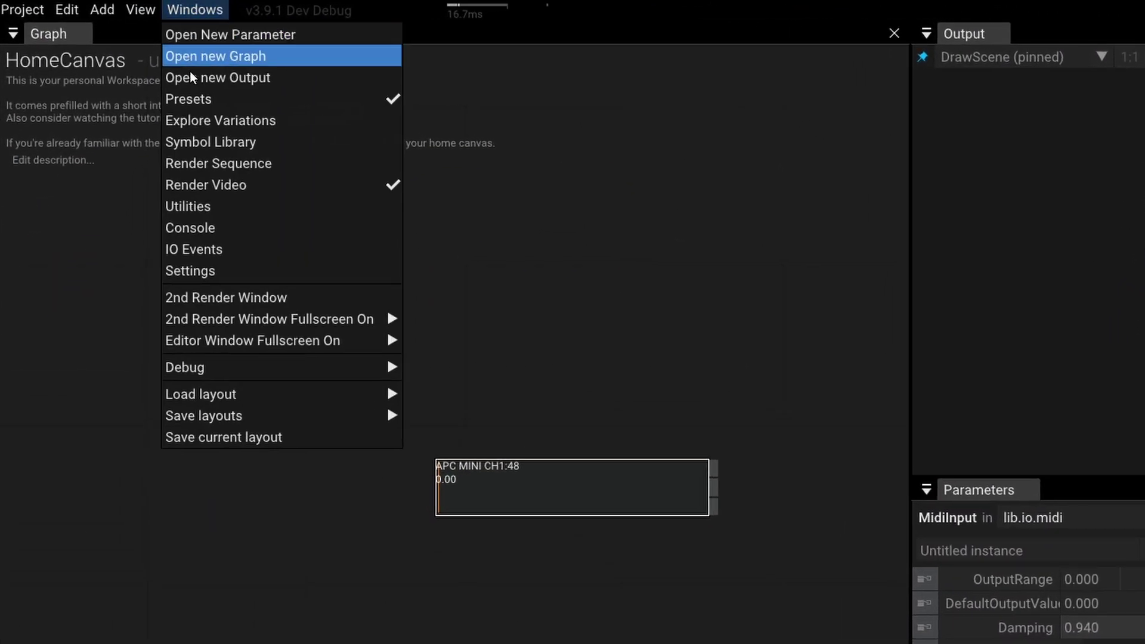
pyautogui.click(190, 268)
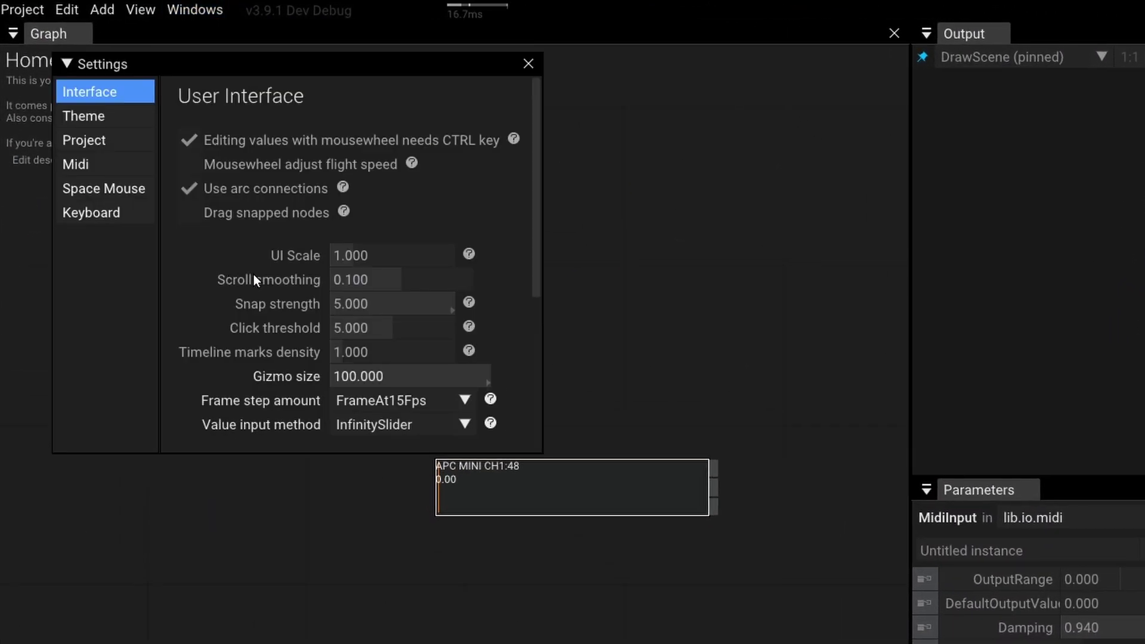
pyautogui.click(106, 160)
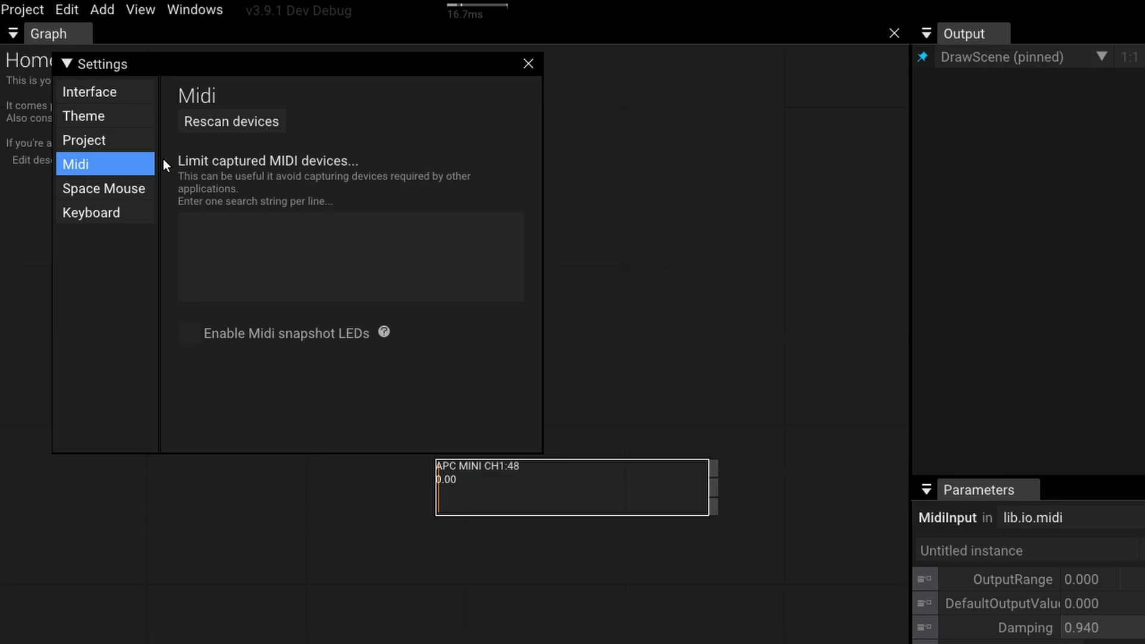
pyautogui.click(234, 120)
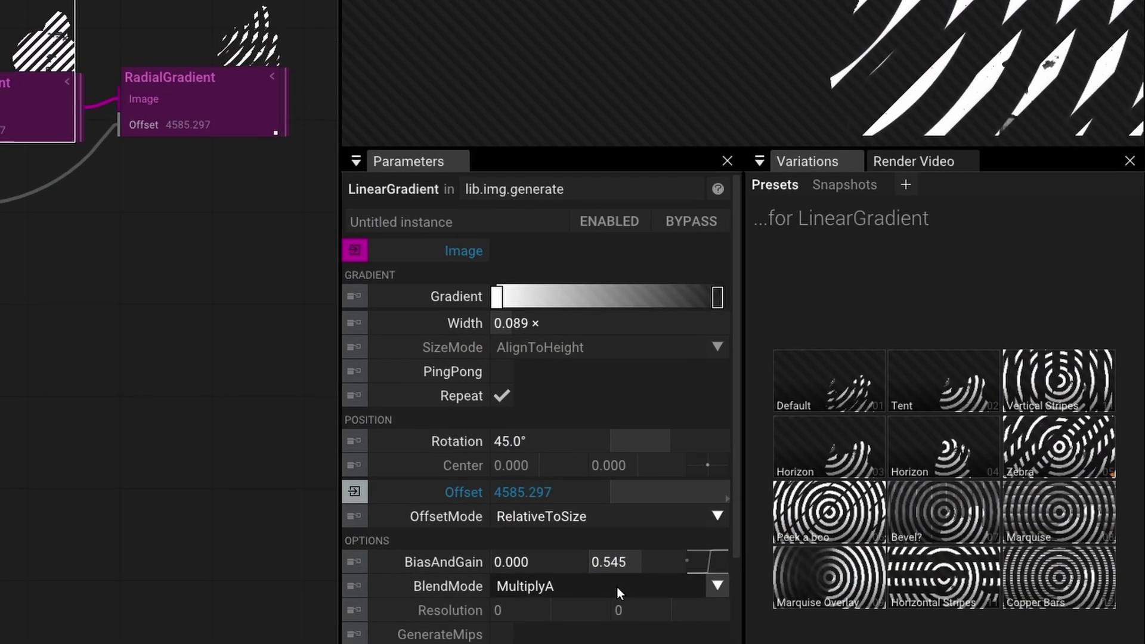
# Keep LinearGradient's blend mode at MultiplyA and undo three earlier gradient edits.
pyautogui.click(793, 603)
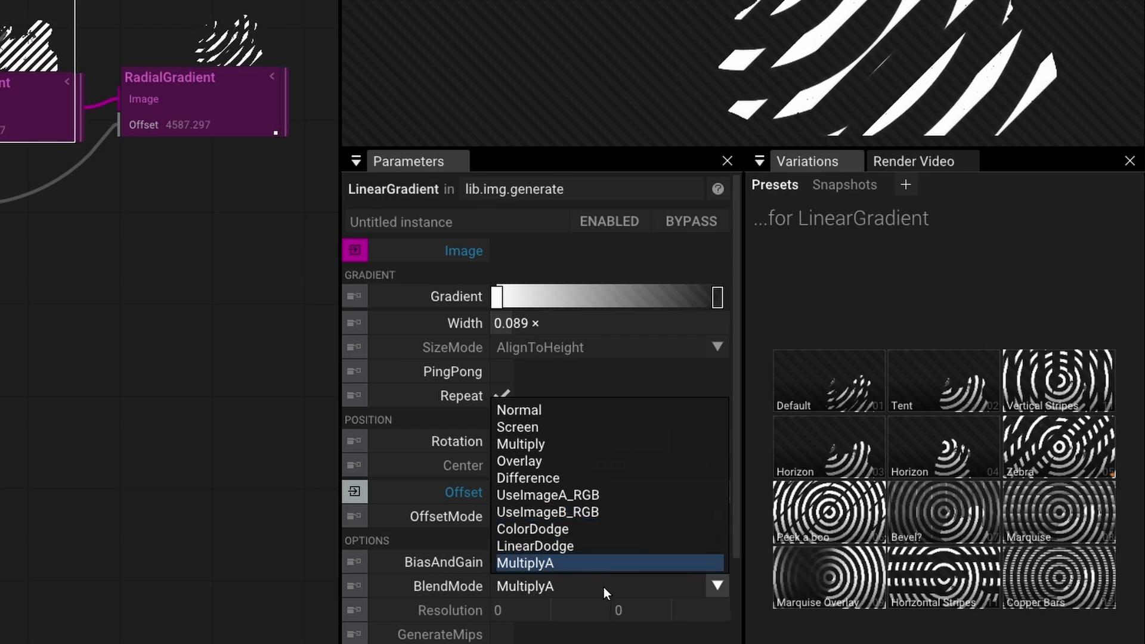
pyautogui.click(604, 587)
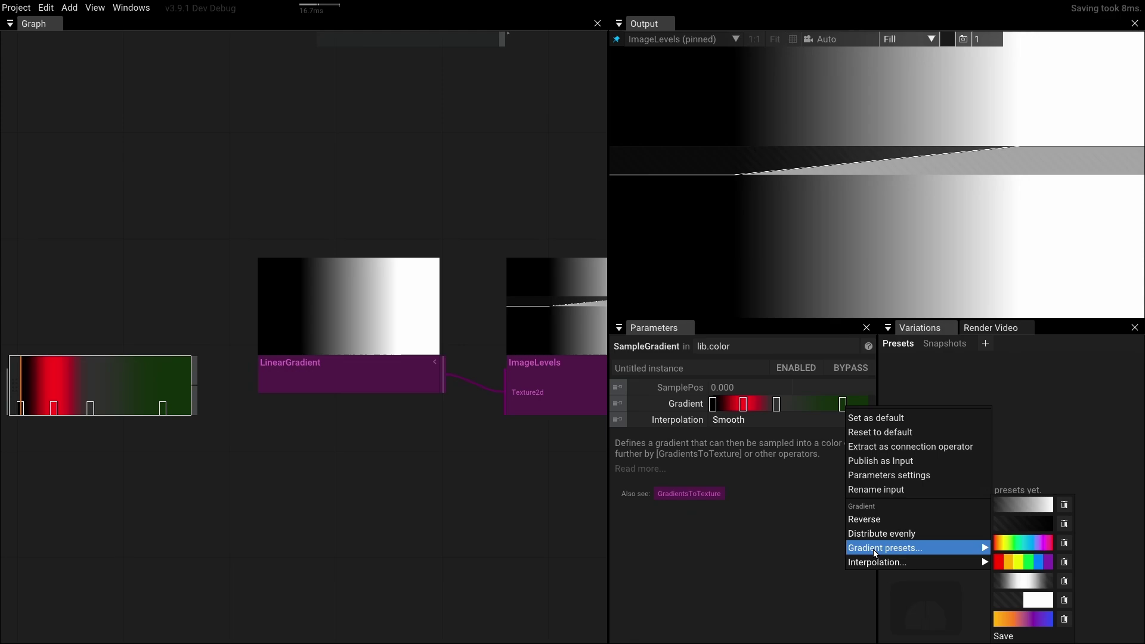
pyautogui.moveTo(881, 562)
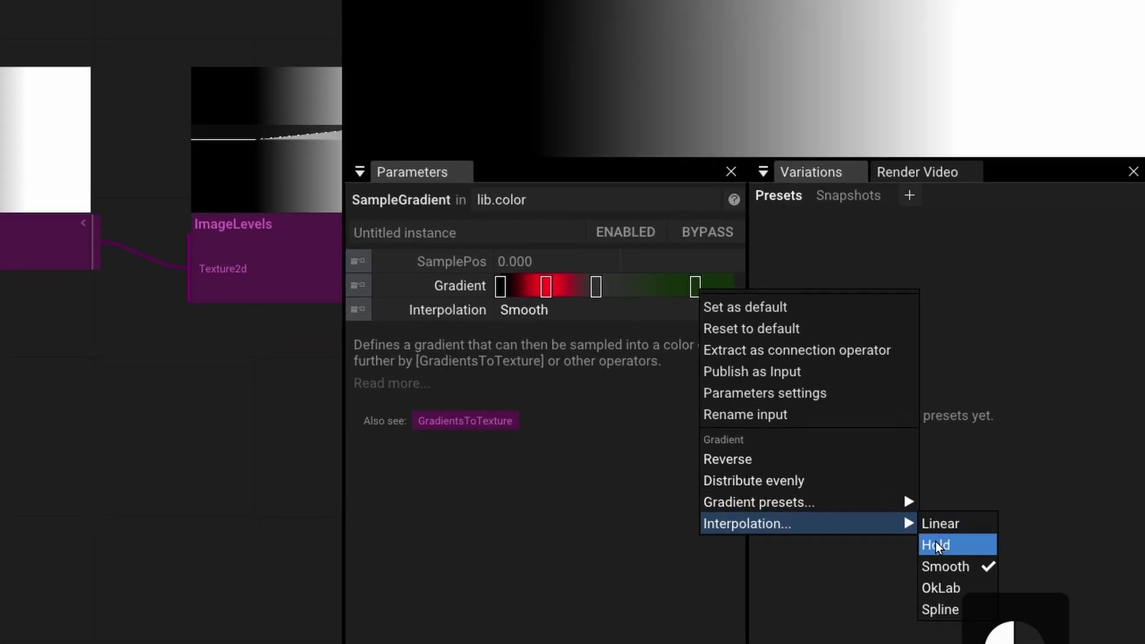
pyautogui.click(1007, 575)
pyautogui.hotkey('ctrl', 'z')
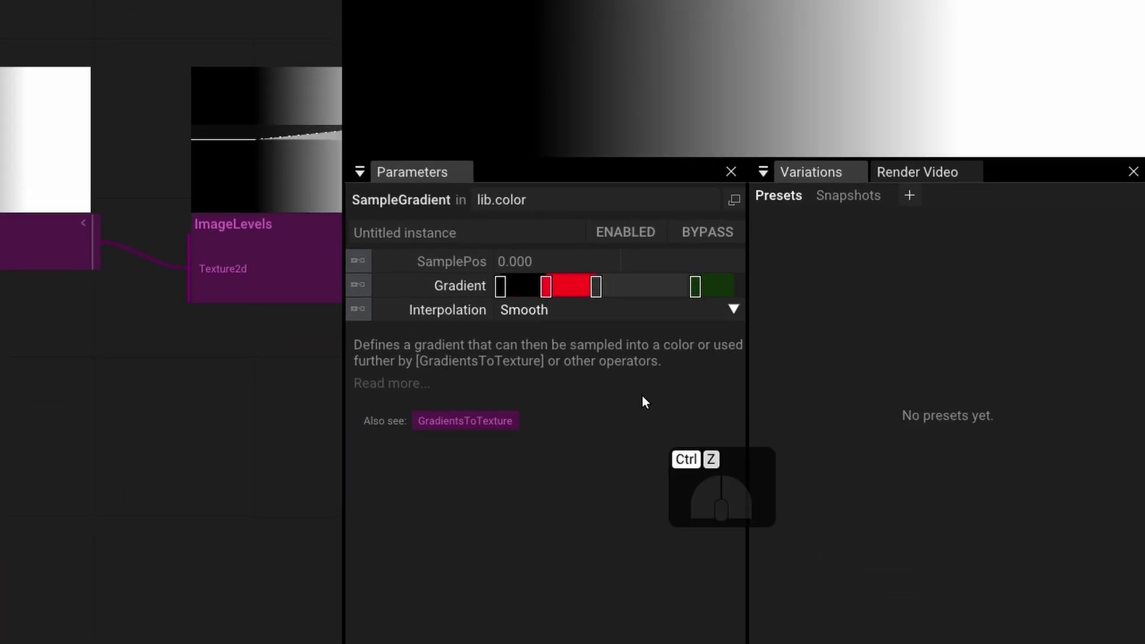
pyautogui.hotkey('ctrl', 'z')
pyautogui.hotkey('ctrl', 'z')
pyautogui.hotkey('ctrl', 'z')
pyautogui.hotkey('ctrl', 'z')
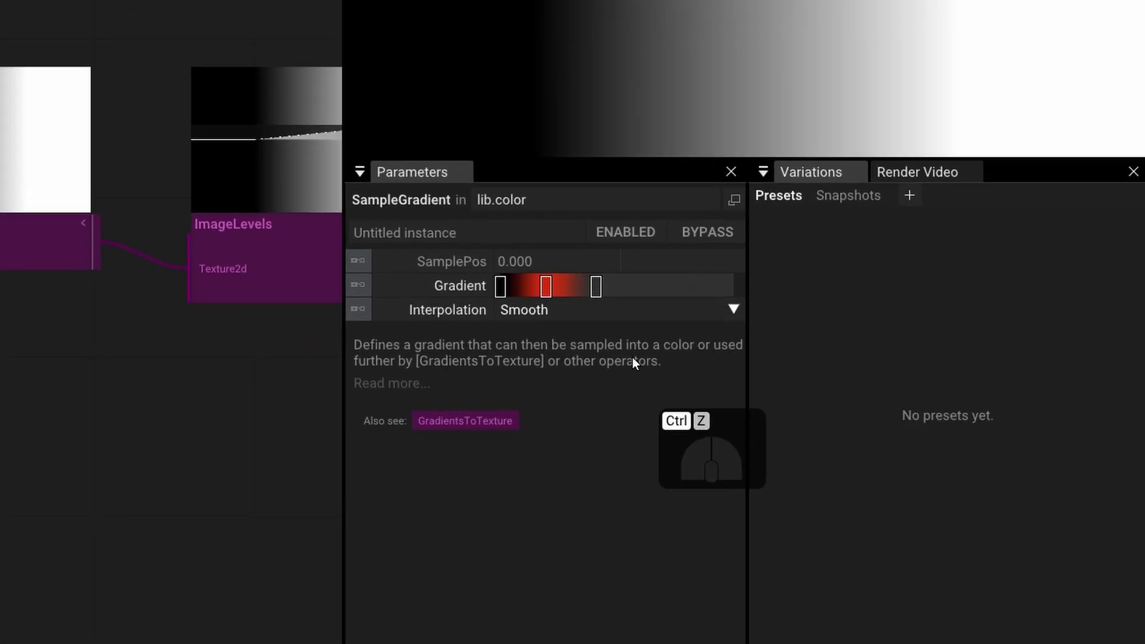
pyautogui.hotkey('ctrl', 'z')
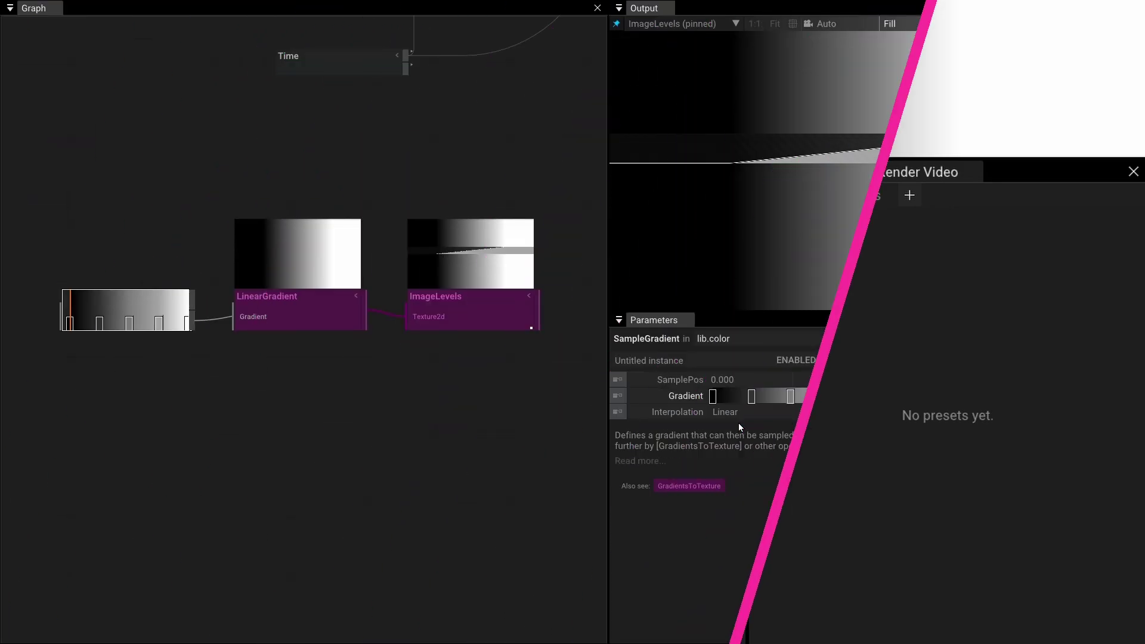
# Set SampleGradient interpolation to Hold and distribute its colour stops evenly.
pyautogui.click(739, 415)
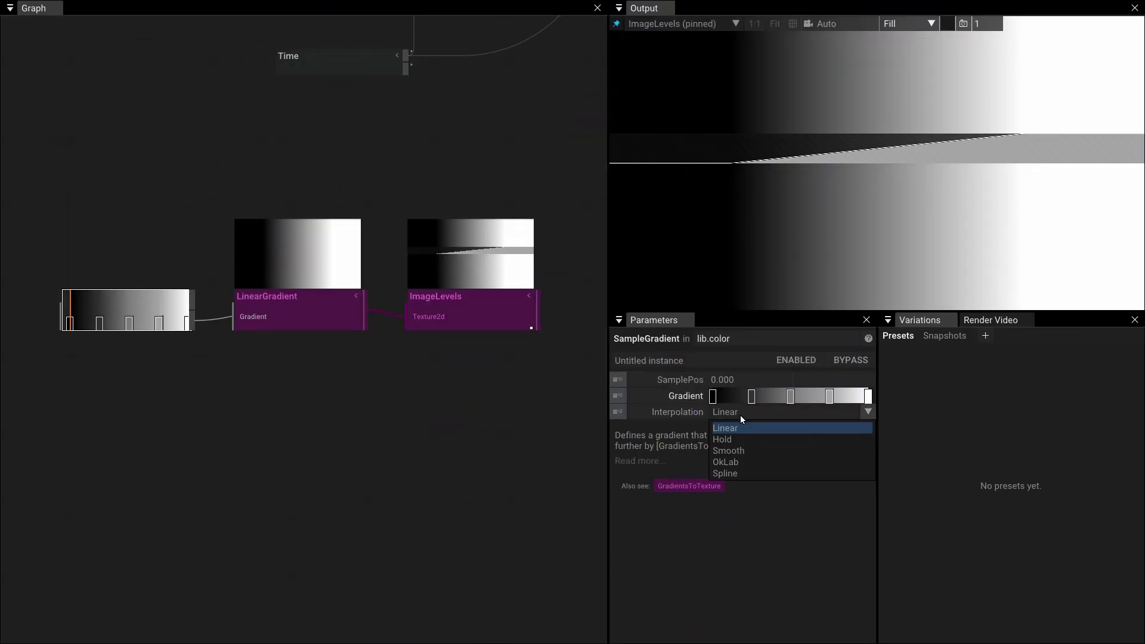
pyautogui.click(734, 438)
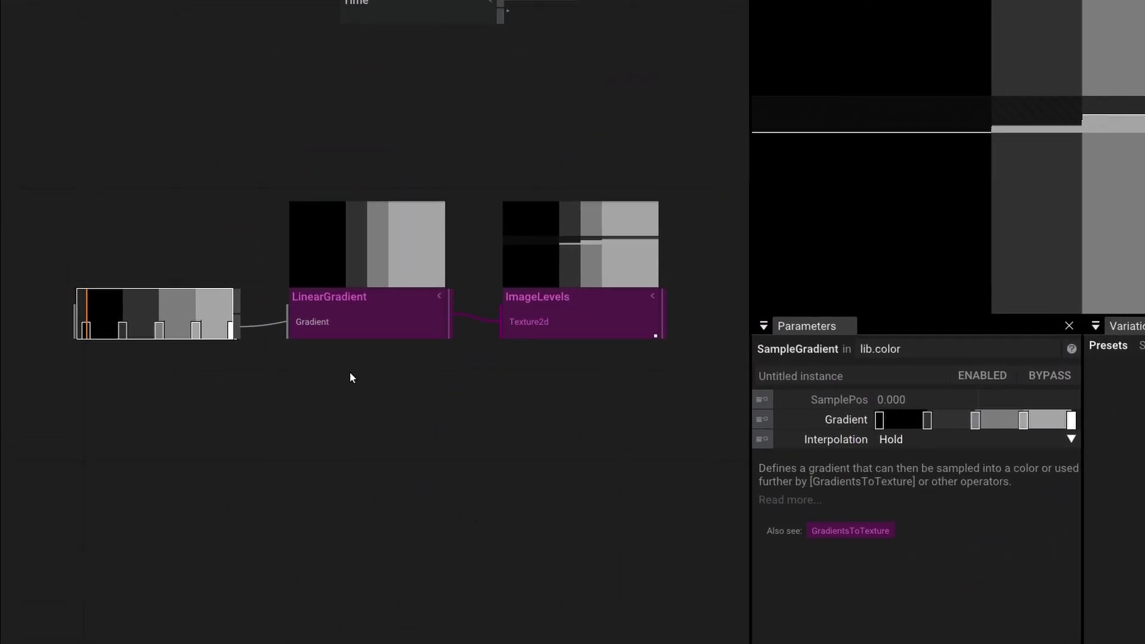
pyautogui.rightClick(216, 332)
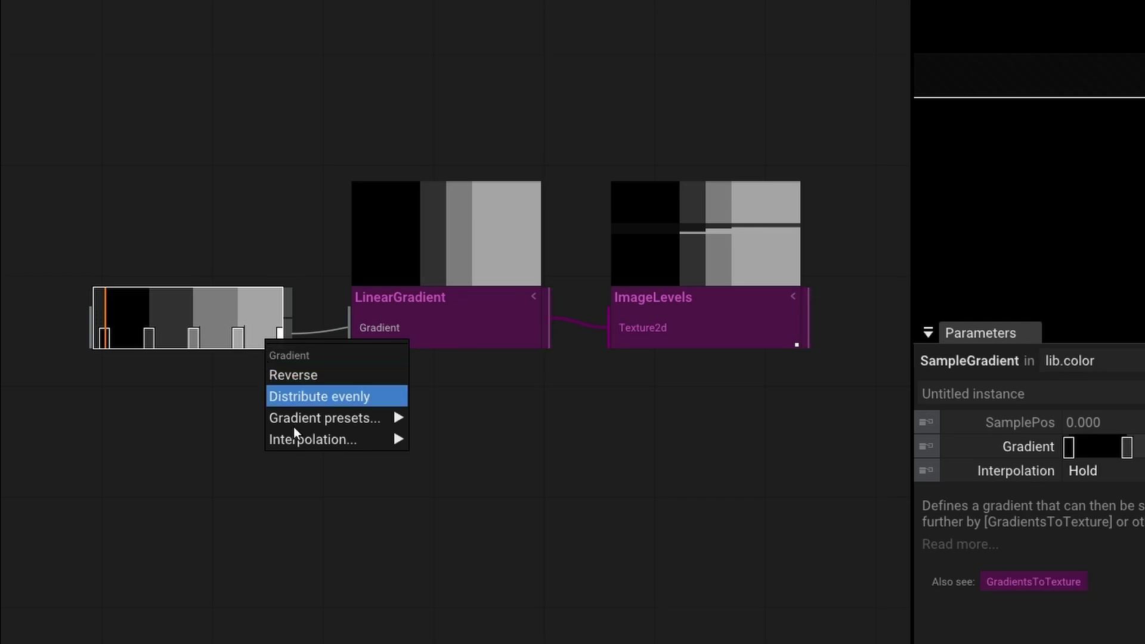
pyautogui.moveTo(245, 414)
pyautogui.click(315, 404)
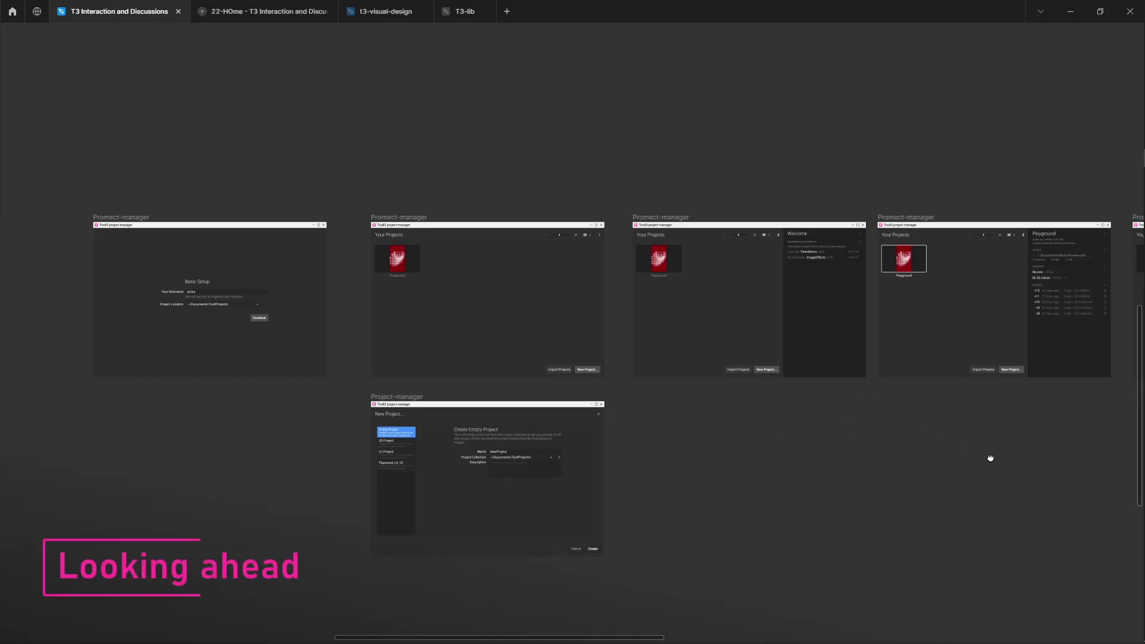
# Pan and zoom across the Figma canvas over the project-manager mockups and lower graph screenshots.
pyautogui.moveTo(990, 458); pyautogui.dragTo(160, 431)
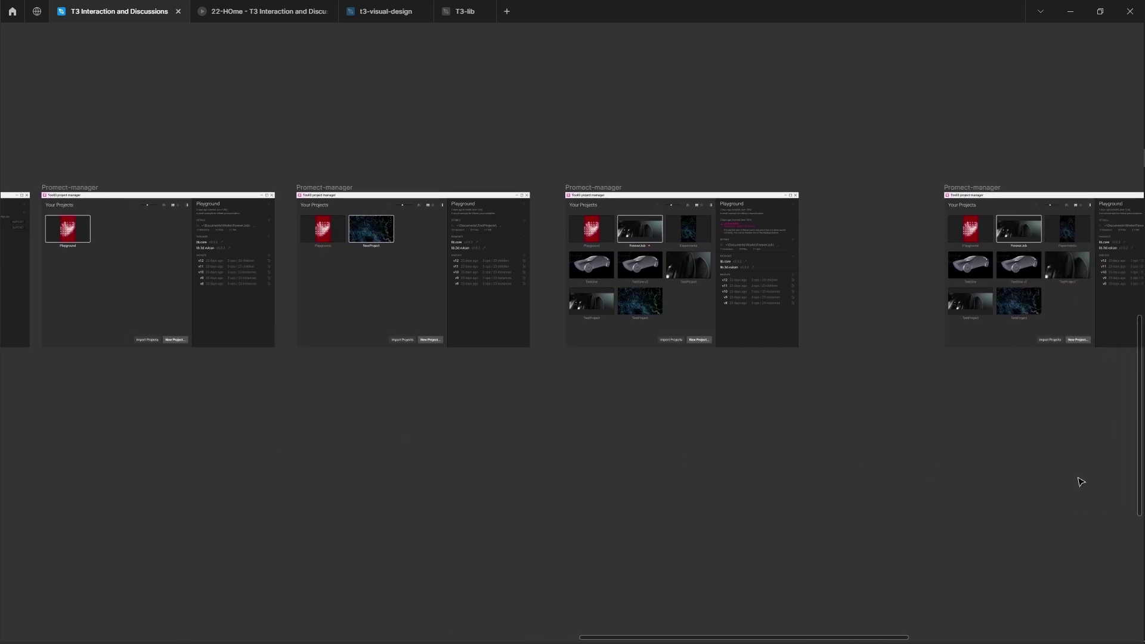
pyautogui.moveTo(1071, 478); pyautogui.dragTo(1068, 477)
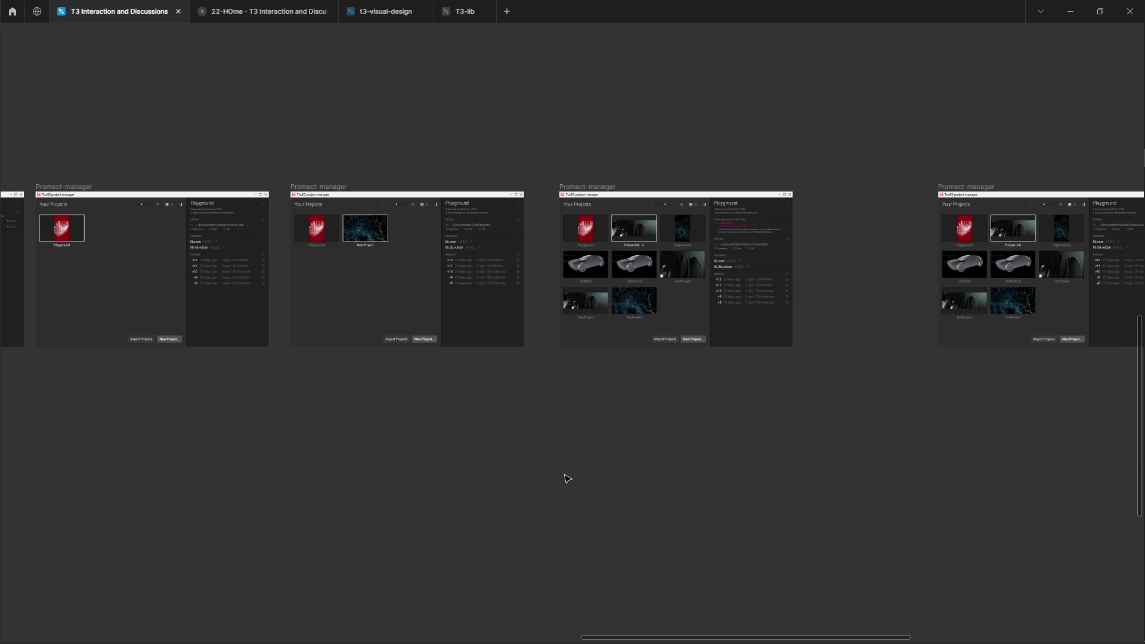
pyautogui.scroll(-5, 567, 479)
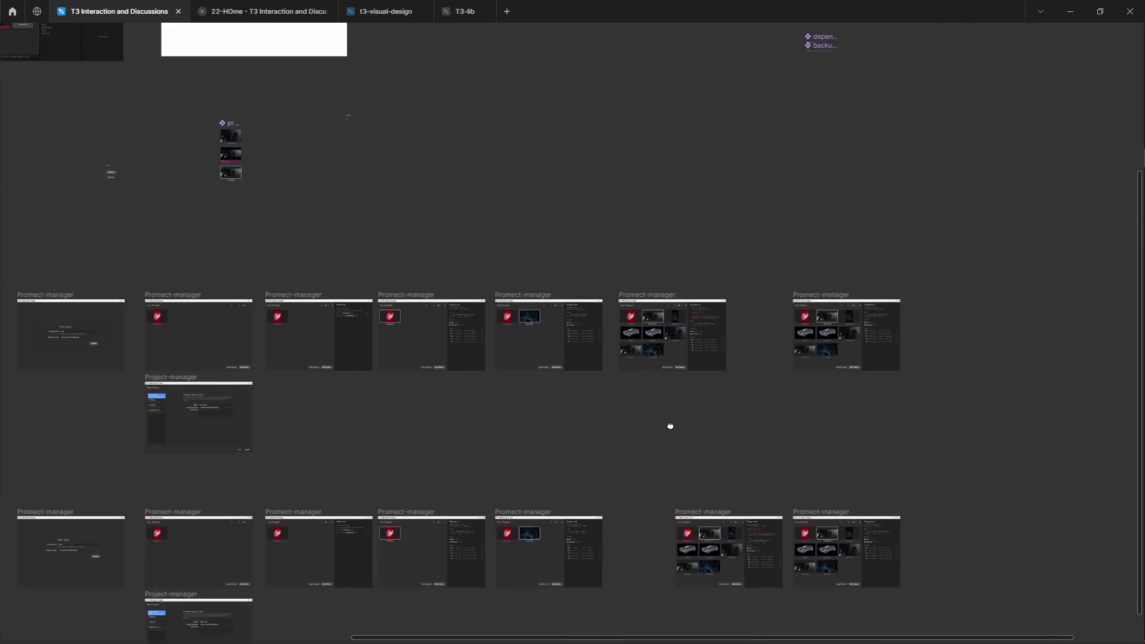
pyautogui.moveTo(675, 423); pyautogui.dragTo(851, 373)
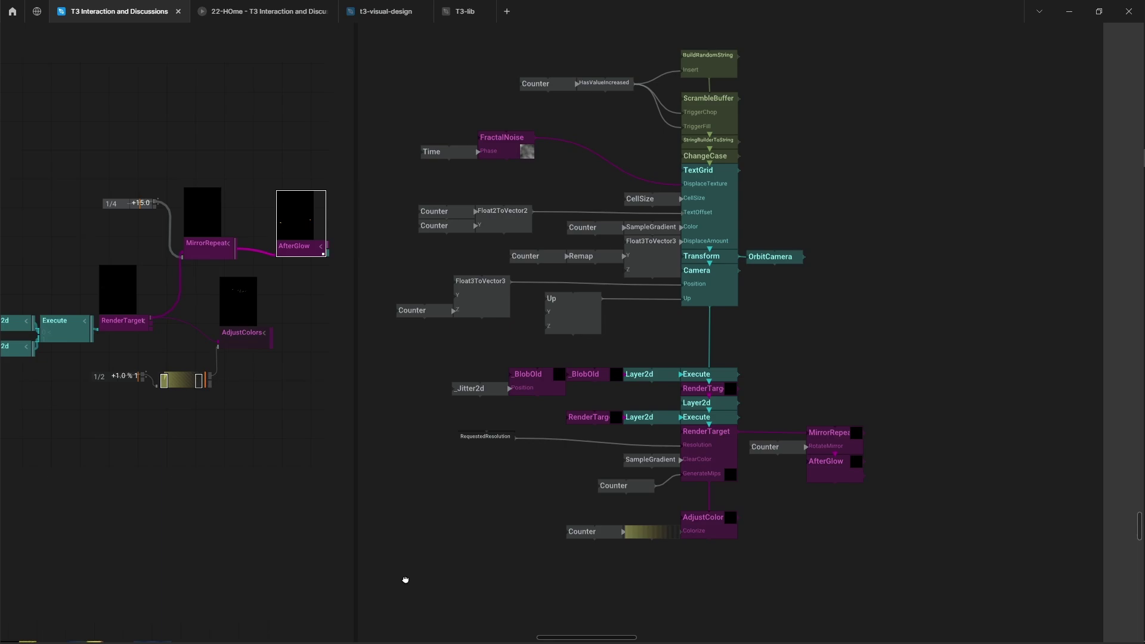
pyautogui.moveTo(405, 579); pyautogui.dragTo(373, 44)
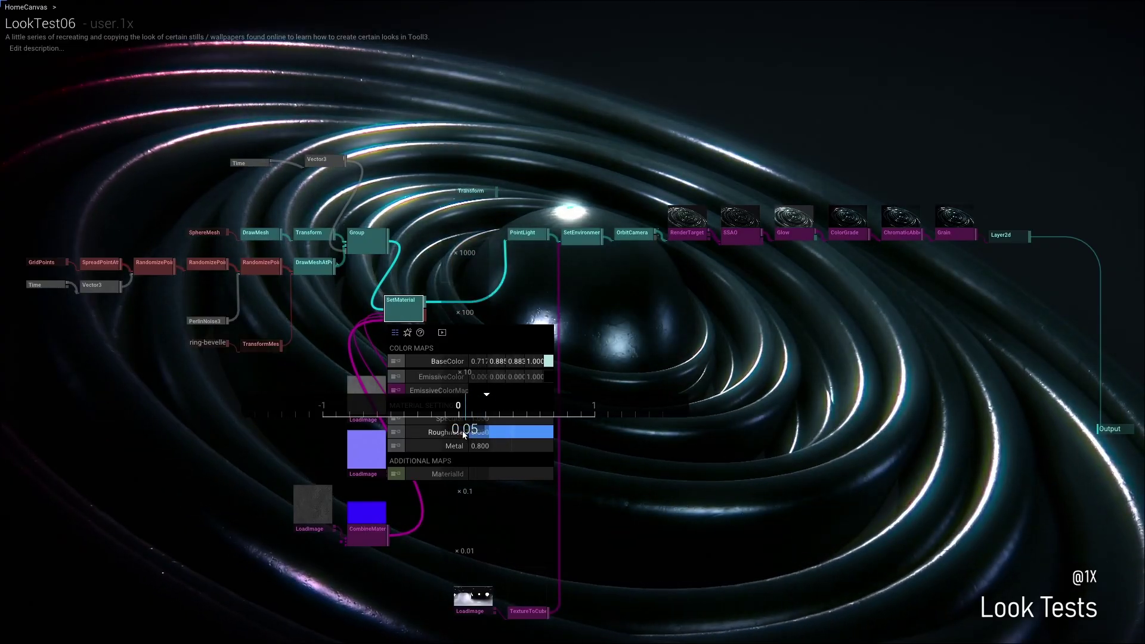
# Nudge the Look Tests slide slightly to present the LookTest07 showcase graph.
pyautogui.moveTo(462, 431); pyautogui.dragTo(458, 433)
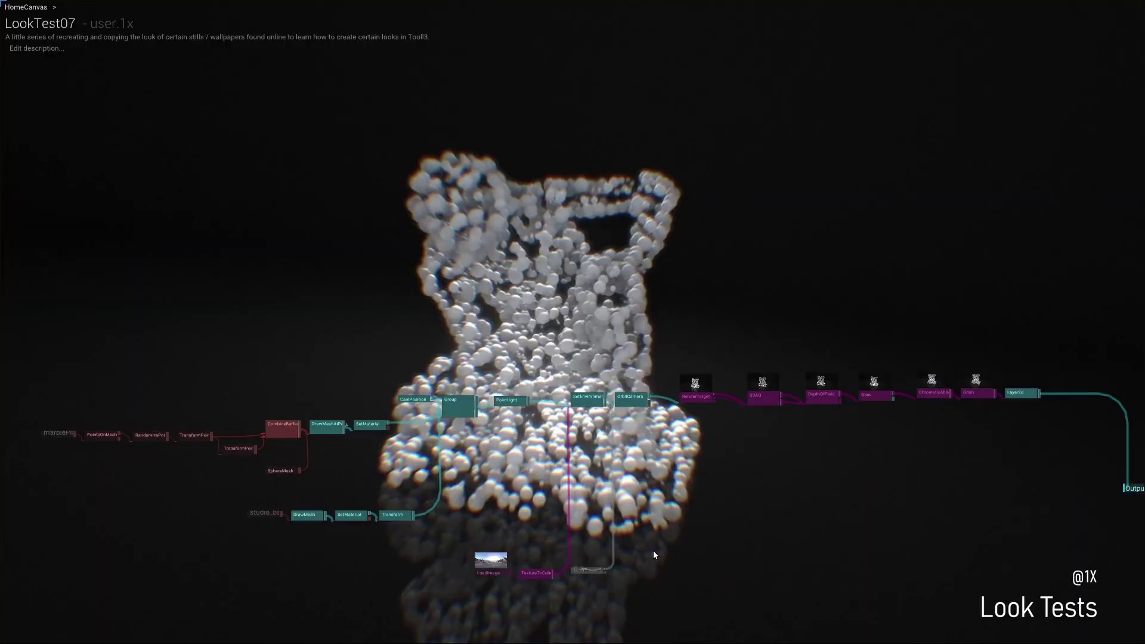